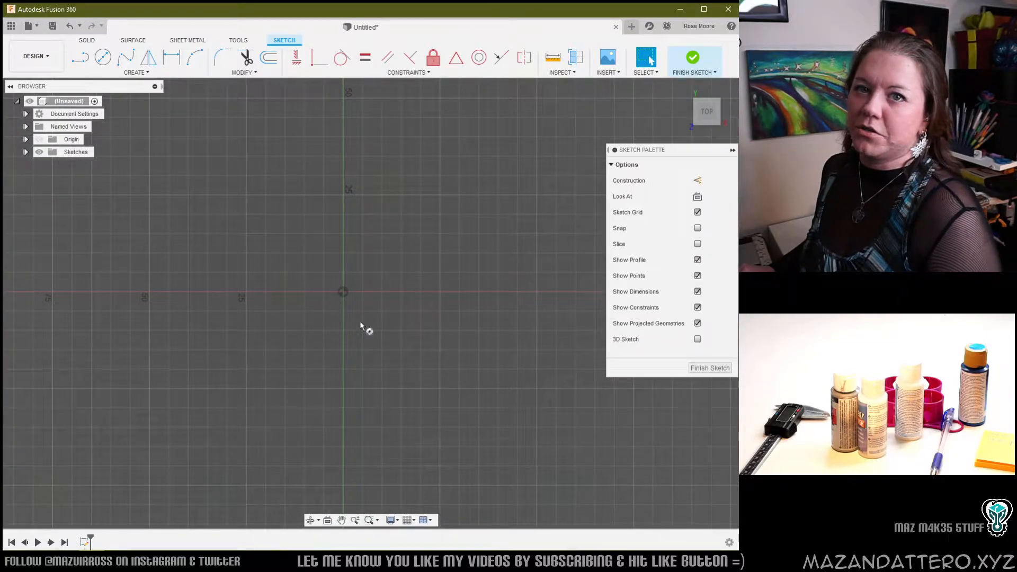
- Draw a 34 mm diameter circle centred on the origin and convert it to construction geometry
key("c")
left_click(343, 293)
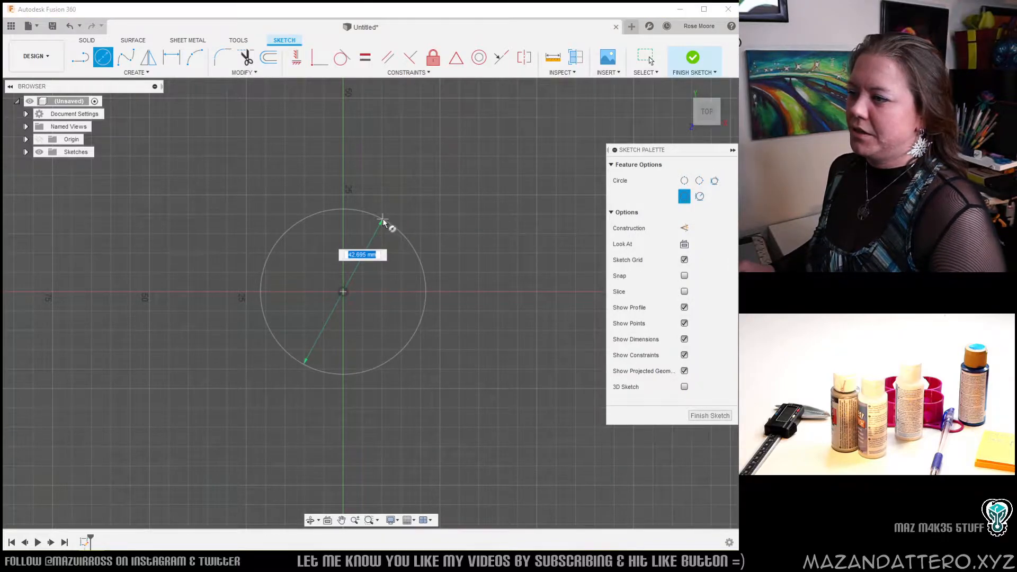
key("Return")
key("Escape")
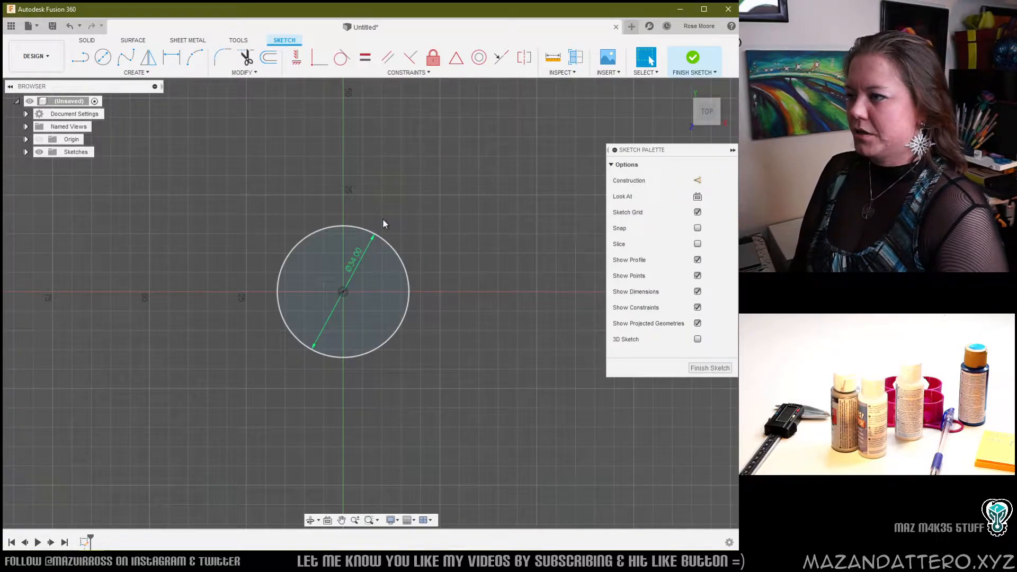
left_click(399, 251)
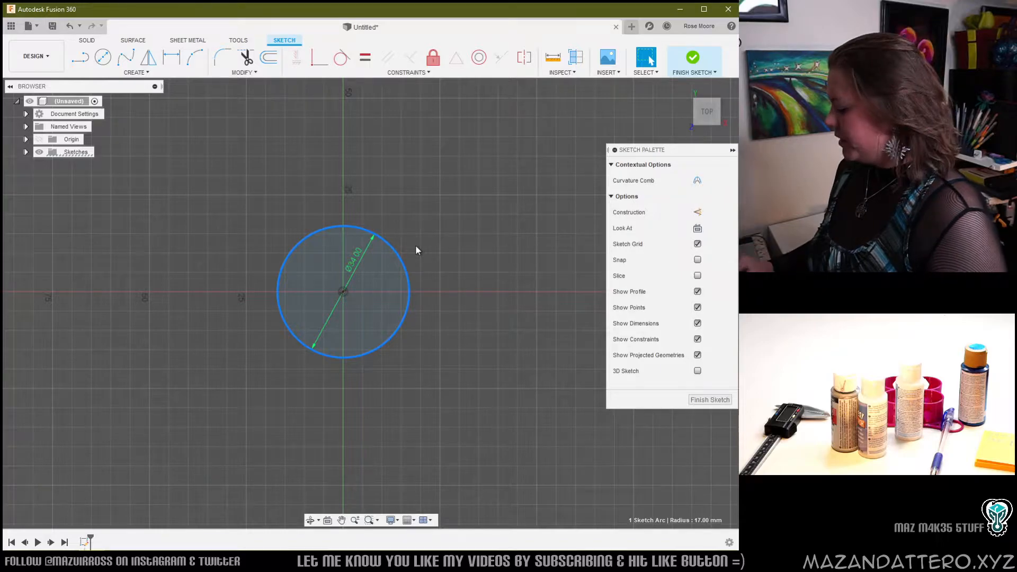
key("x")
- Offset the construction circle outward by 0.6 mm
middle_click_drag(366, 256, 391, 255)
scroll(391, 255, "up", 3)
middle_click_drag(450, 226, 451, 244)
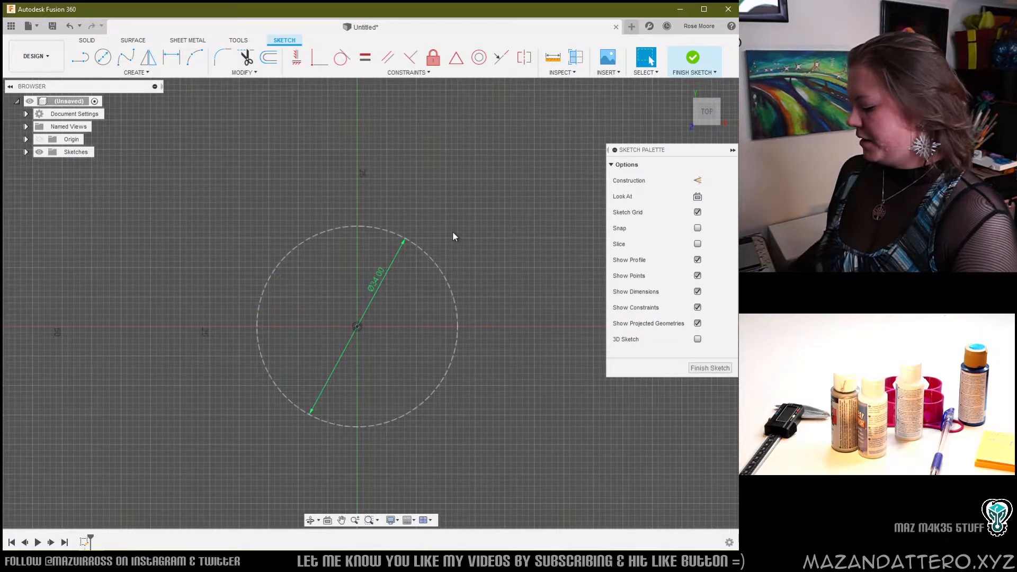
key("o")
left_click(434, 260)
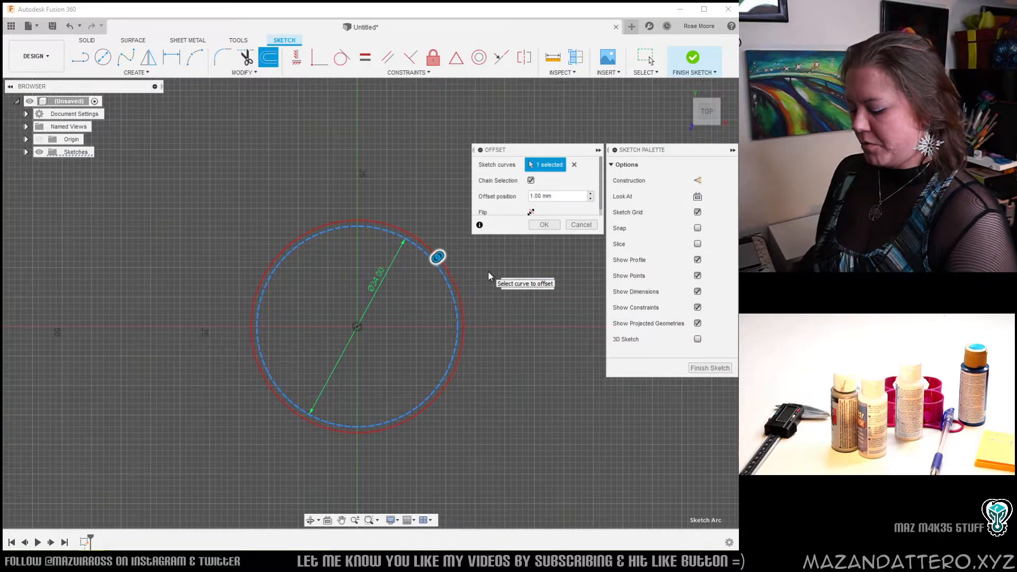
key("Return")
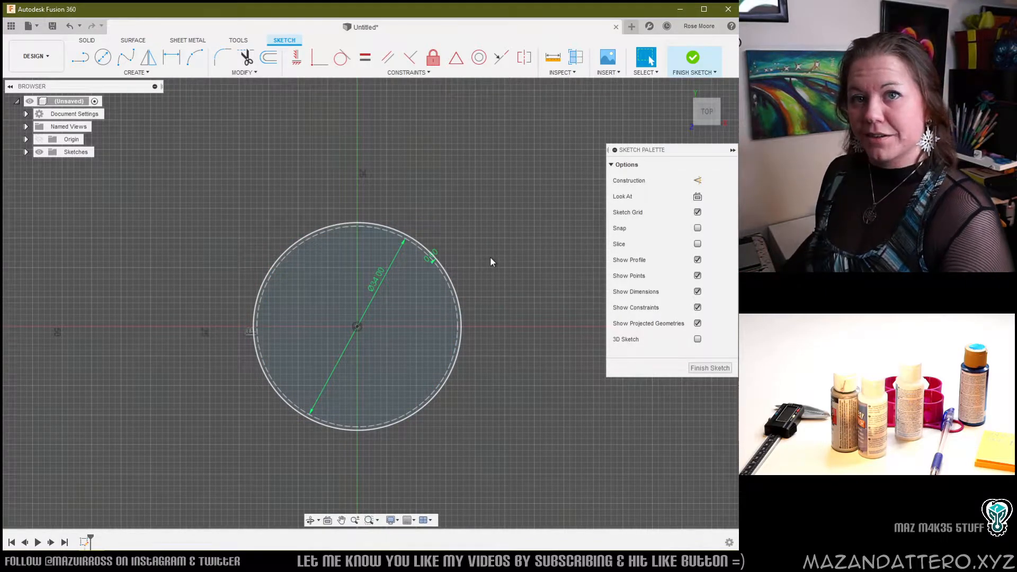
- Offset the construction circle outward again, this time by 2.6 mm, to form the ring wall's outer edge
key("o")
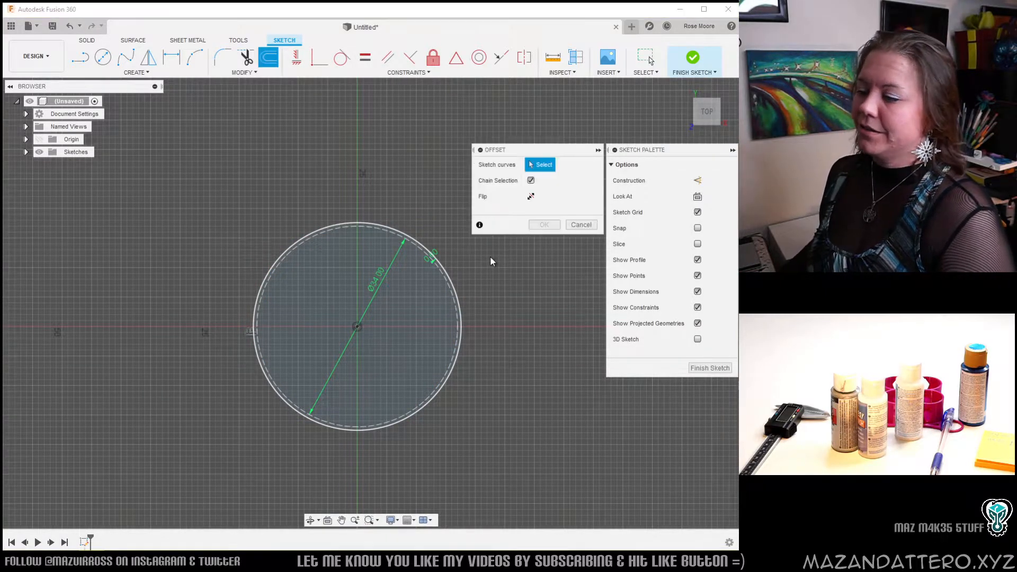
left_click(447, 283)
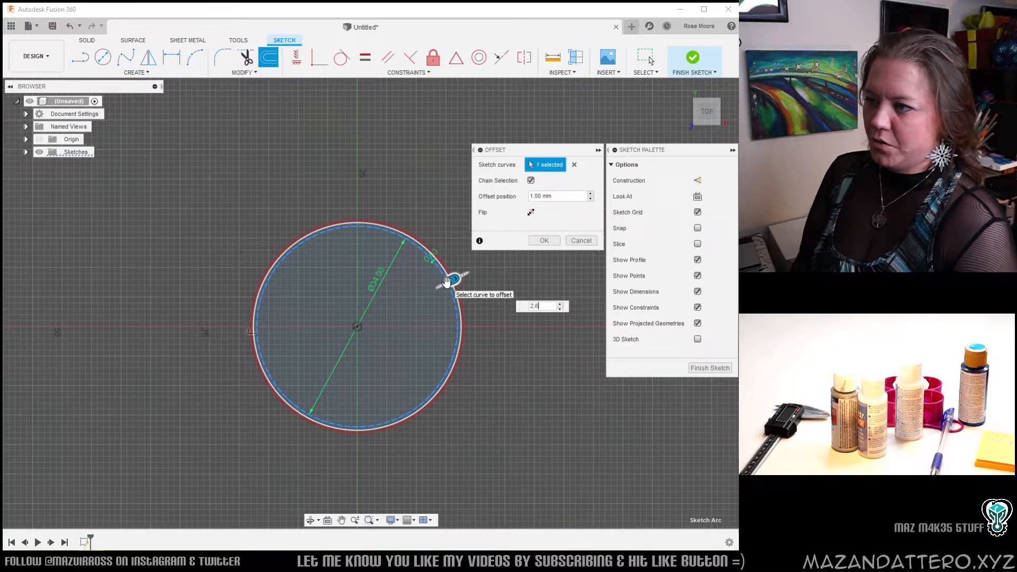
key("Return")
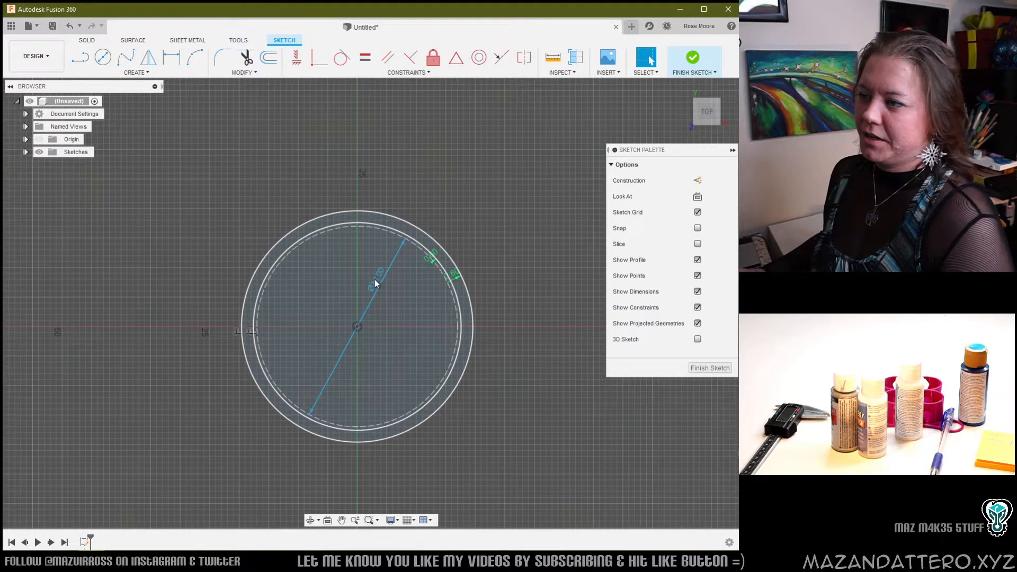
scroll(377, 282, "up", 3)
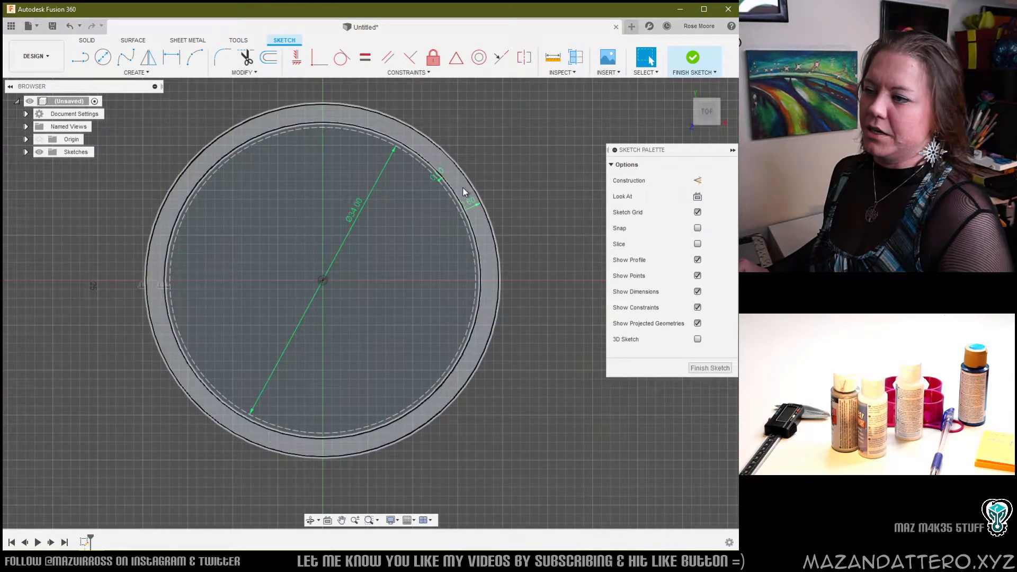
left_click(492, 314)
scroll(493, 313, "down", 5)
scroll(396, 278, "up", 3)
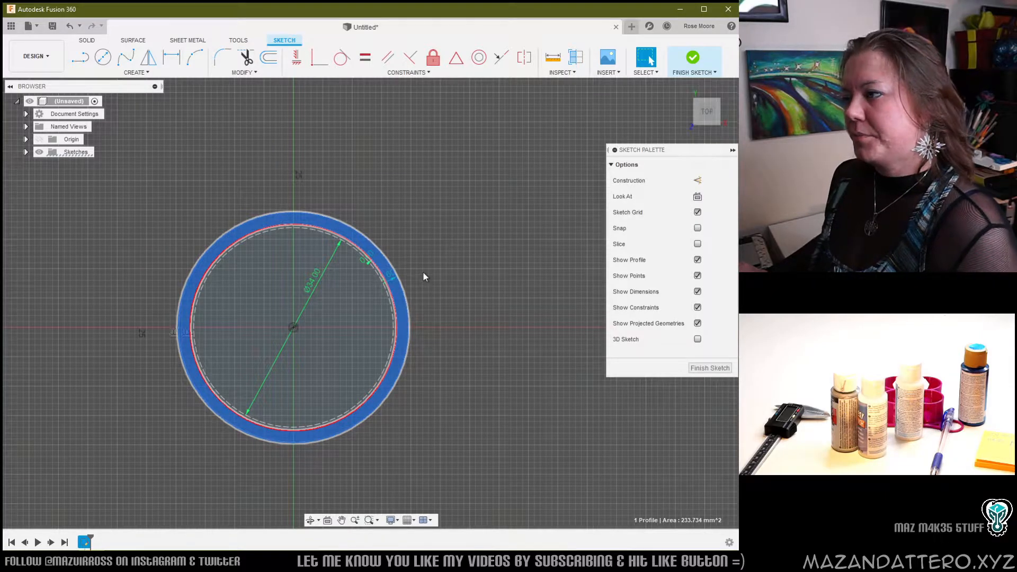
- Start a rectangular pattern of all the circles, with 2 instances over a distance of 31 mm along the horizontal axis
left_click(116, 74)
left_click(116, 252)
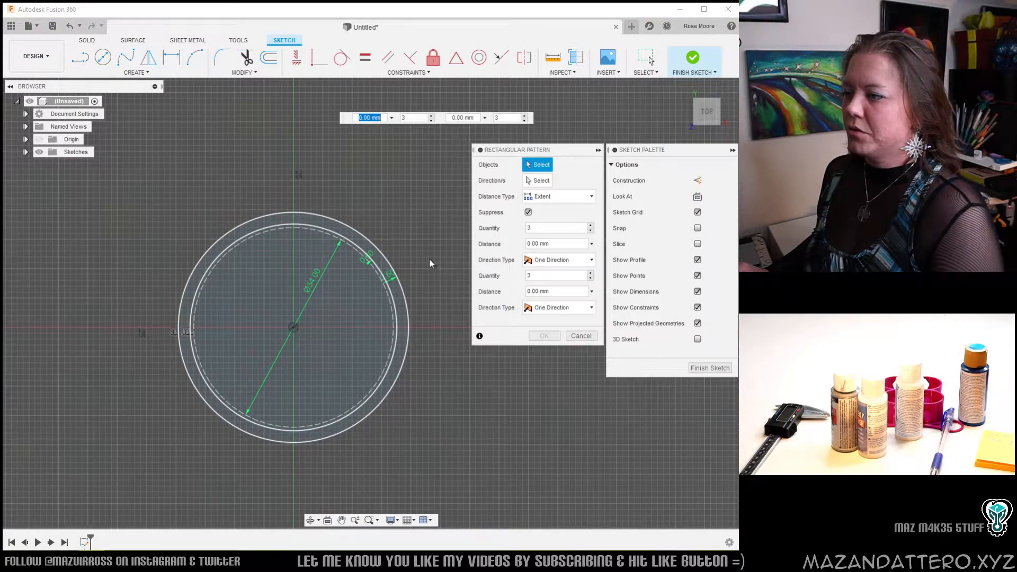
left_click_drag(408, 170, 79, 515)
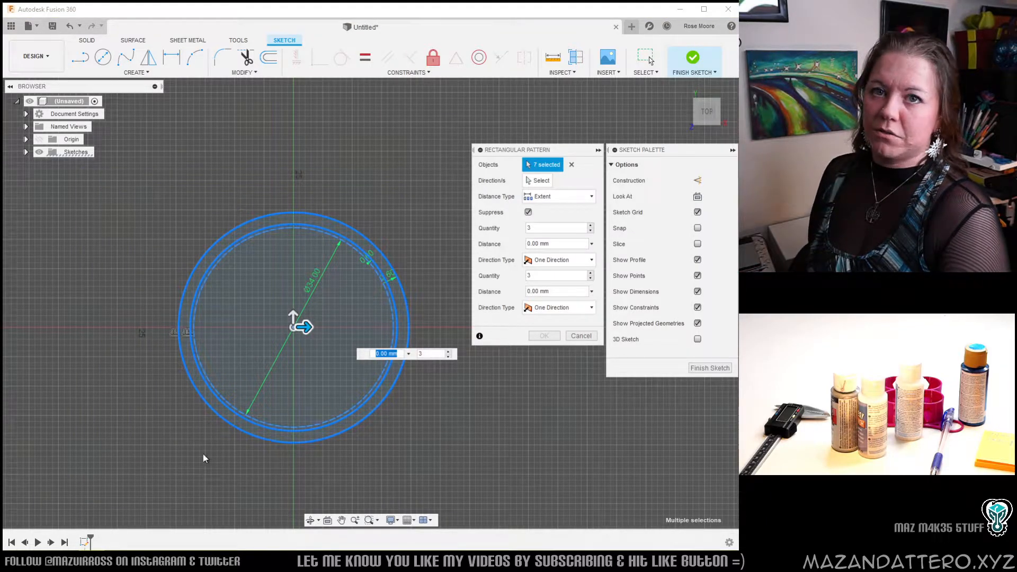
type("25")
key("Tab")
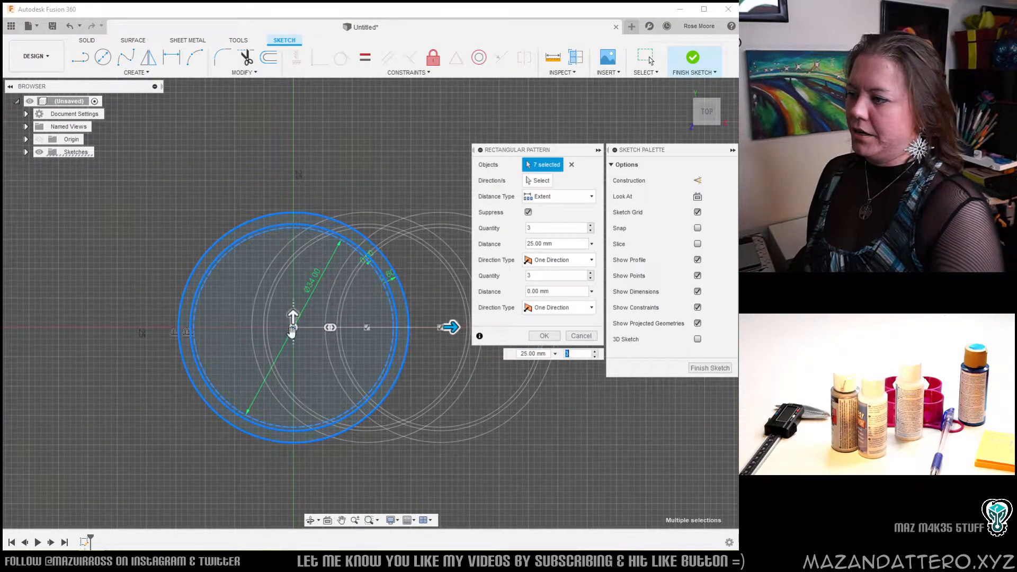
middle_click_drag(359, 291, 244, 320)
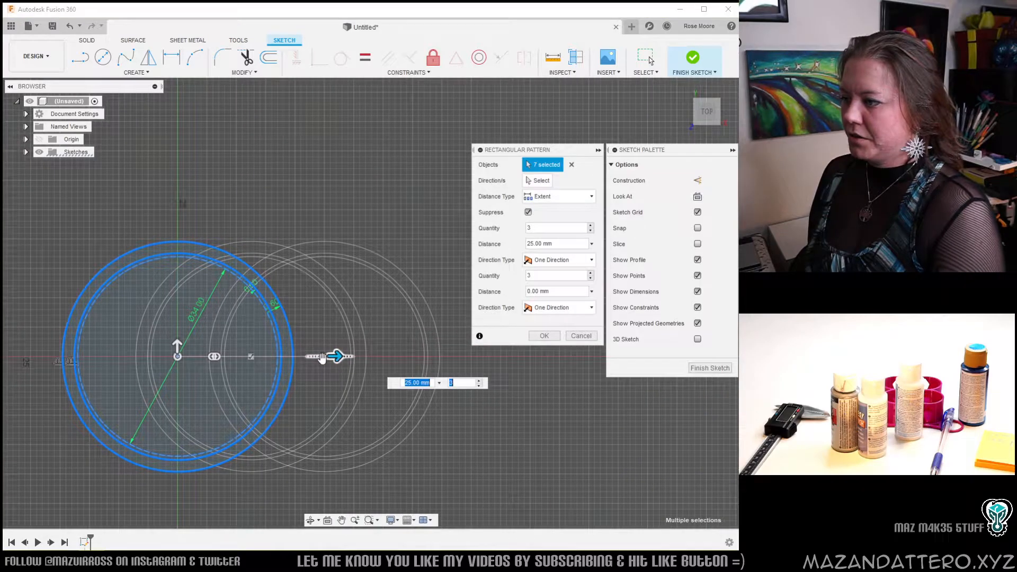
left_click_drag(344, 357, 370, 356)
key("Tab")
type("2")
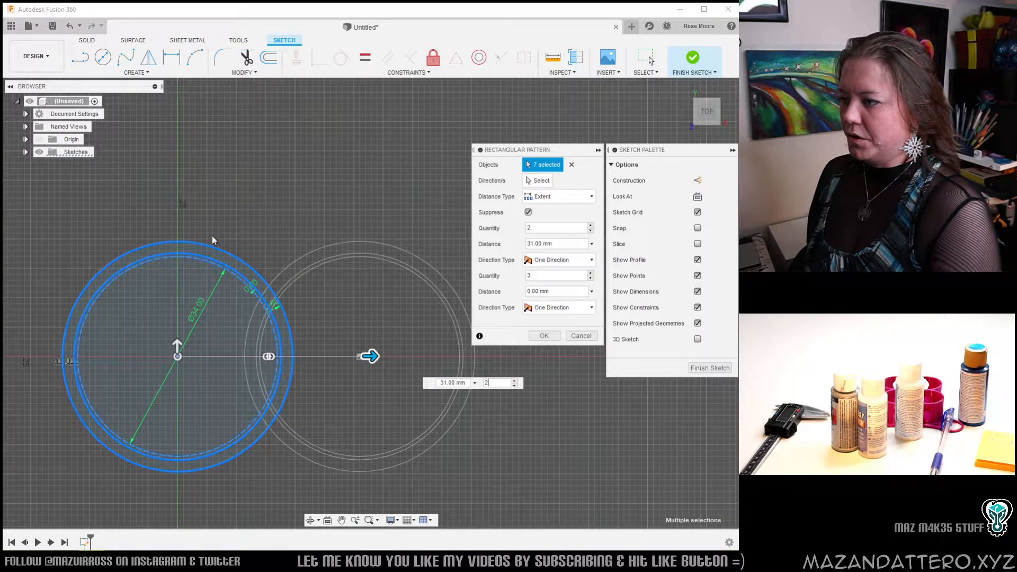
- Set the pattern's vertical direction to 2 instances at a distance of 37.5 mm
left_click_drag(177, 345, 178, 159)
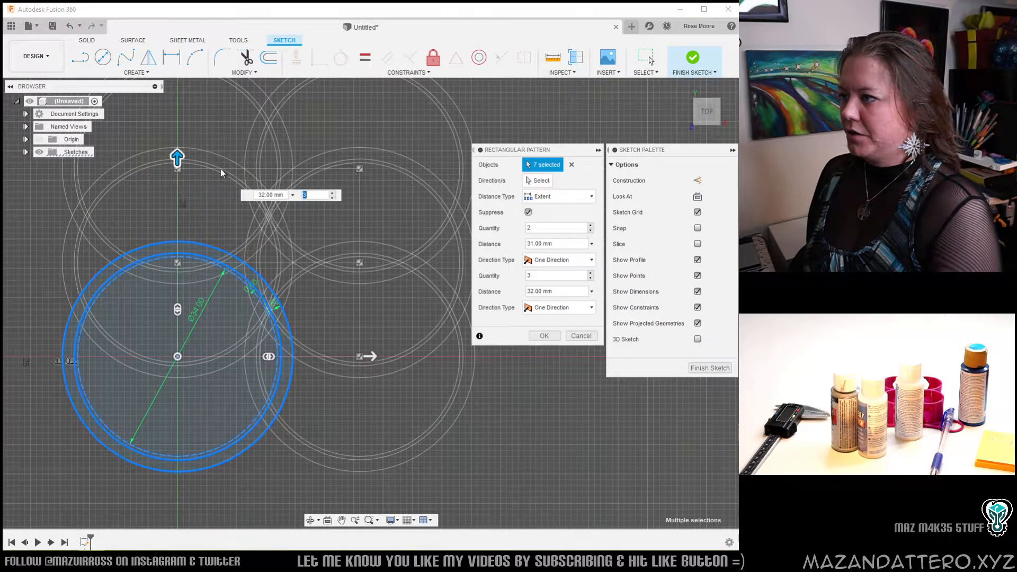
type("2")
key("Tab")
scroll(249, 244, "up", 5)
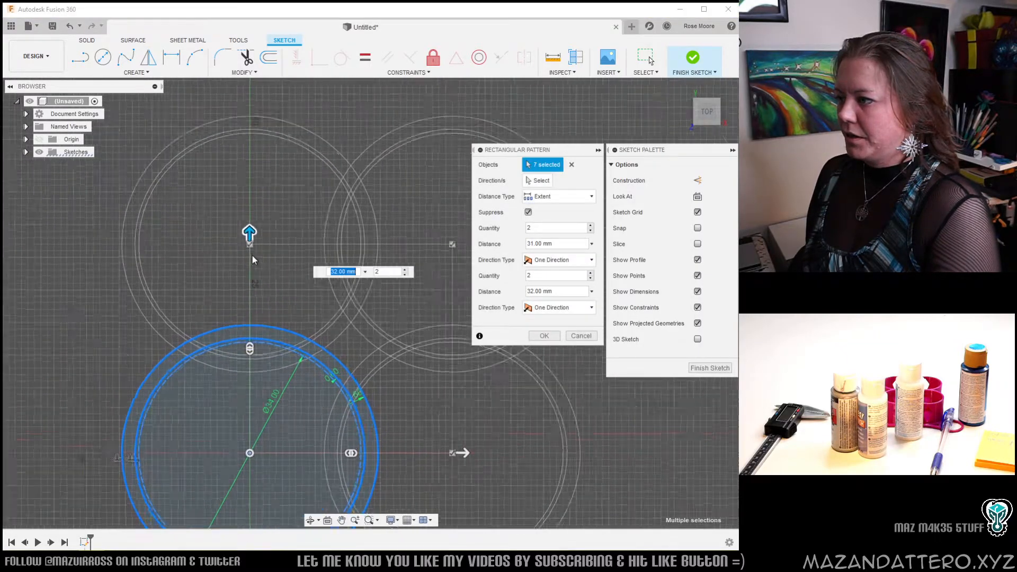
left_click_drag(246, 221, 244, 145)
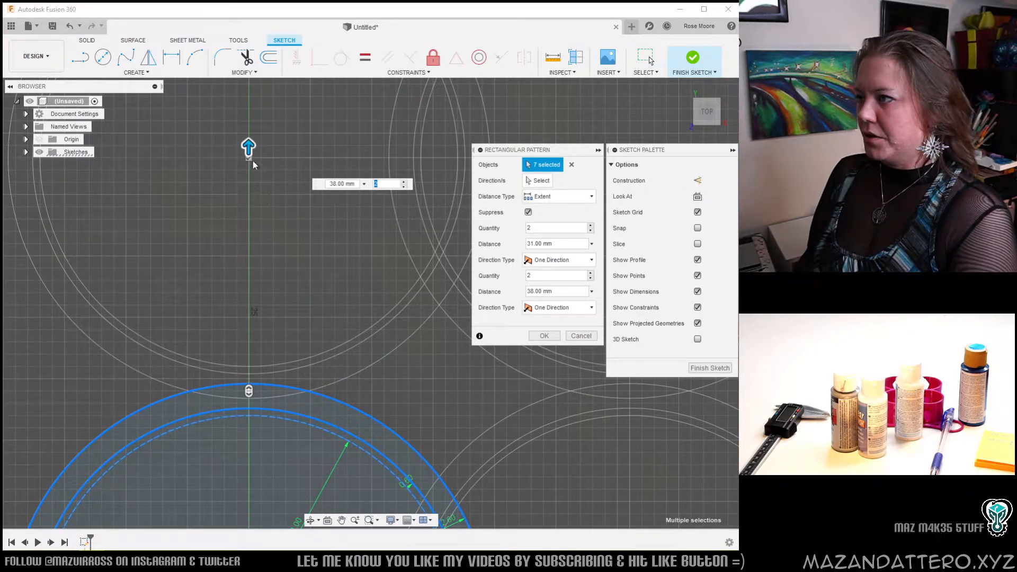
key("Tab")
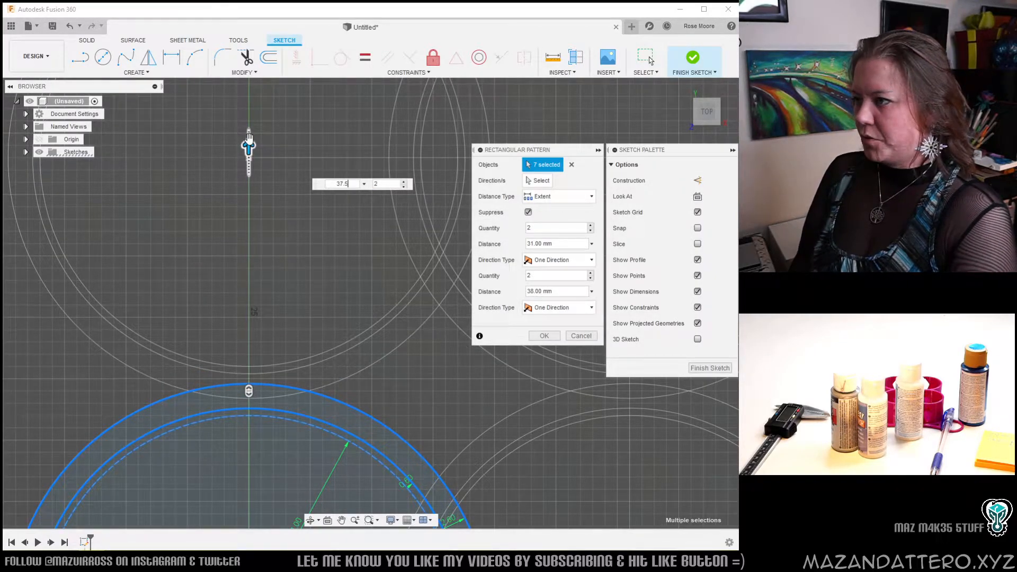
- Set the pattern's horizontal distance to 37.5 mm as well and create the two-by-two grid of rings
scroll(329, 273, "down", 3)
middle_click_drag(510, 470, 460, 398)
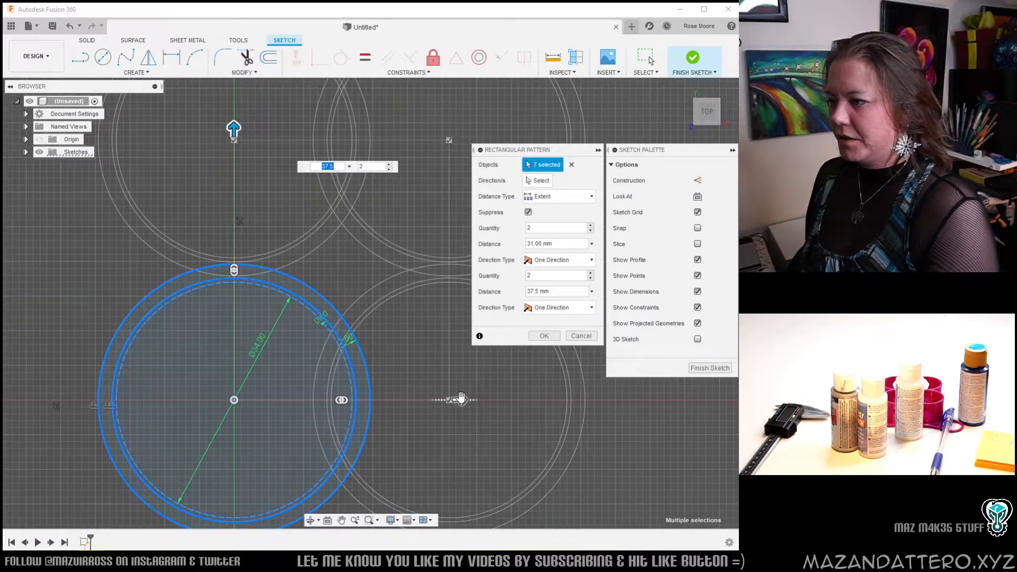
left_click(461, 398)
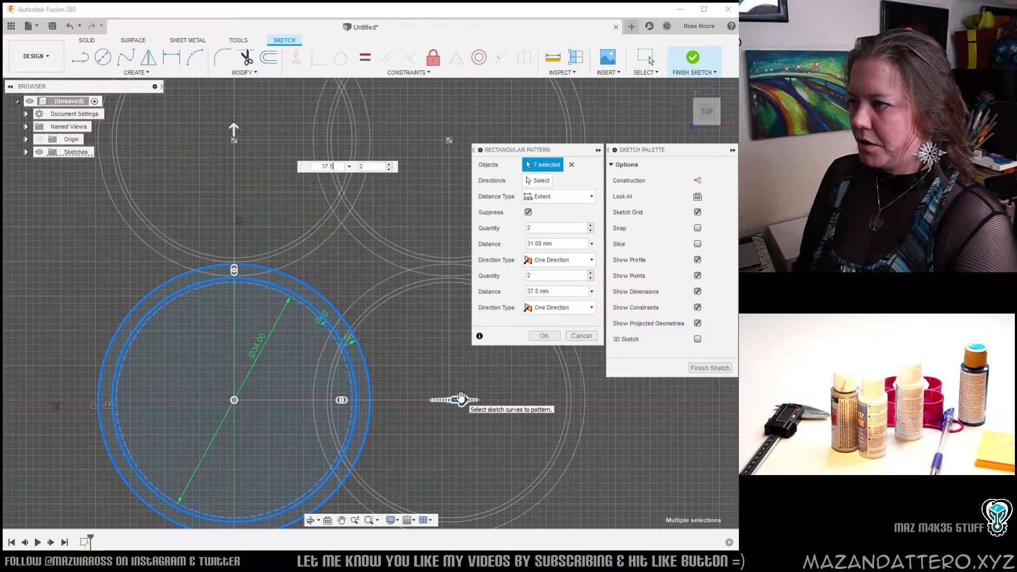
key("Return")
scroll(413, 338, "down", 3)
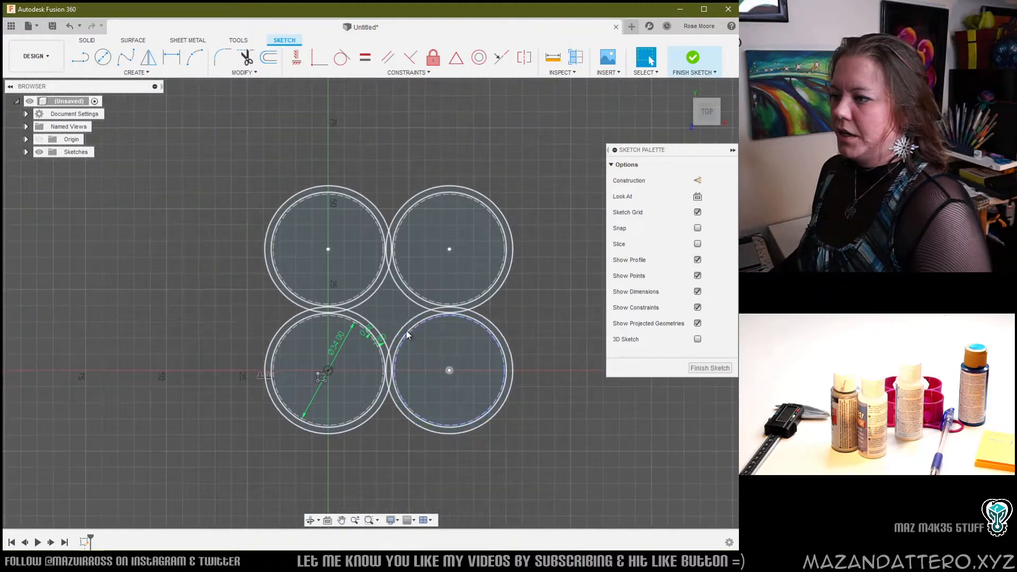
- Draw a diagonal line from the origin circle's centre to the centre of the diagonally opposite circle
middle_click_drag(407, 334, 392, 327)
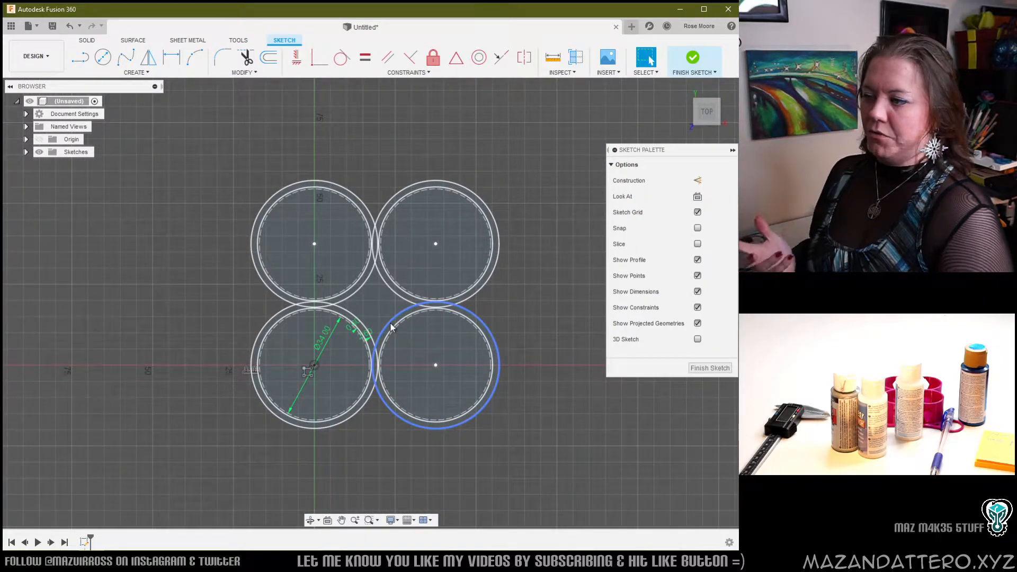
scroll(389, 339, "up", 2)
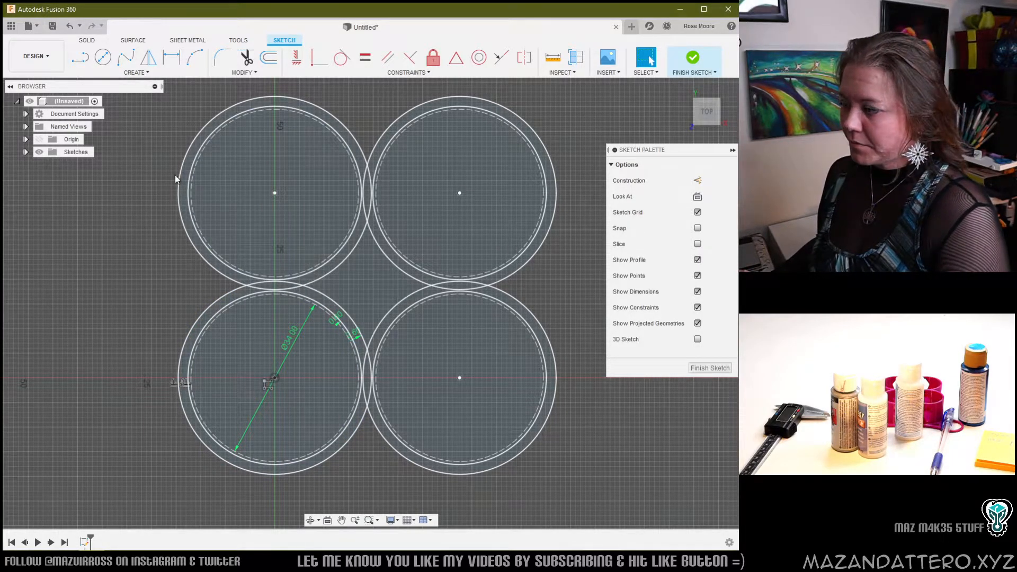
key("l")
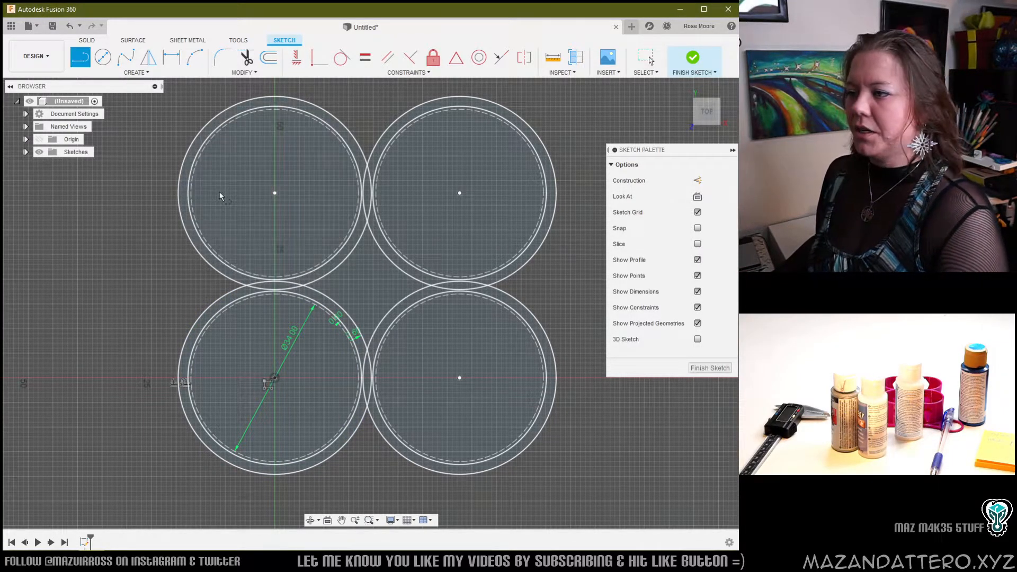
left_click(275, 378)
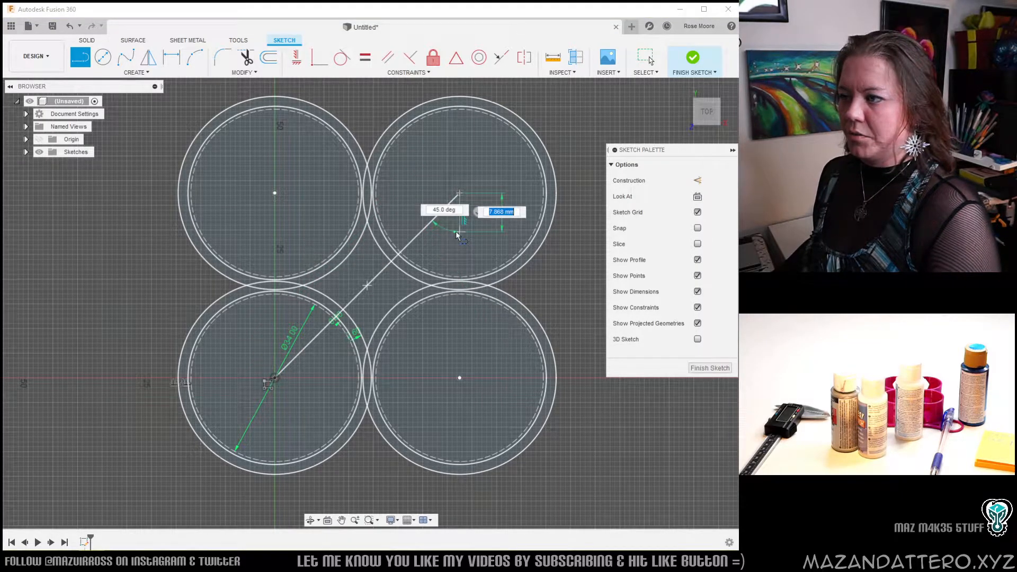
double_click(459, 193)
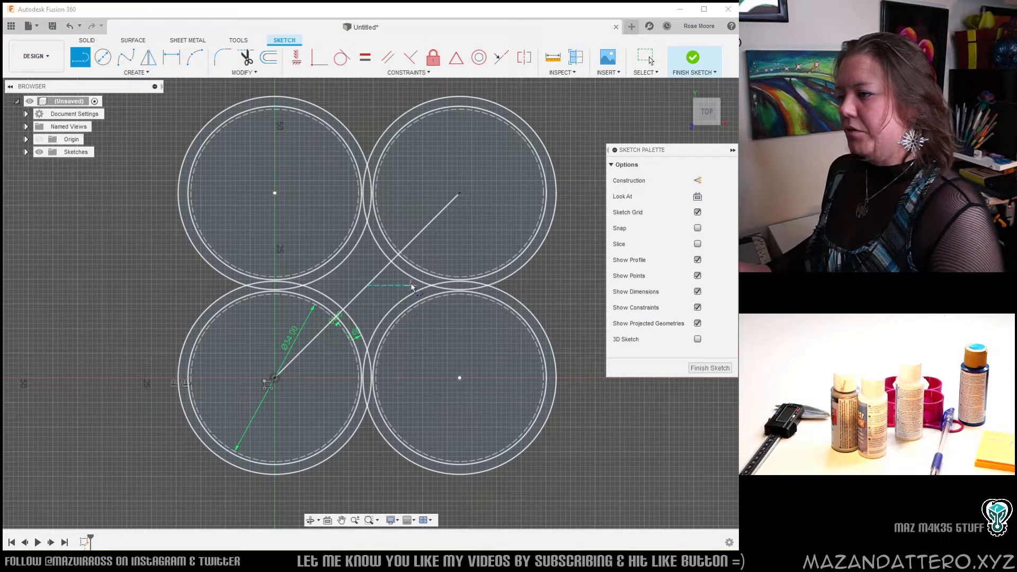
- Draw a center rectangle 3 mm wide and 10 mm high at the midpoint of the diagonal line
key("s")
left_click(435, 324)
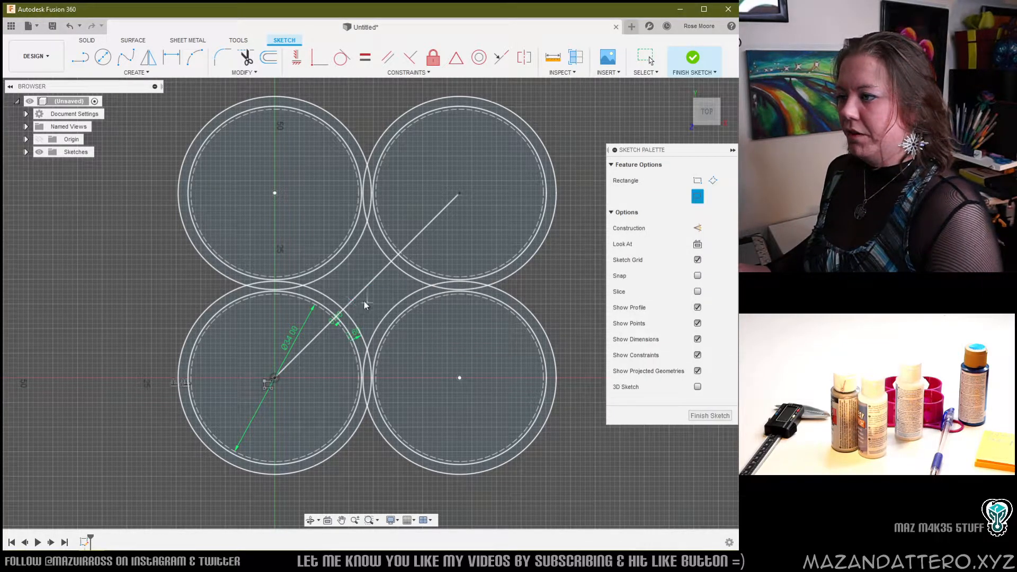
left_click(368, 285)
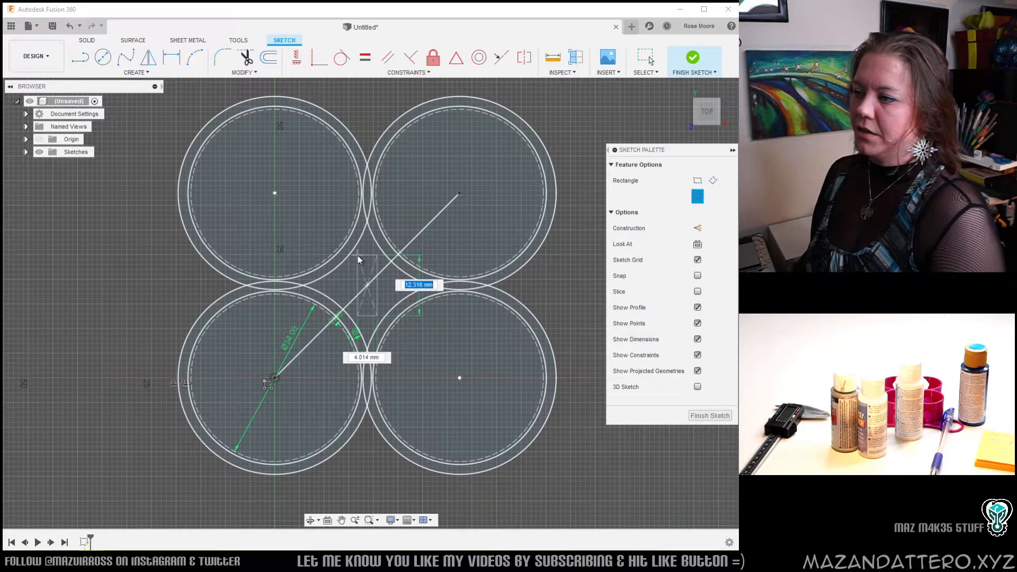
type("10")
key("Tab")
type("3")
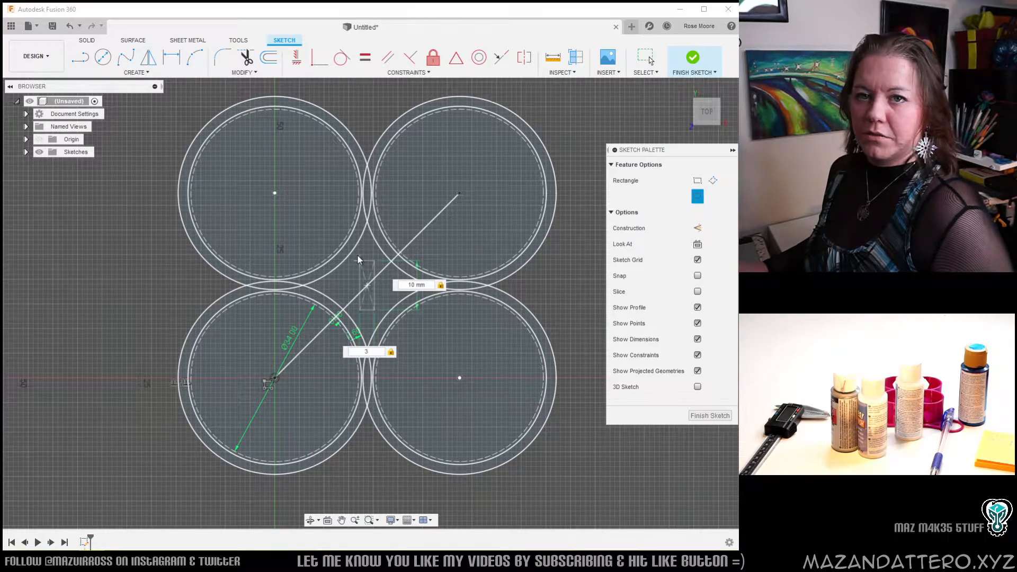
key("Return")
- Convert the diagonal line between the circle centres to construction geometry
scroll(370, 276, "up", 5)
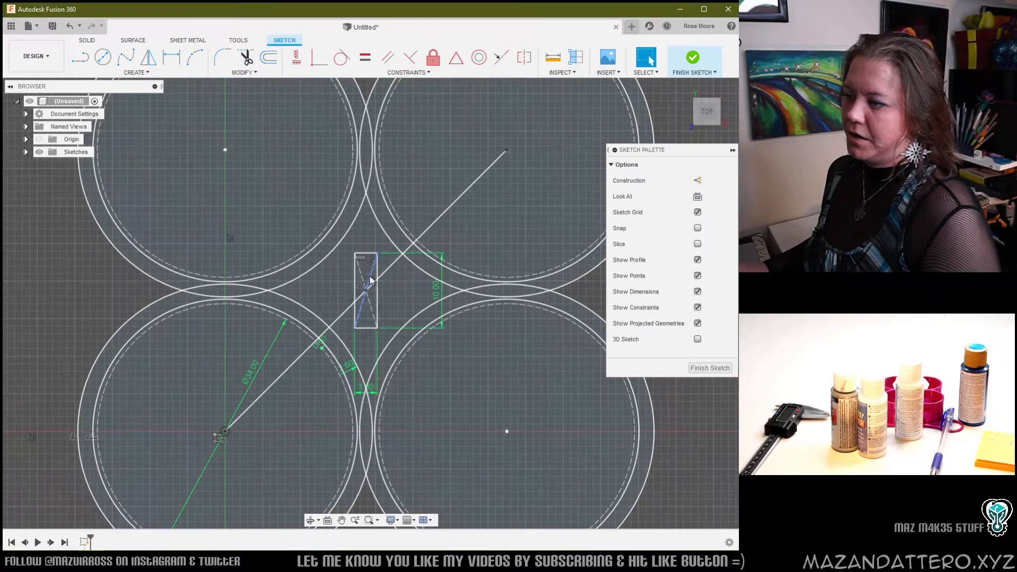
scroll(371, 279, "up", 2)
left_click(411, 260)
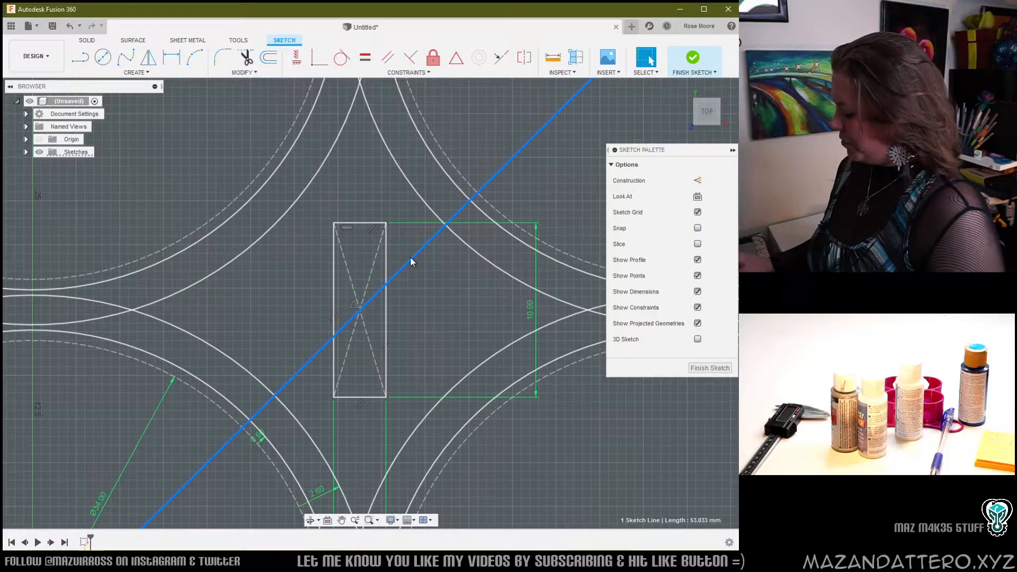
key("x")
- Offset the four sides of the 3 by 10 mm rectangle outward by 0.25 mm
scroll(410, 257, "down", 3)
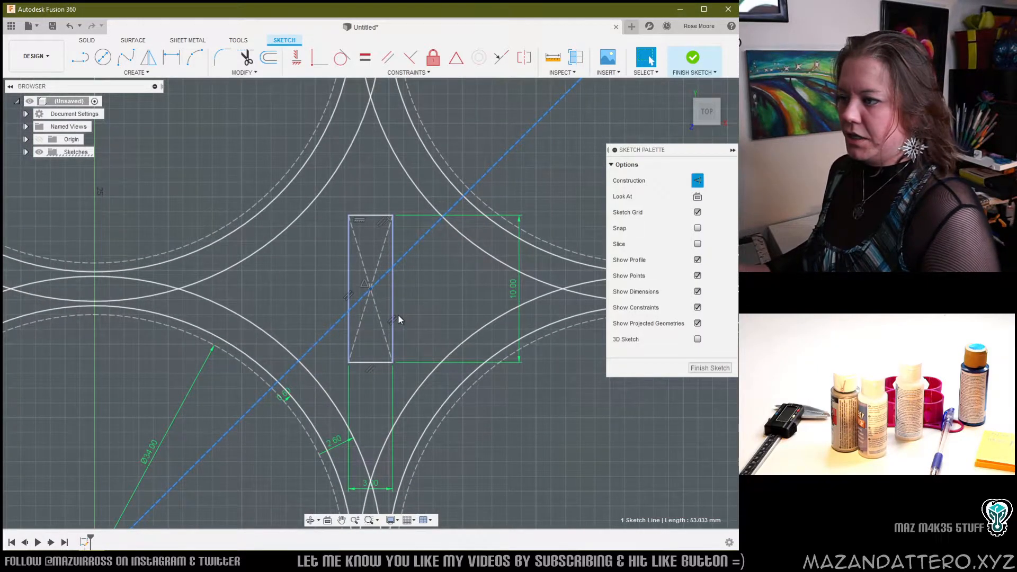
double_click(396, 302)
type("o0.25")
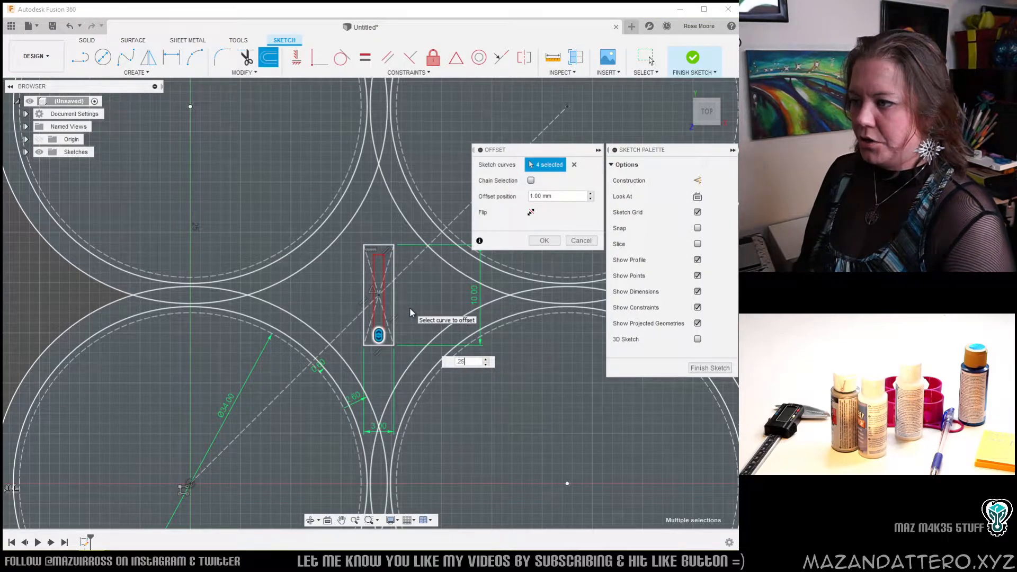
left_click(530, 212)
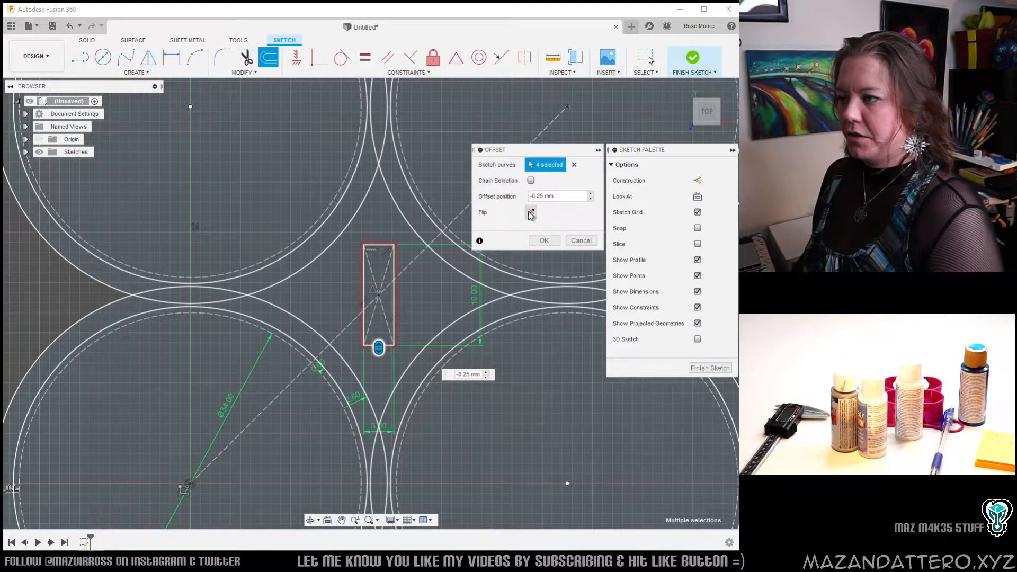
left_click(544, 241)
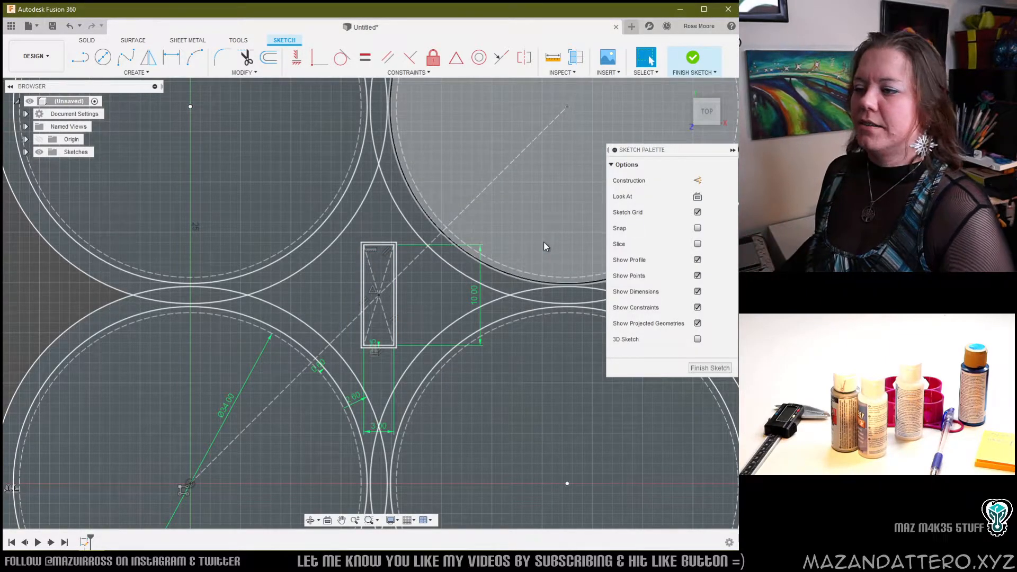
- Rotate a copy of both nested rectangles by -90 degrees about their shared centre to form a cross
scroll(487, 298, "up", 2)
double_click(366, 297)
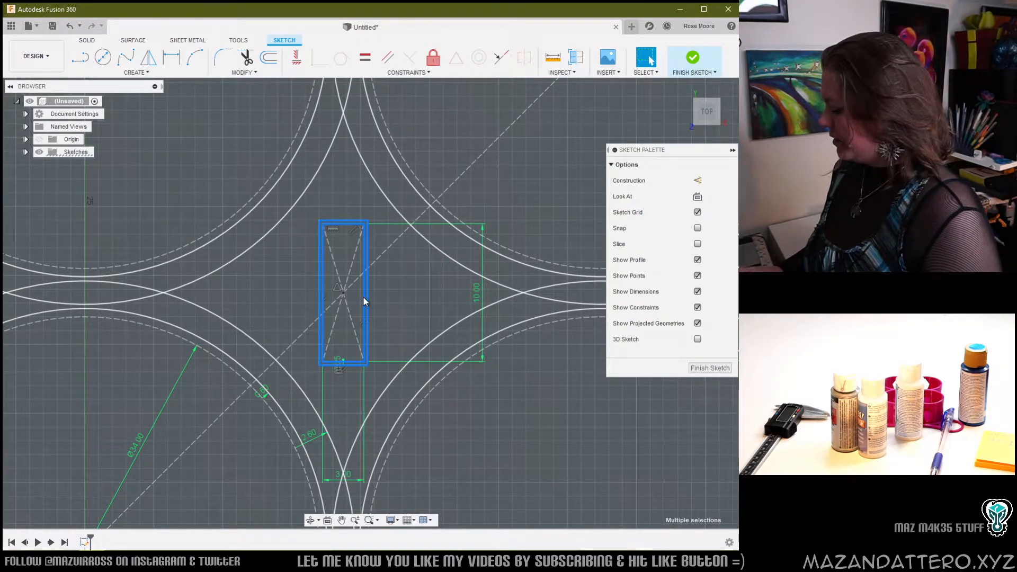
key("m")
left_click(523, 212)
left_click_drag(318, 292, 344, 292)
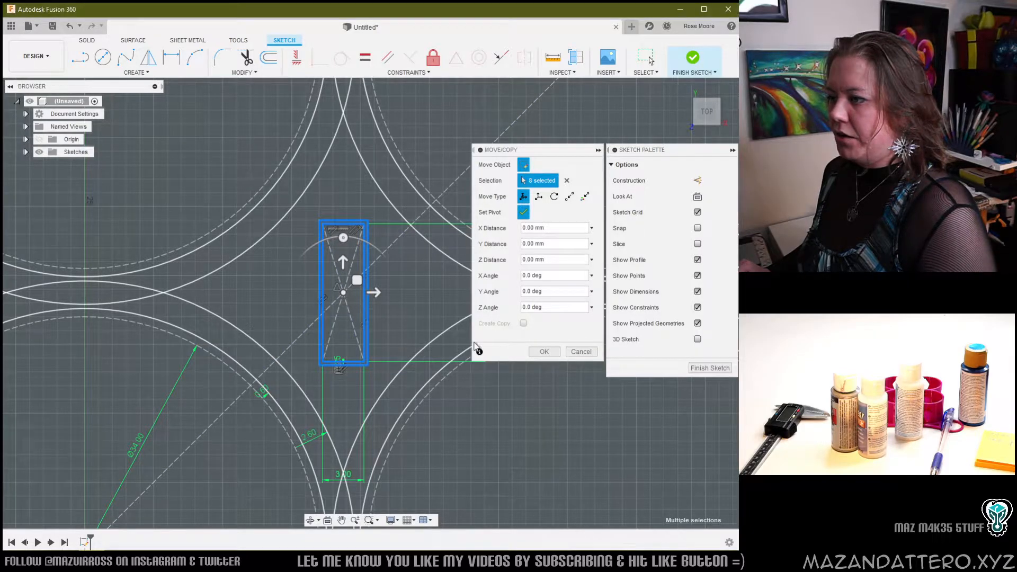
left_click(523, 212)
left_click(343, 237)
left_click_drag(349, 238, 398, 292)
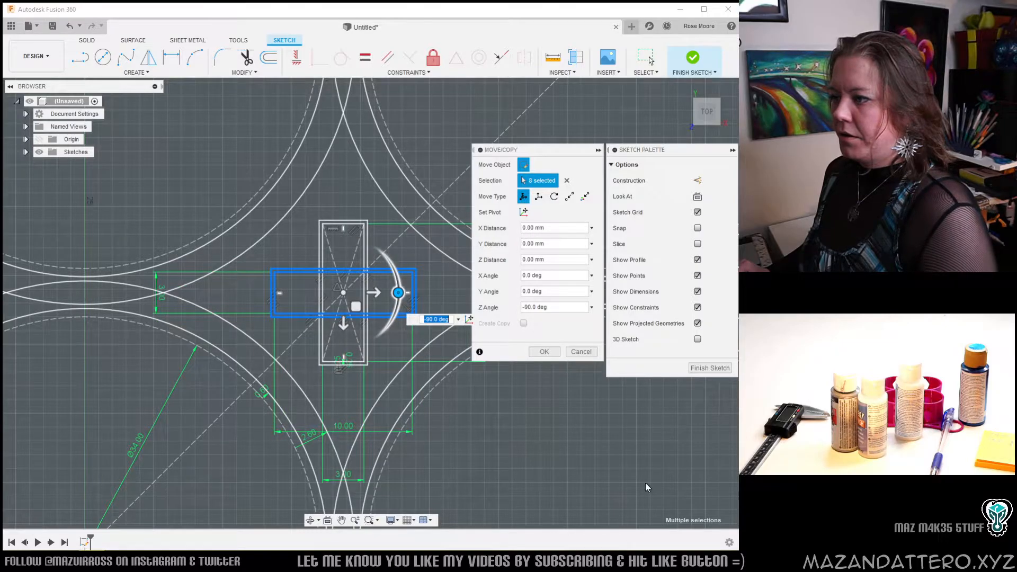
left_click(554, 347)
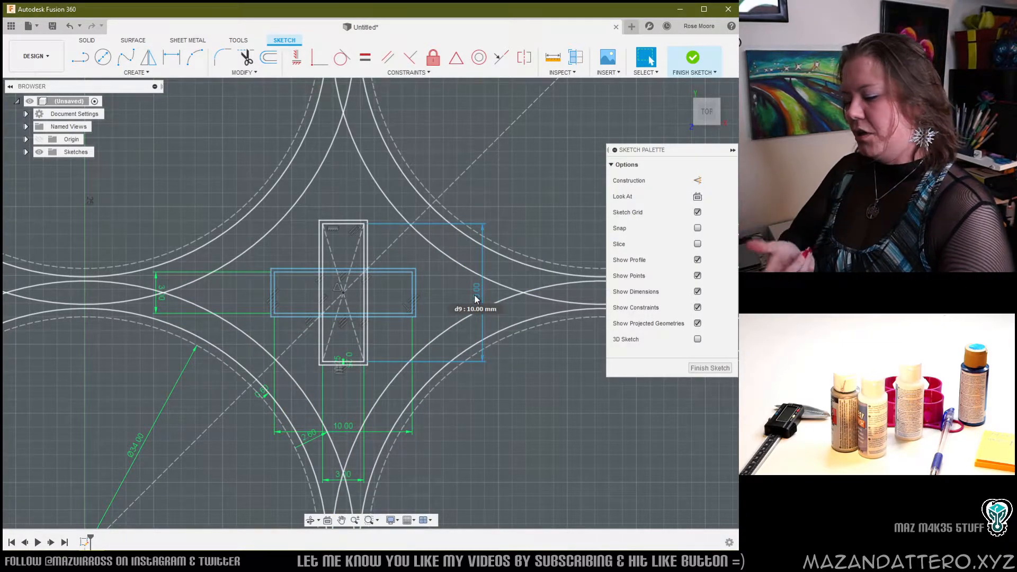
- Extrude every sketch profile except the four inner circles 30 mm as a new body
scroll(477, 296, "down", 8)
mouse_move(426, 317)
middle_mouse_down("shift")
mouse_move(387, 279)
mouse_move(406, 263)
middle_mouse_up("shift")
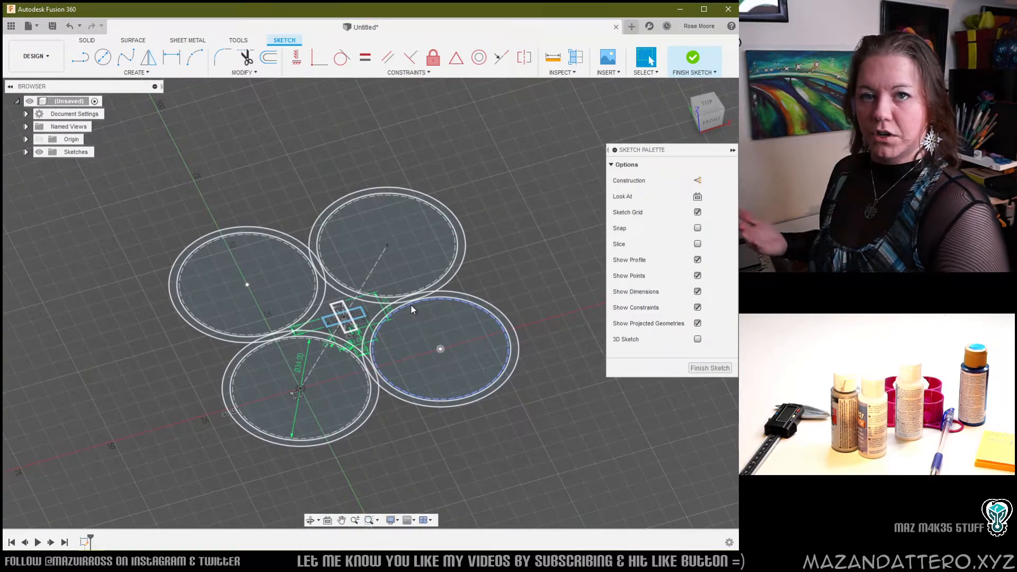
scroll(376, 303, "up", 3)
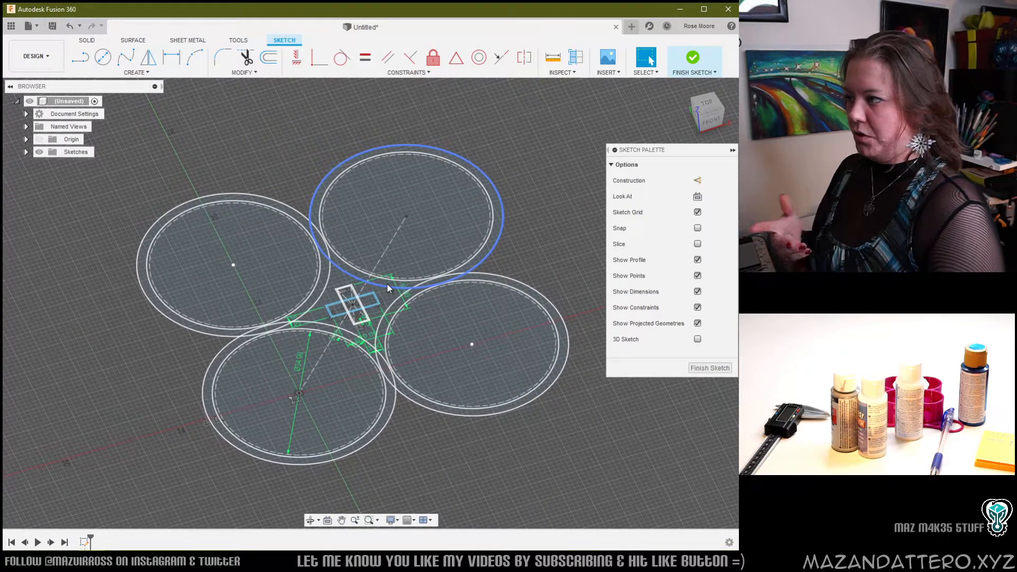
key("e")
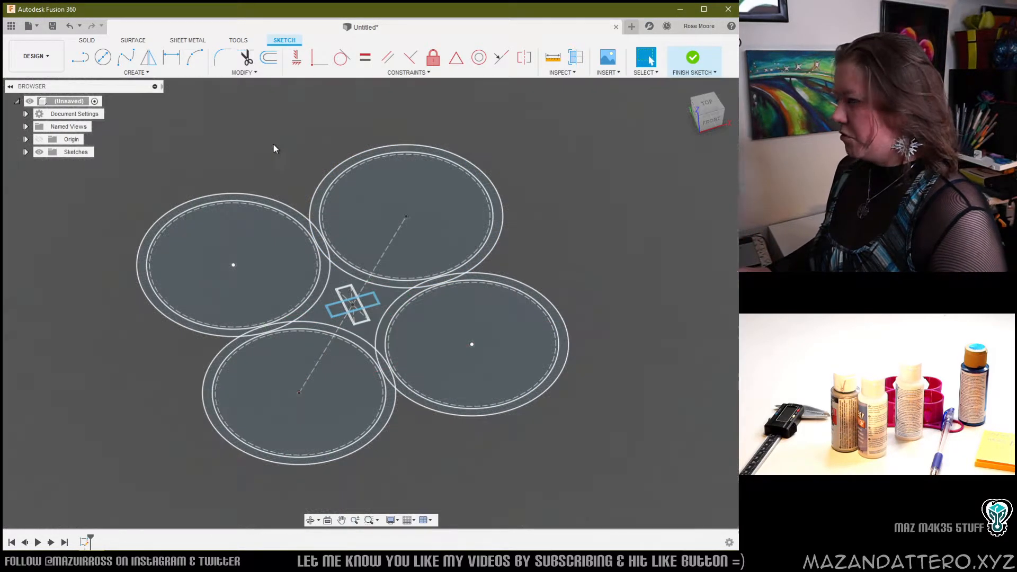
left_click_drag(188, 458, 190, 459)
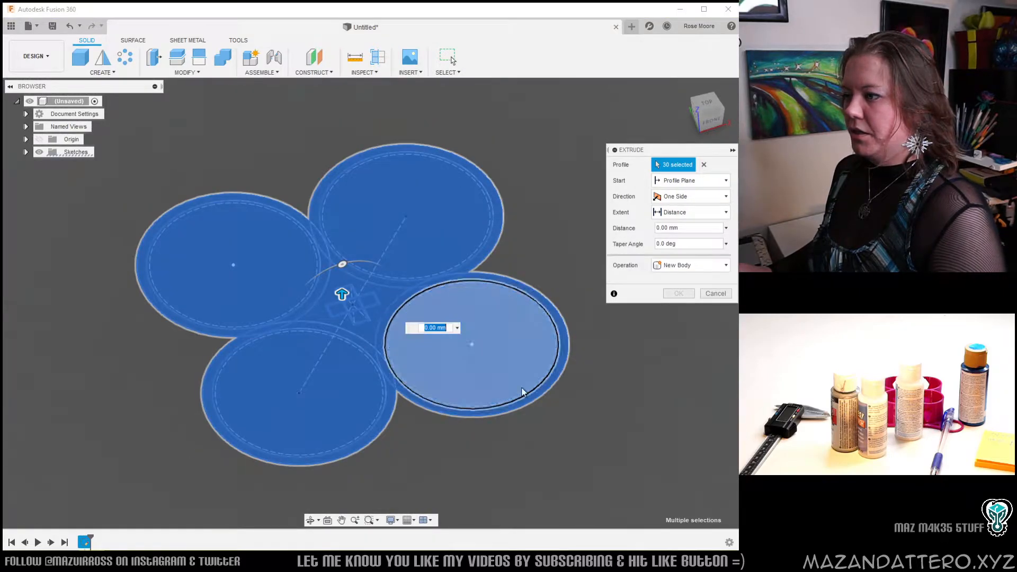
left_click(437, 221)
left_click(236, 277)
left_click(295, 396)
left_click(534, 359)
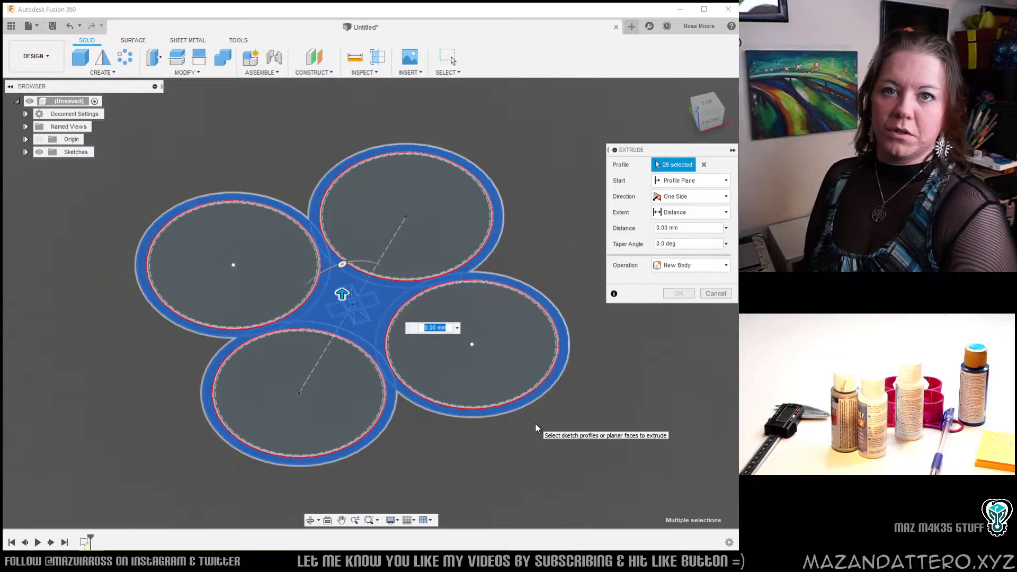
type("30")
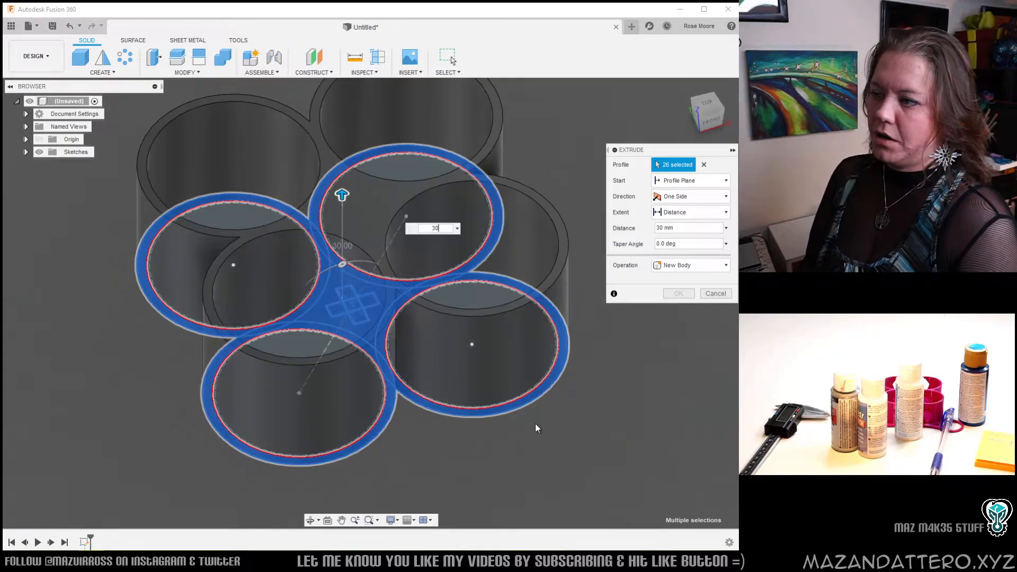
key("Return")
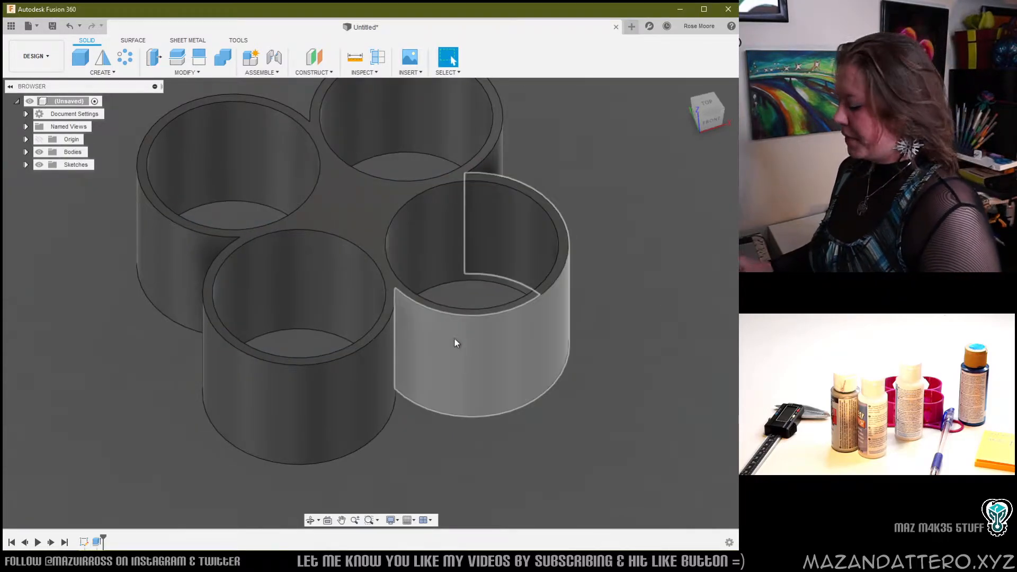
- Show the sketch again and extrude the four inner circles 1.5 mm, joined to the body, as cup floors
left_click(26, 164)
left_click(48, 177)
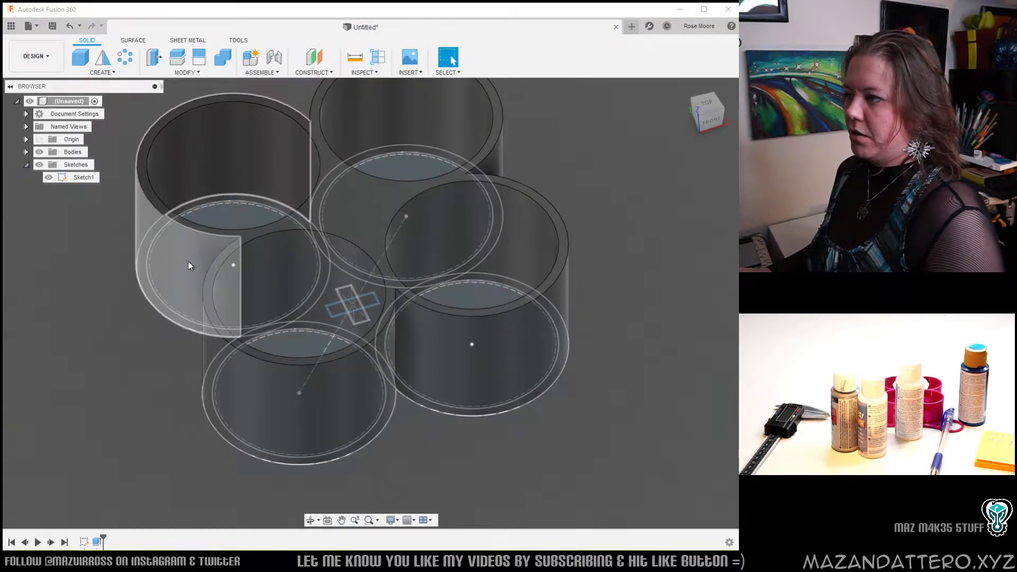
left_click(235, 216)
key("e")
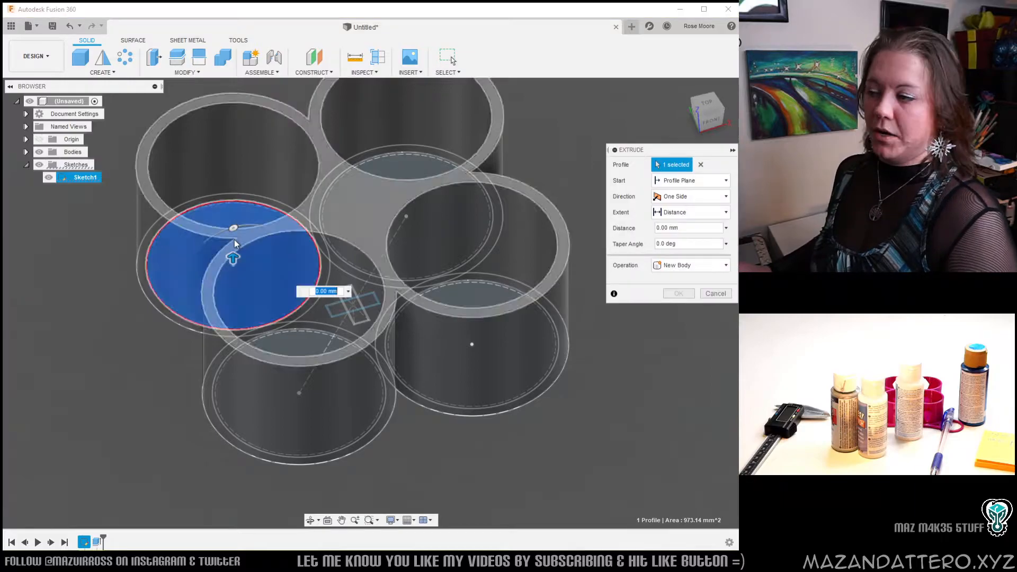
left_click(420, 176)
left_click(488, 302)
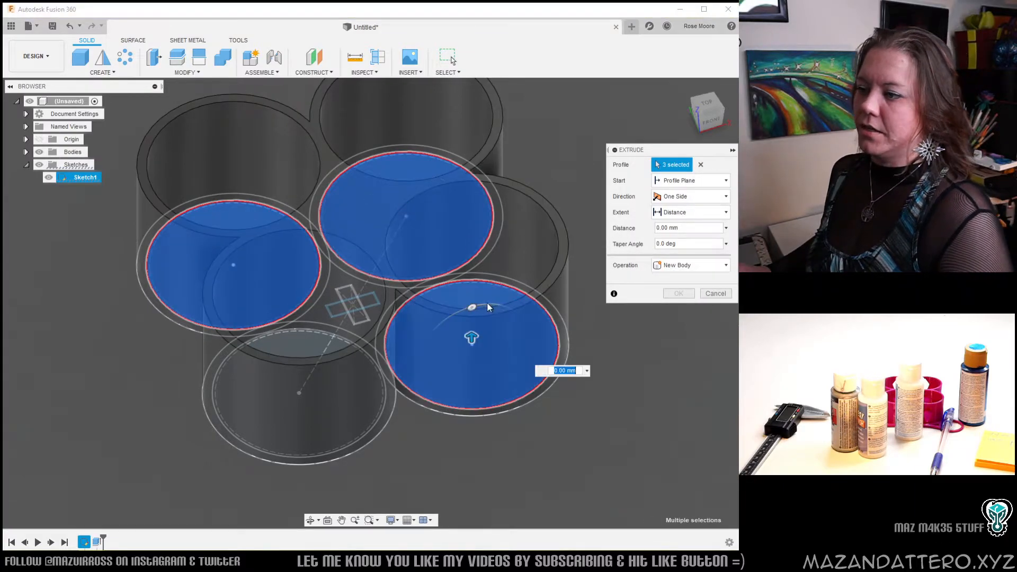
left_click(288, 348)
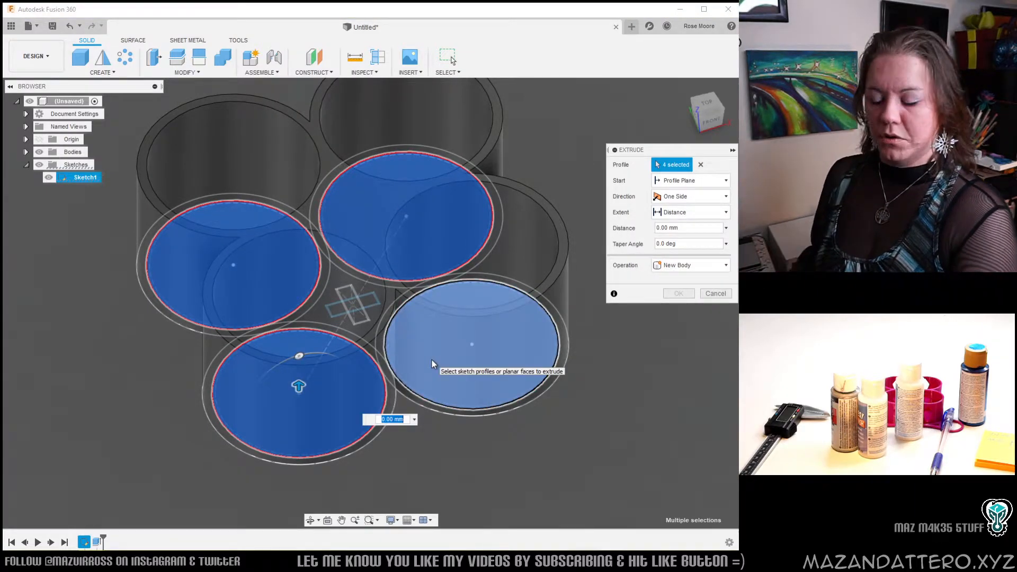
type("1.5")
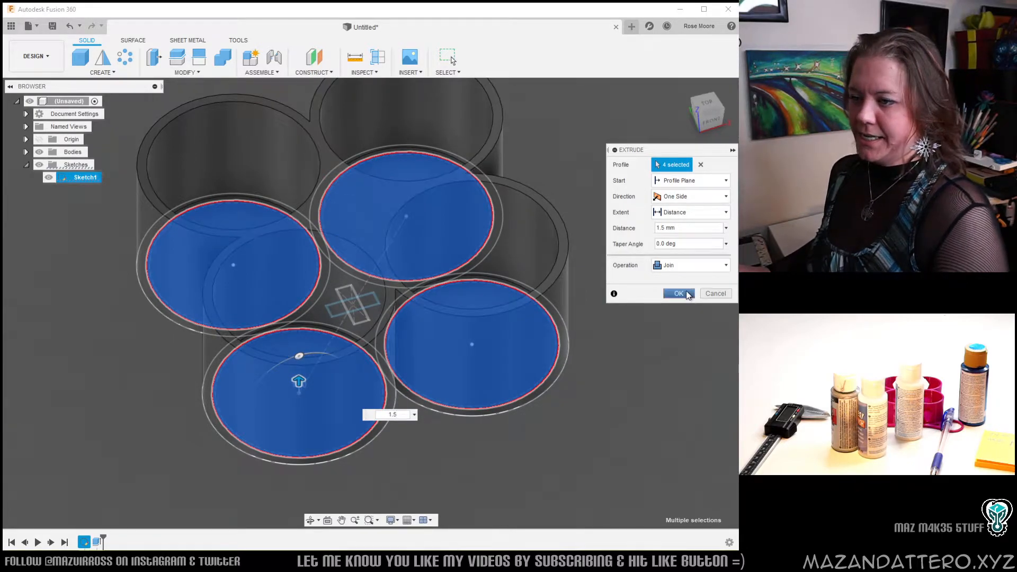
left_click(678, 294)
- Cut the upright rectangle, including its offset border, 50 mm through the centre of the body
middle_click_drag(637, 205, 581, 242)
scroll(630, 233, "down", 2)
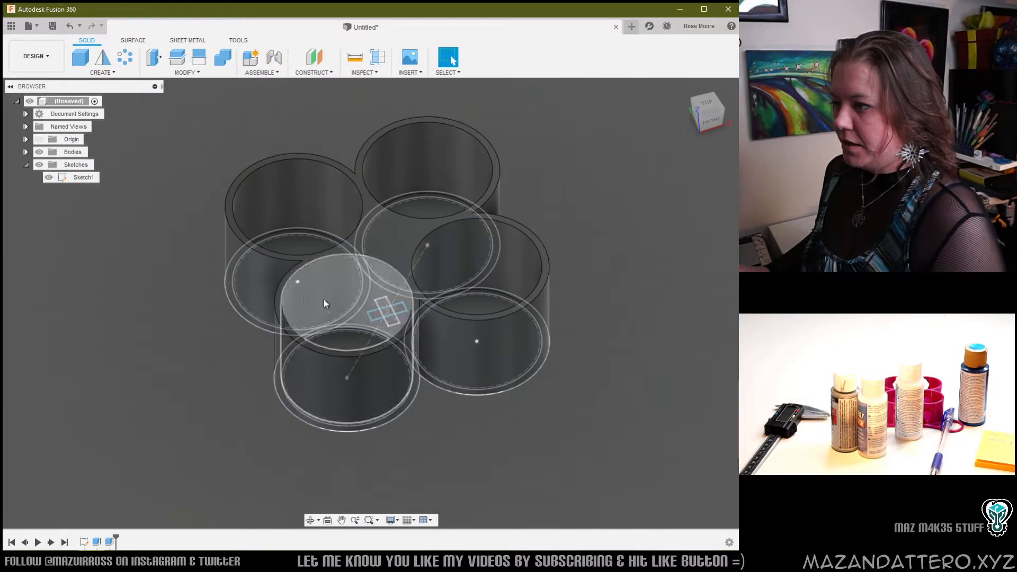
scroll(389, 306, "up", 2)
scroll(389, 306, "up", 1)
middle_click_drag(389, 306, 700, 159, "shift")
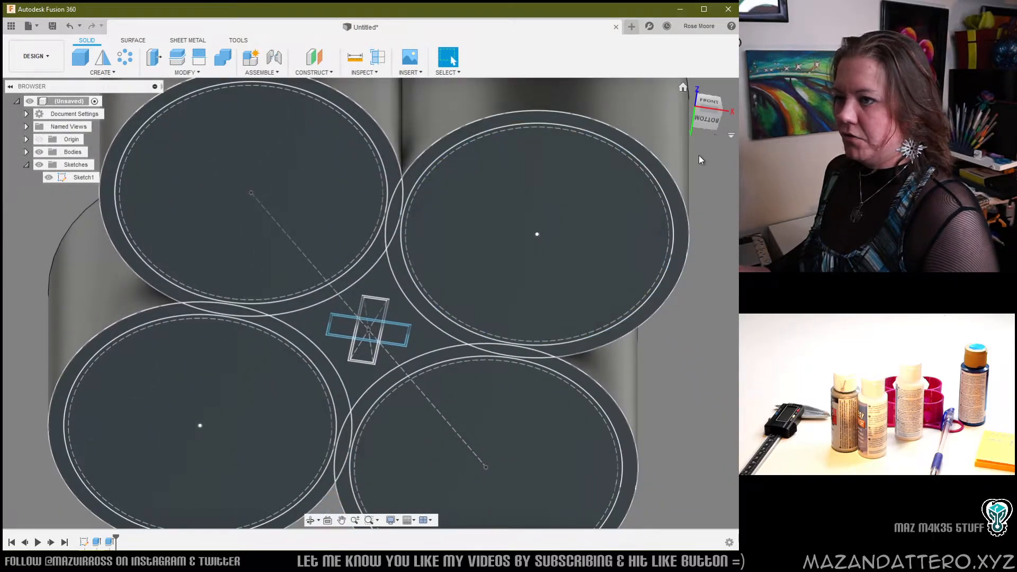
left_click(707, 119)
key("e")
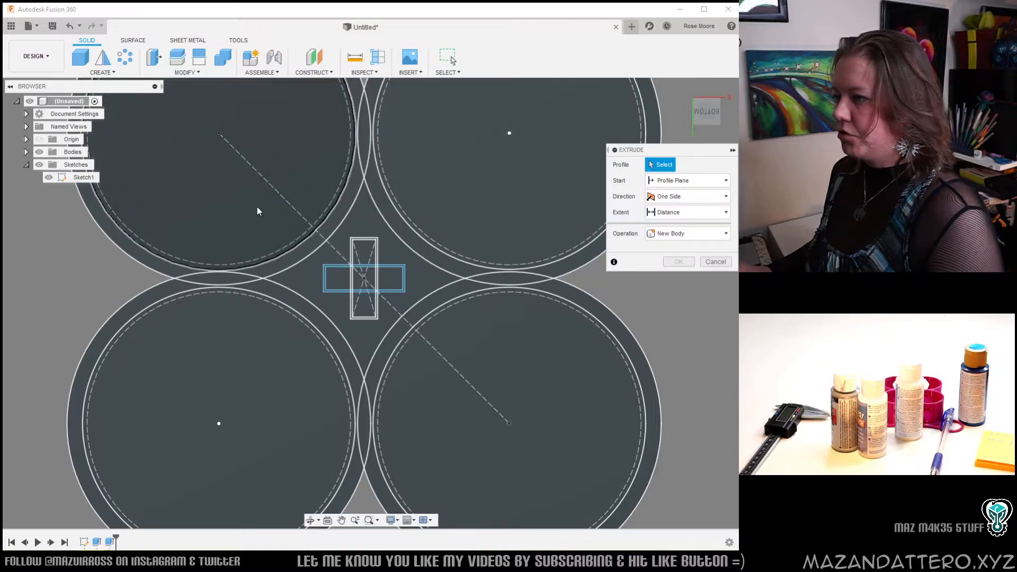
scroll(324, 301, "up", 5)
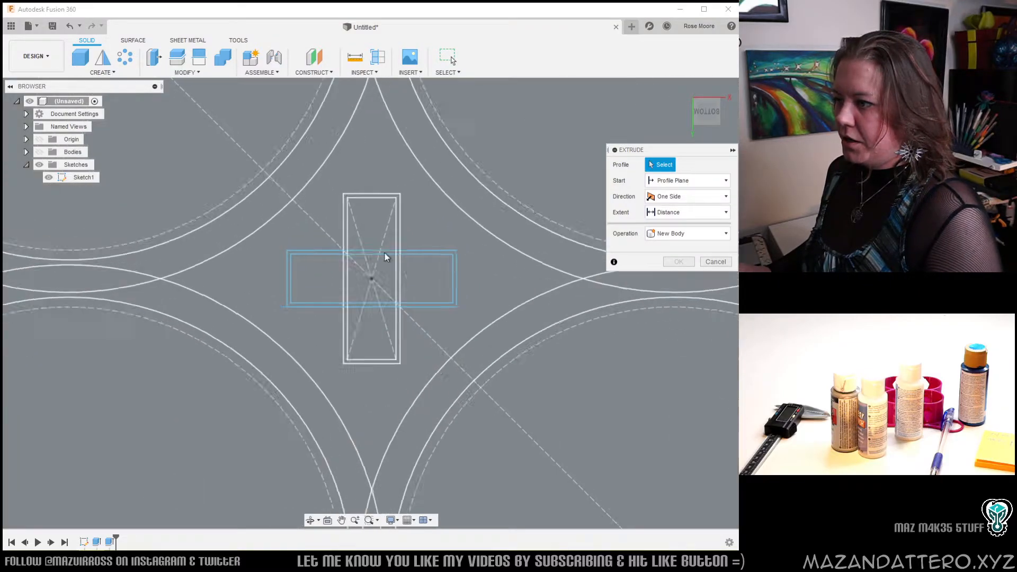
left_click_drag(354, 339, 323, 348)
scroll(444, 297, "down", 5)
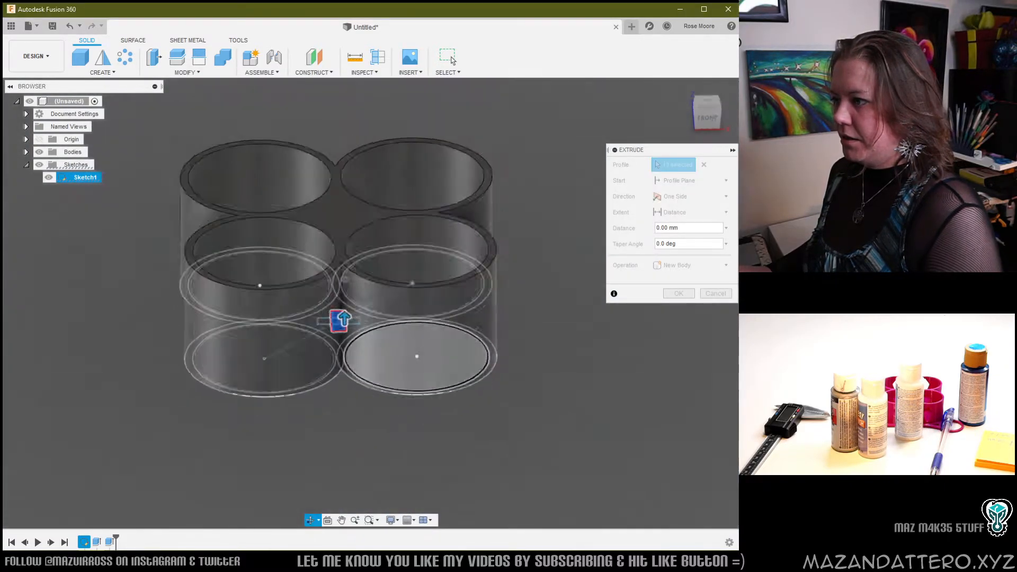
middle_click_drag(345, 279, 365, 288, "shift")
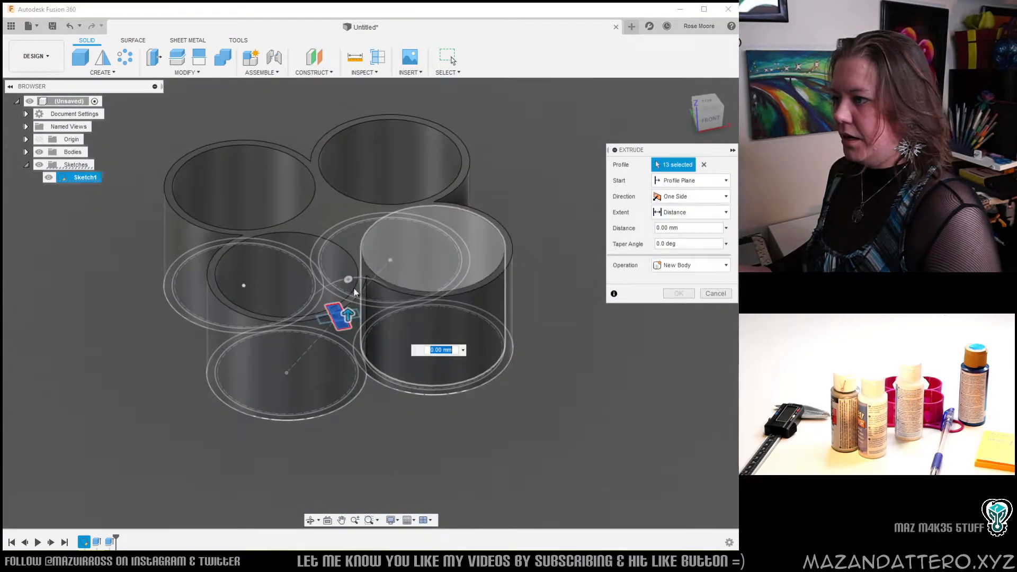
left_click_drag(348, 313, 383, 154)
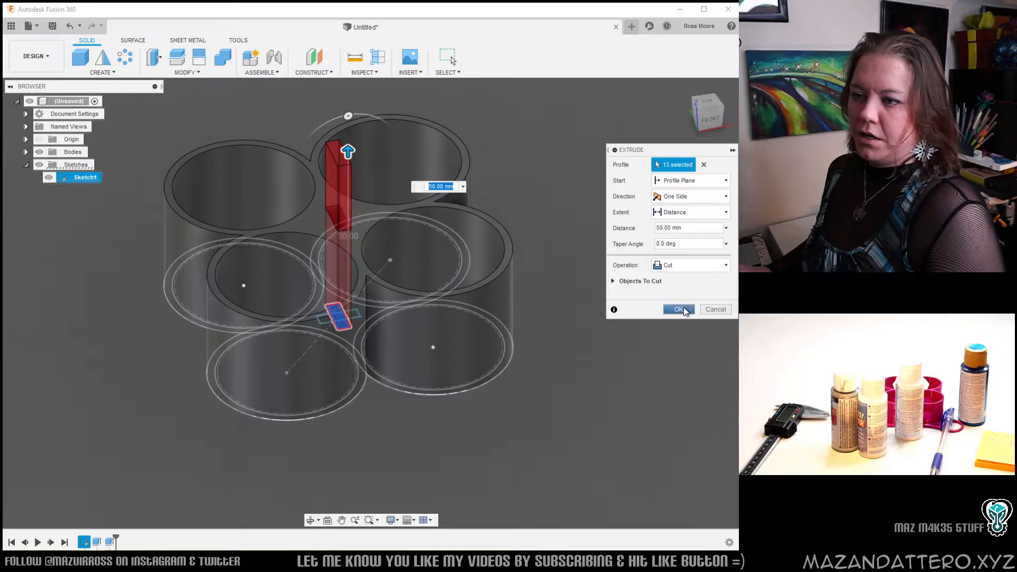
key("Return")
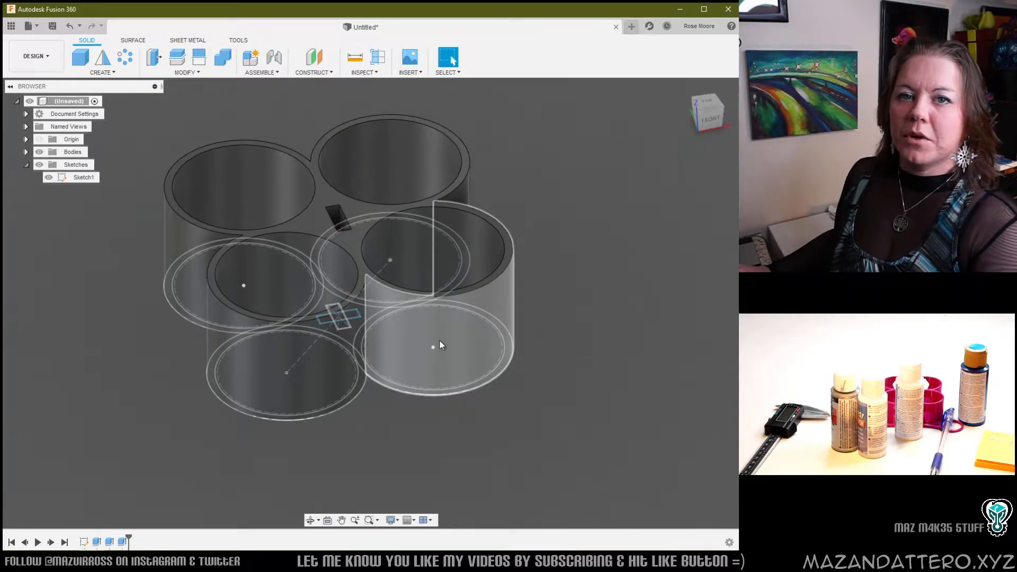
- Cut both protruding ends of the crossing rectangle, including their offset border, 2 mm deep into the underside
left_click(479, 378)
mouse_move(480, 378)
middle_mouse_down("shift")
mouse_move(376, 334)
mouse_move(376, 323)
middle_mouse_up("shift")
scroll(334, 289, "up", 8)
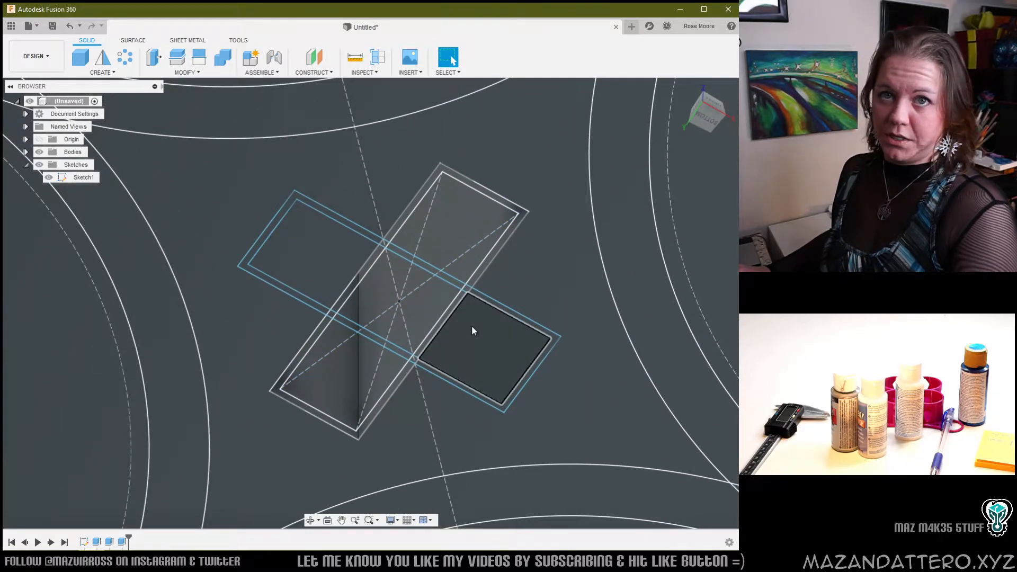
left_click(510, 356)
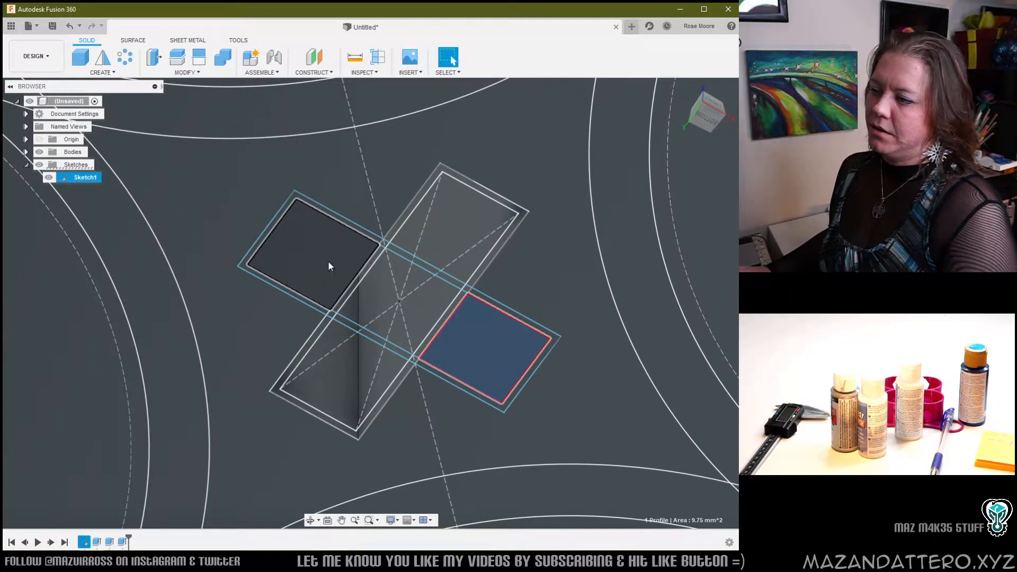
key("e")
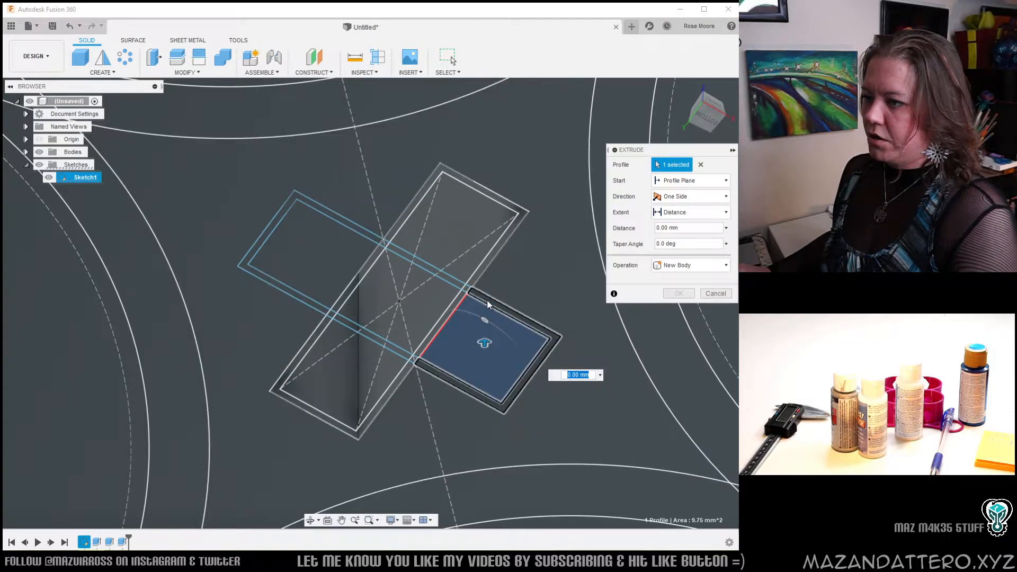
left_click(487, 299)
left_click(300, 268)
left_click(348, 226)
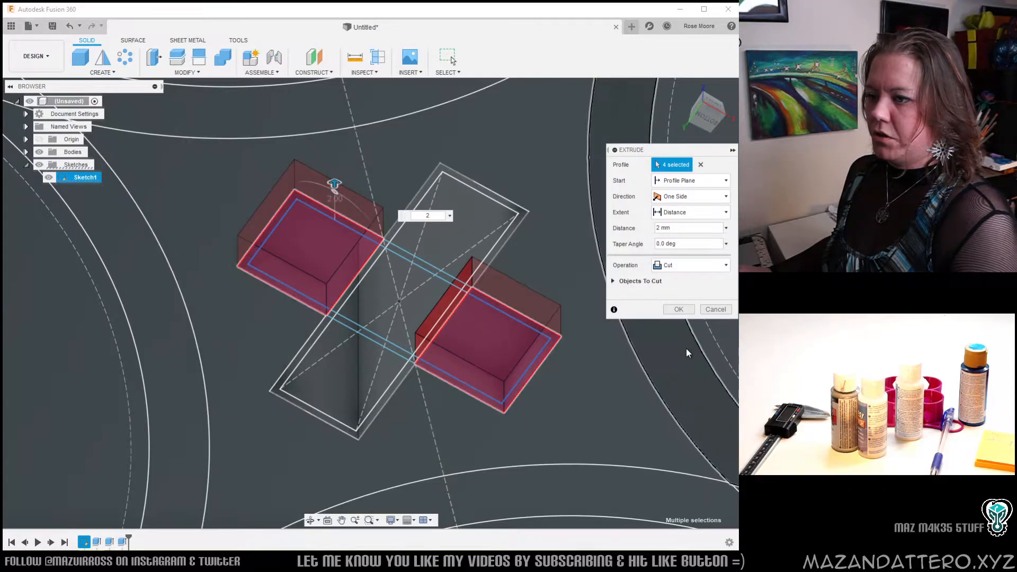
left_click(677, 311)
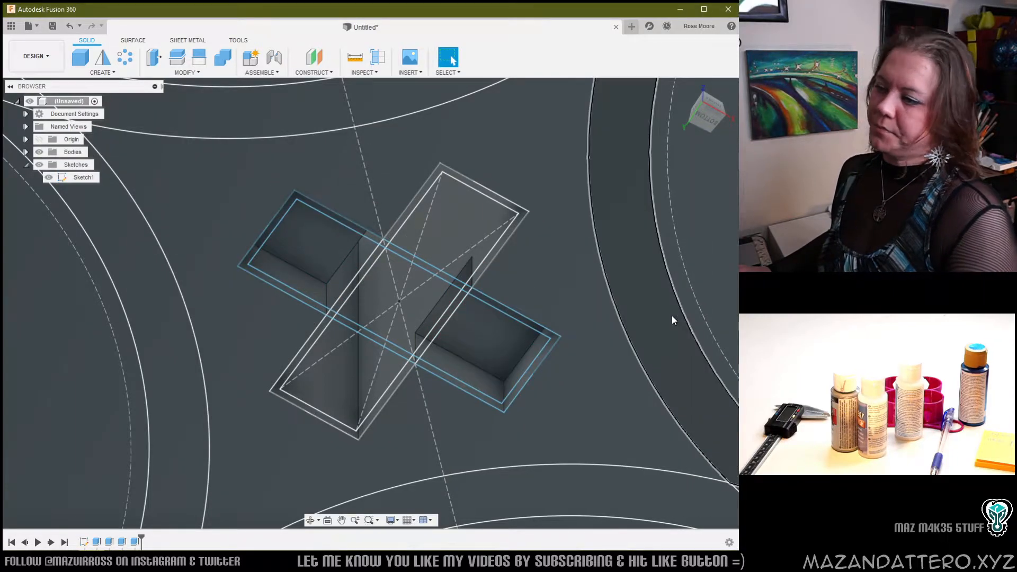
- Extrude the full inner area of the crossing rectangle, including its overlap with the upright one, 2 mm as a new body
left_click(475, 335)
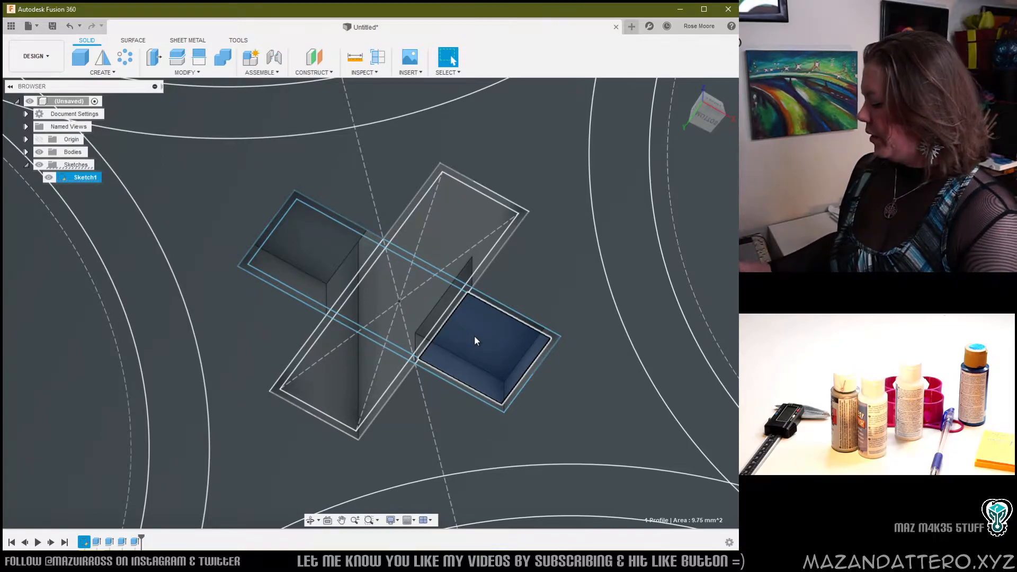
key("e")
left_click(426, 307)
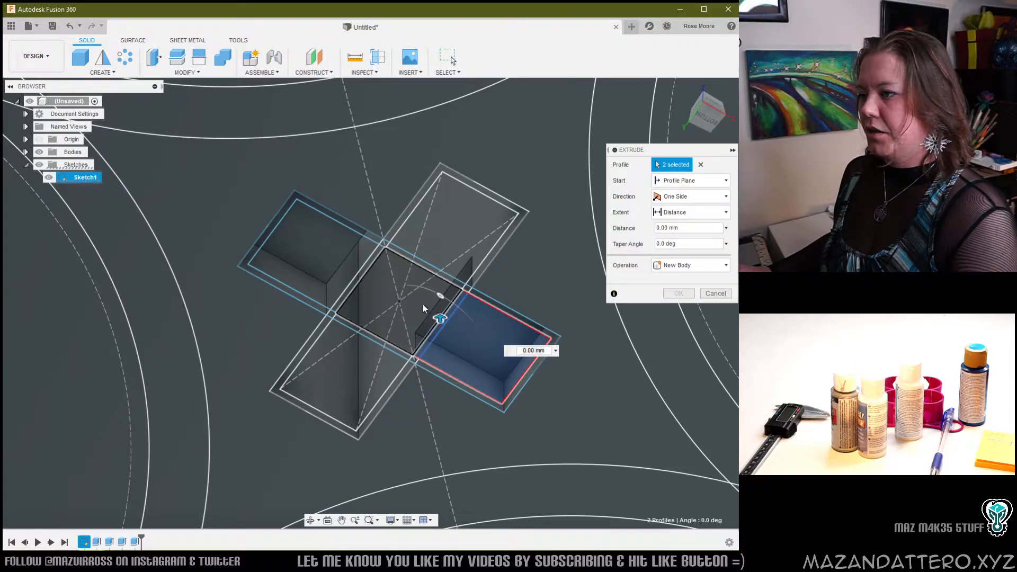
left_click(425, 307)
left_click(366, 270)
left_click(339, 255)
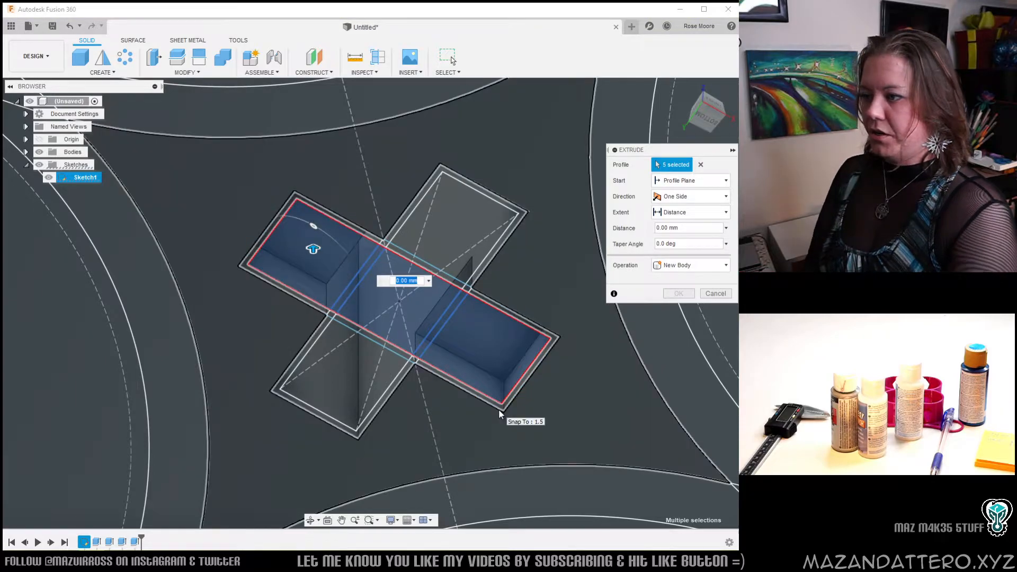
type("2")
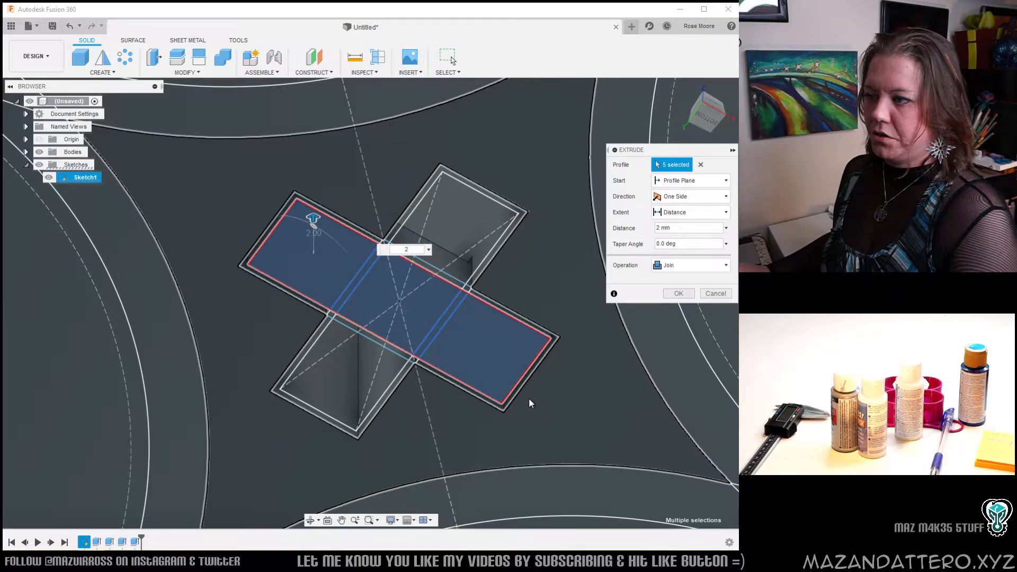
left_click(661, 267)
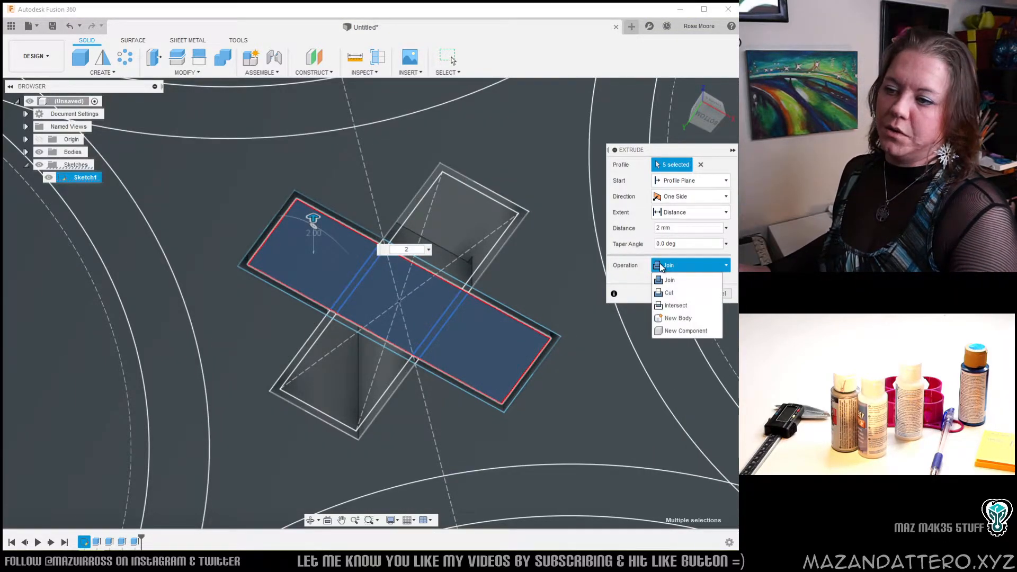
left_click(675, 317)
left_click(682, 293)
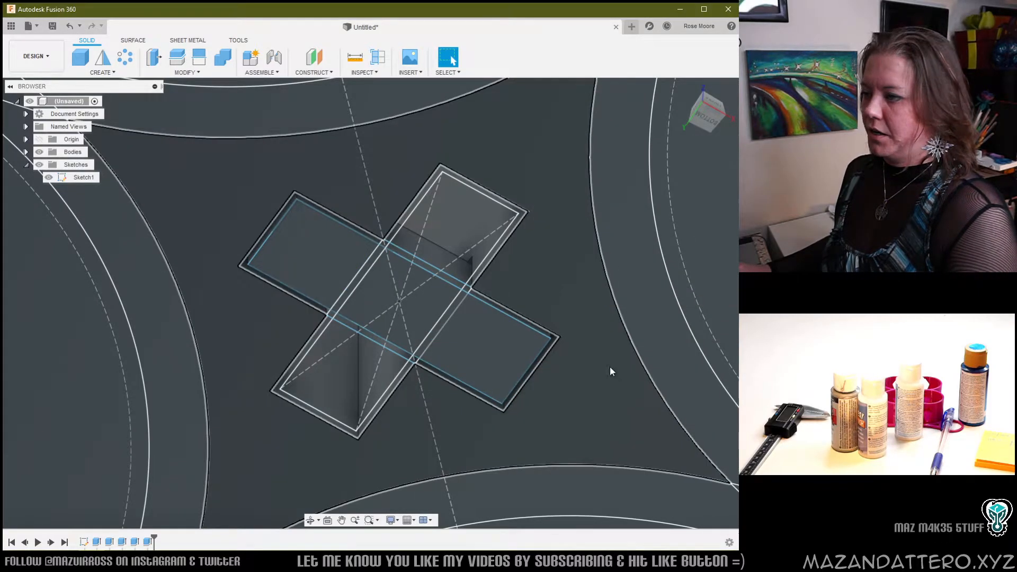
- Extrude the central square where the two rectangles overlap 100 mm up through the slot, joined to the crosspiece
left_click(430, 294)
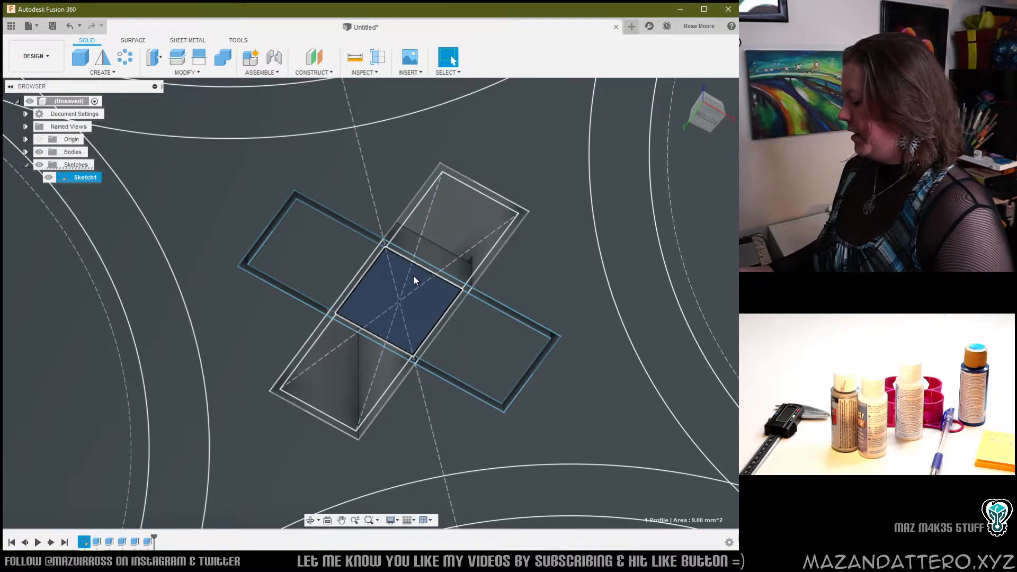
key("e")
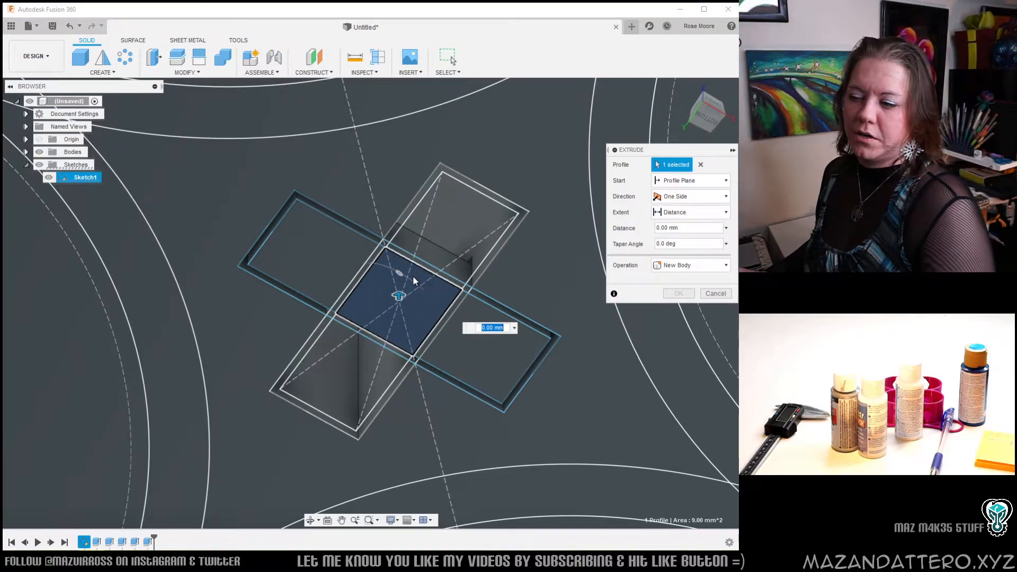
scroll(413, 275, "down", 10)
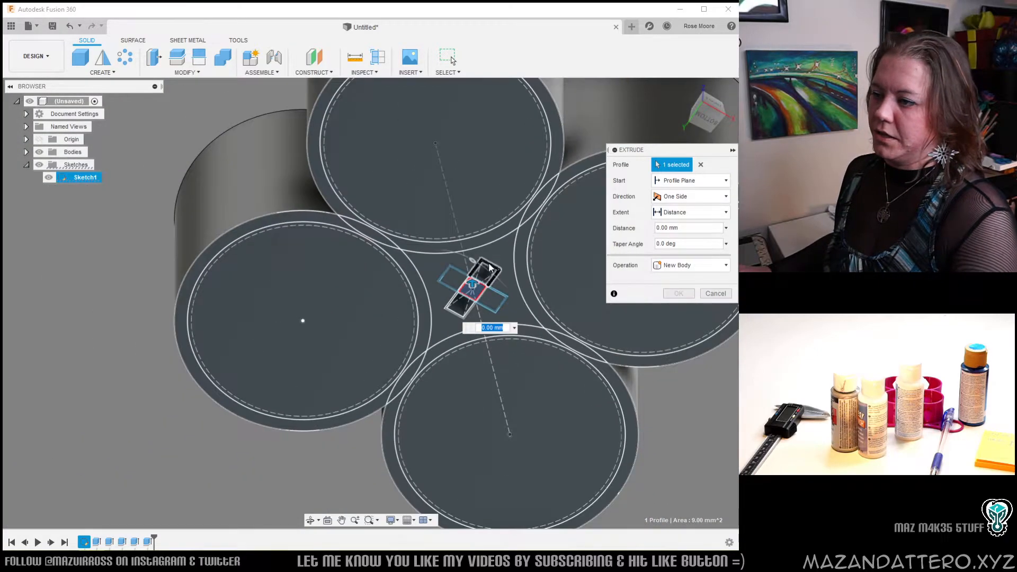
middle_click_drag(490, 267, 557, 313, "shift")
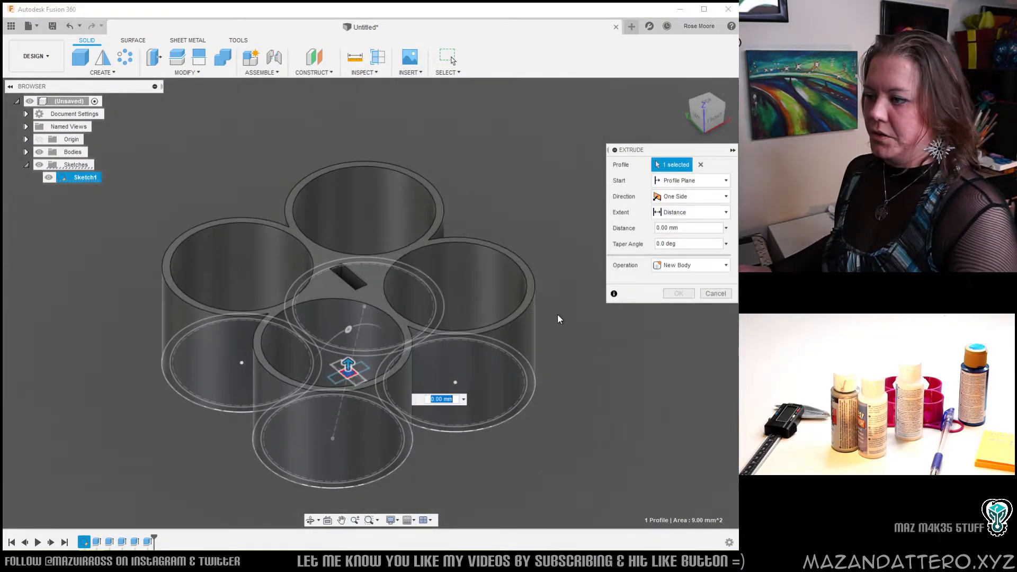
type("1000")
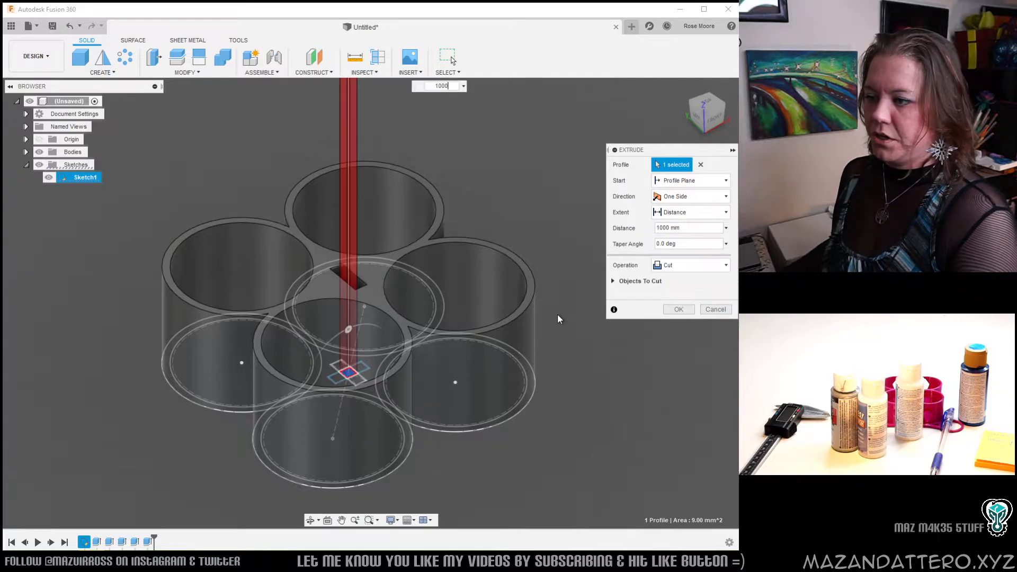
left_click(668, 266)
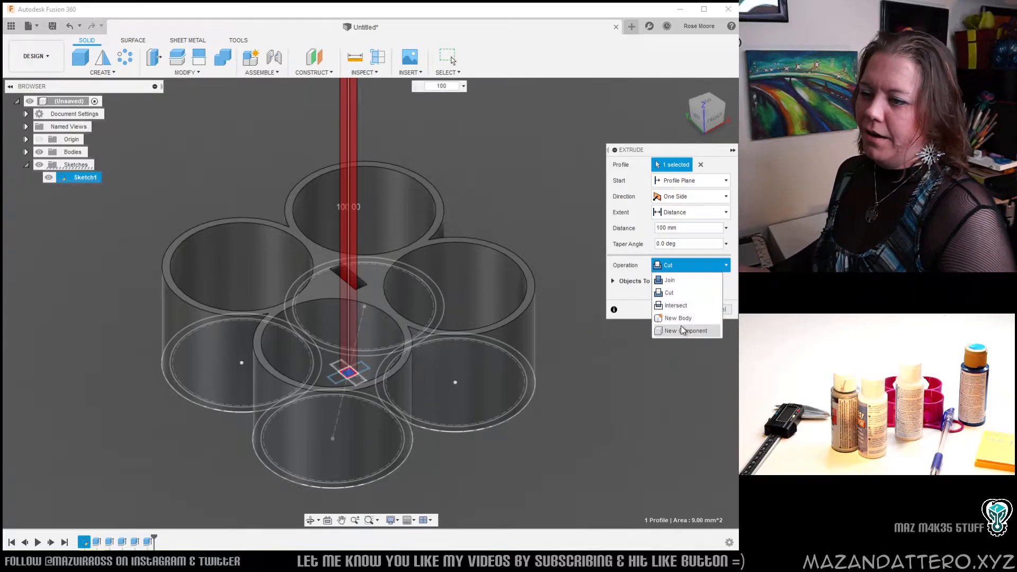
left_click(688, 279)
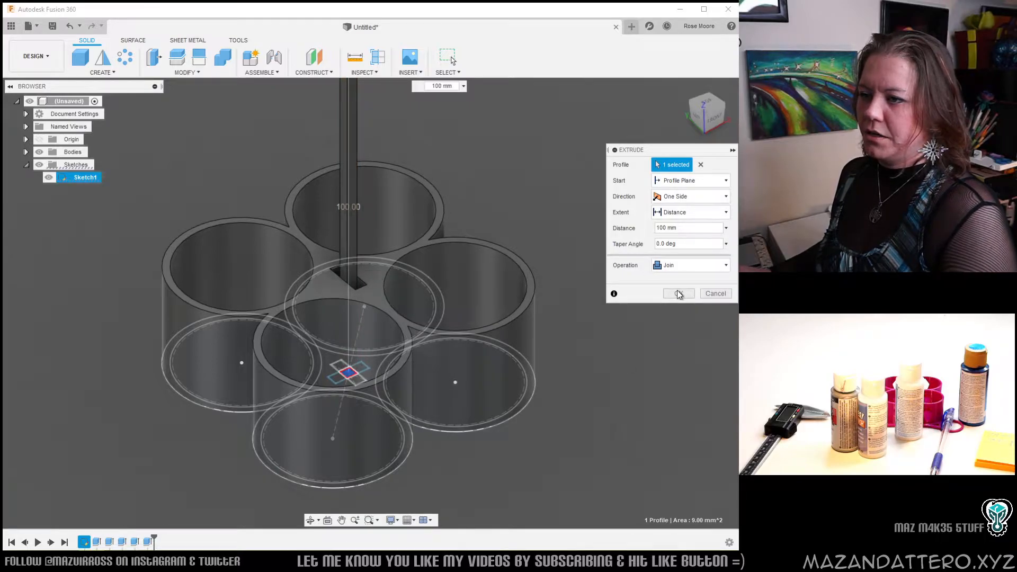
left_click(678, 293)
scroll(517, 340, "down", 5)
scroll(590, 368, "up", 5)
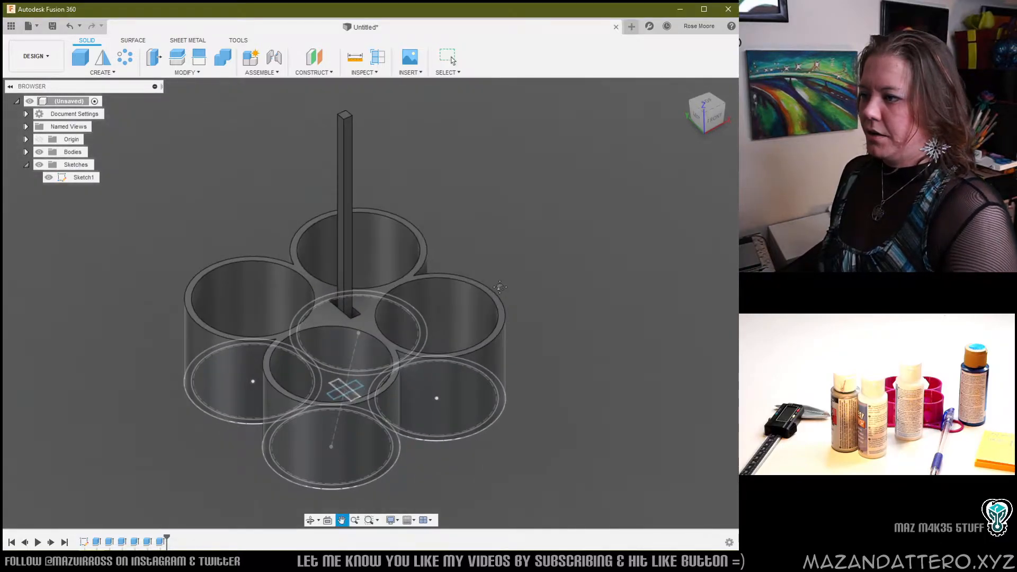
middle_click_drag(499, 287, 498, 278)
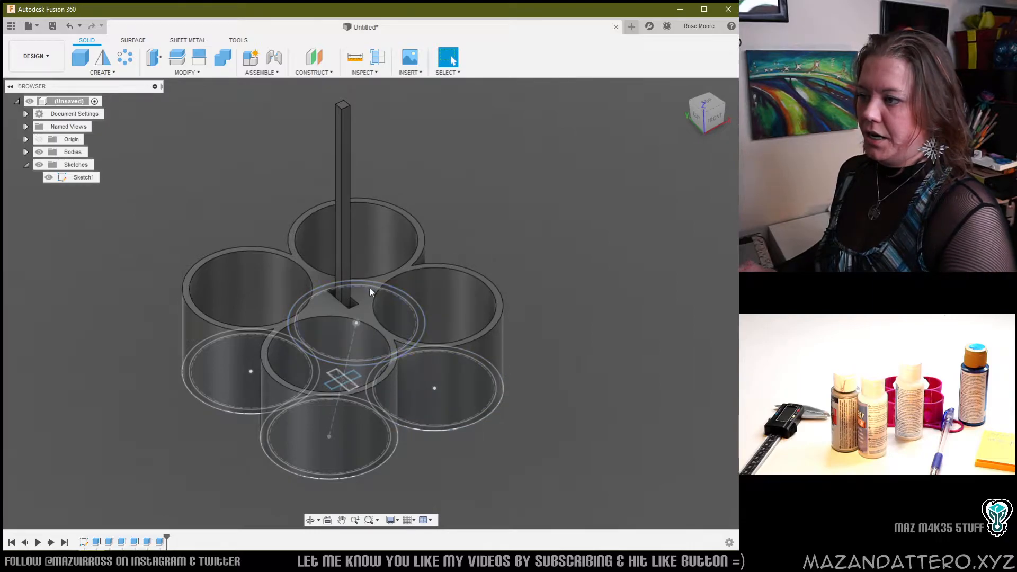
- Extrude the four-pointed area between the cups, leaving only the upright slot open, 10 mm up from the holder's top face using Join
left_click(363, 299)
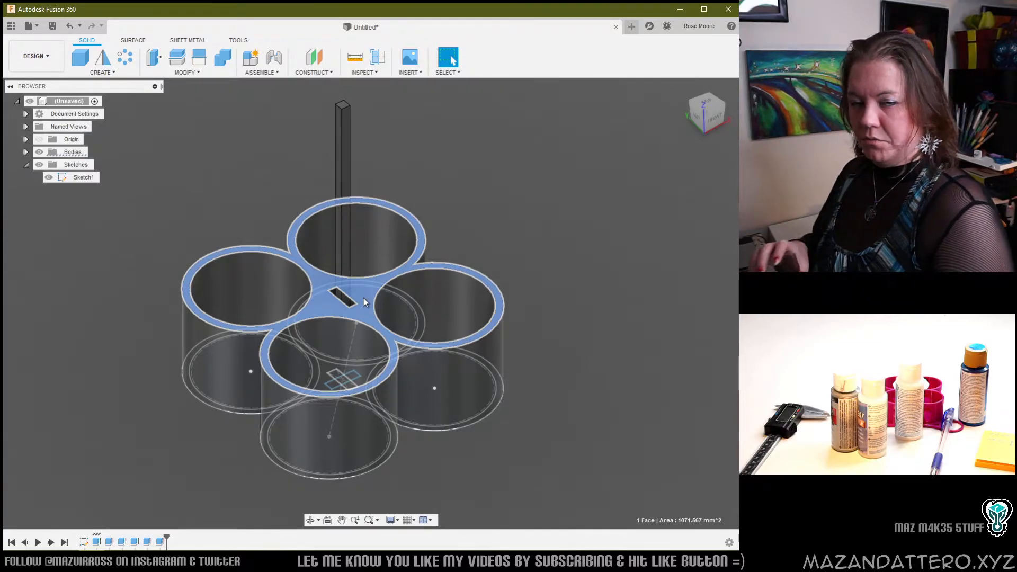
scroll(306, 303, "up", 5)
left_click(231, 176)
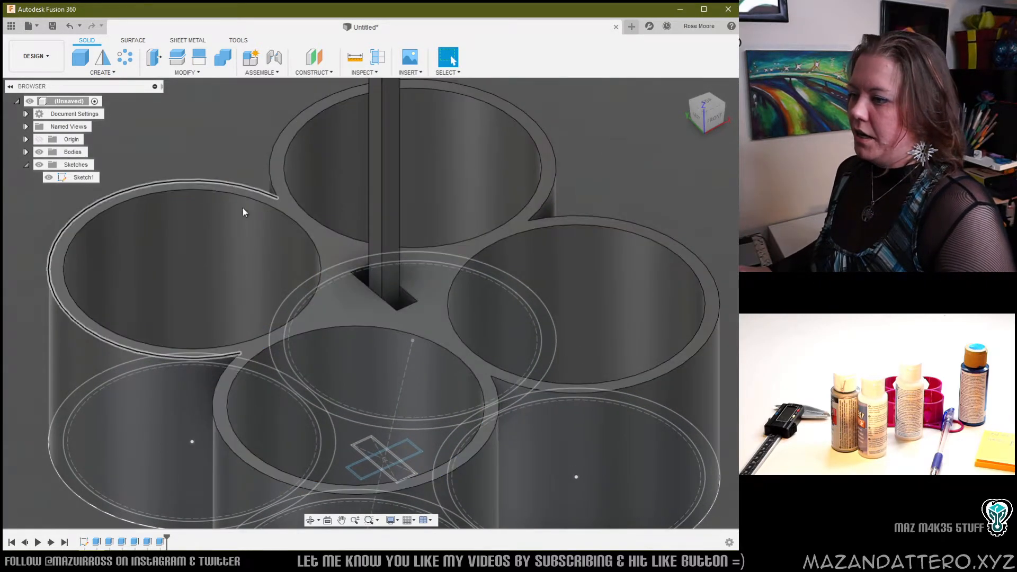
middle_click_drag(377, 338, 377, 262)
key("e")
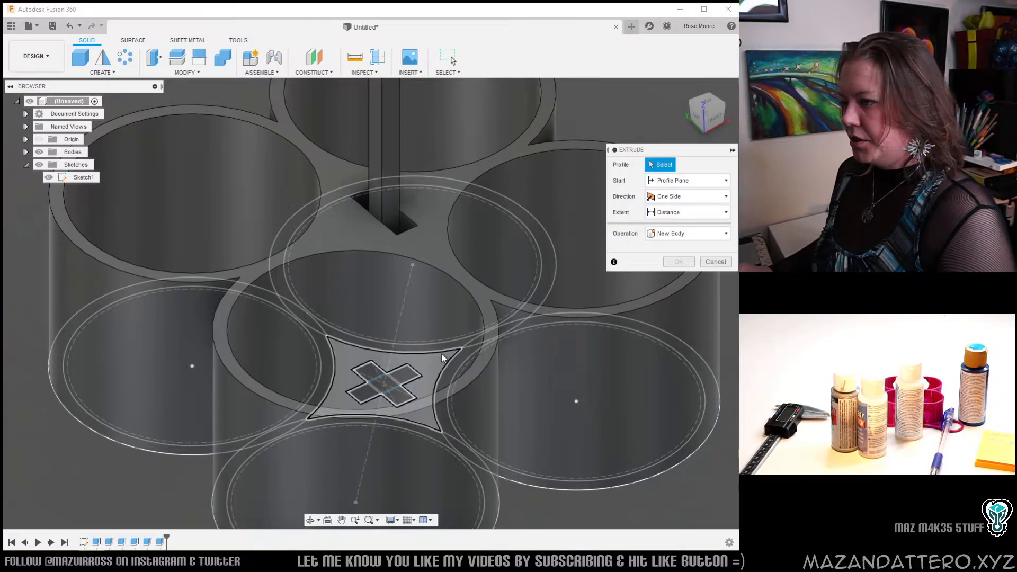
left_click(435, 358)
scroll(404, 366, "up", 3)
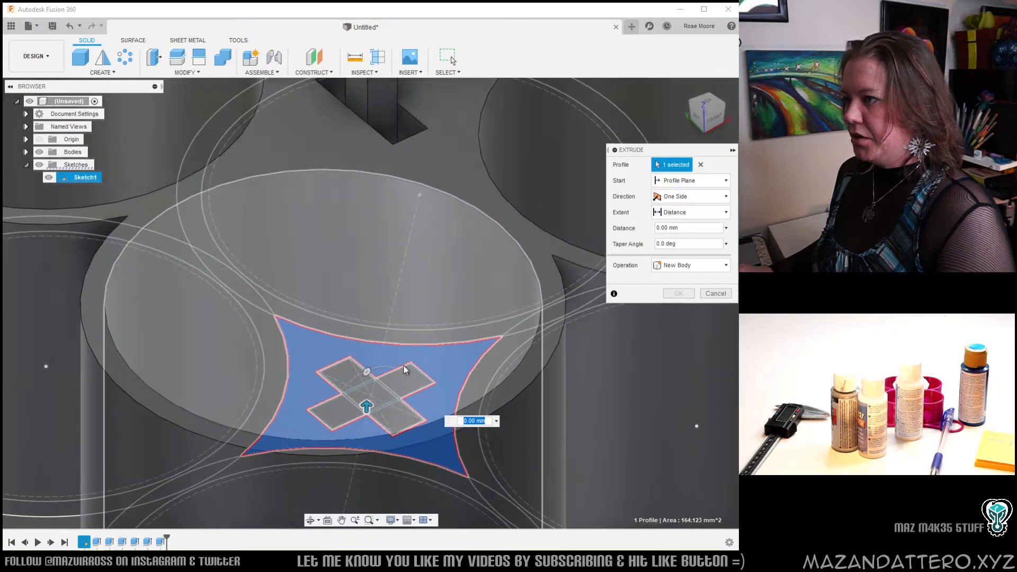
left_click(427, 390)
left_click(373, 394)
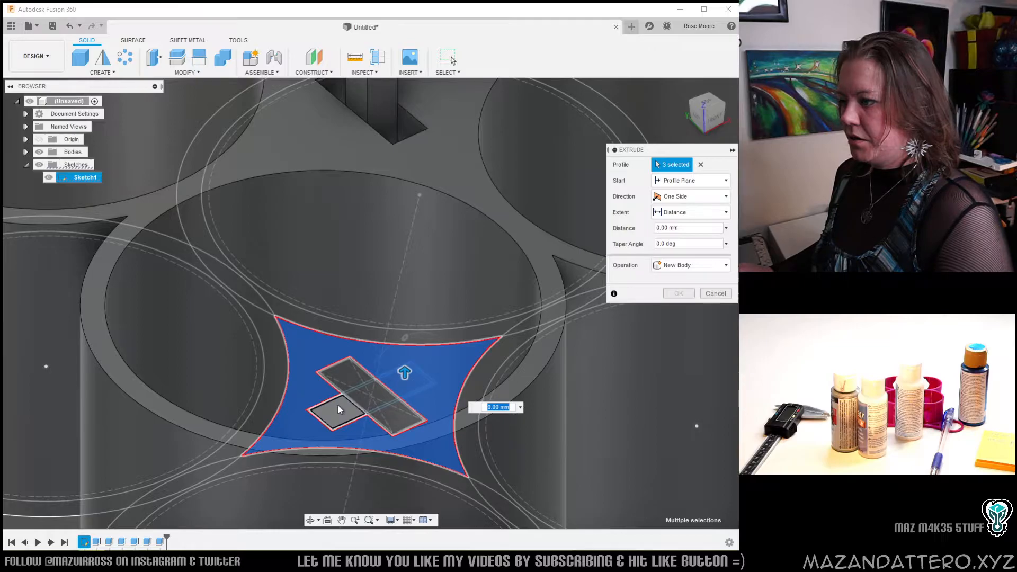
left_click(336, 424)
left_click(340, 431)
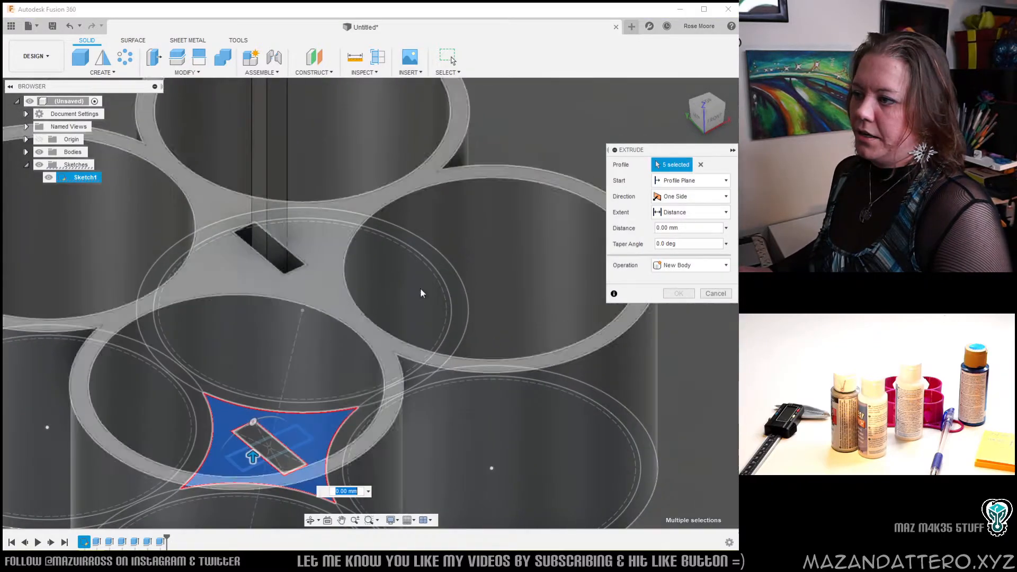
left_click(676, 180)
left_click(680, 220)
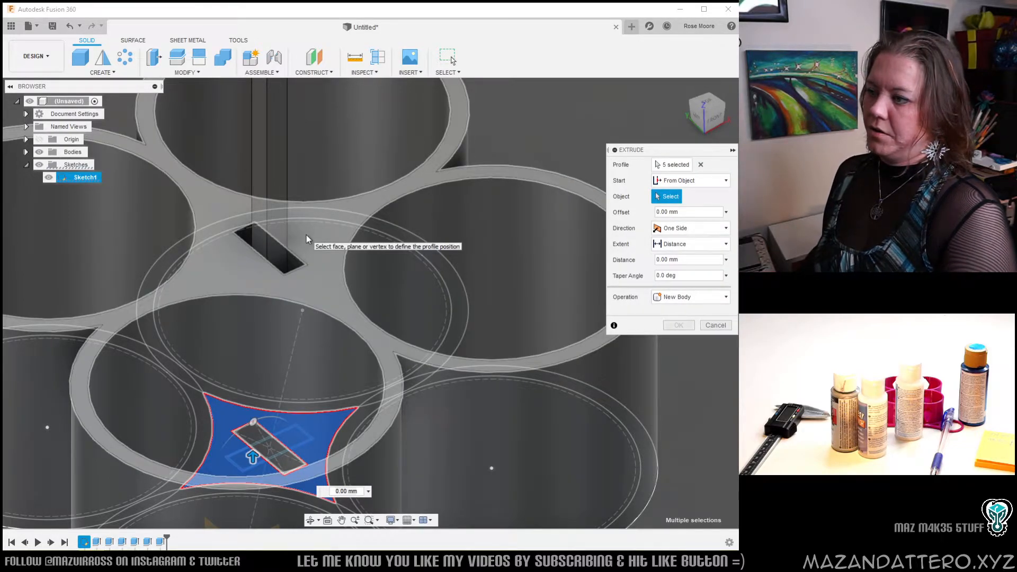
left_click(306, 234)
scroll(381, 231, "down", 2)
middle_click_drag(381, 231, 416, 290)
type("10")
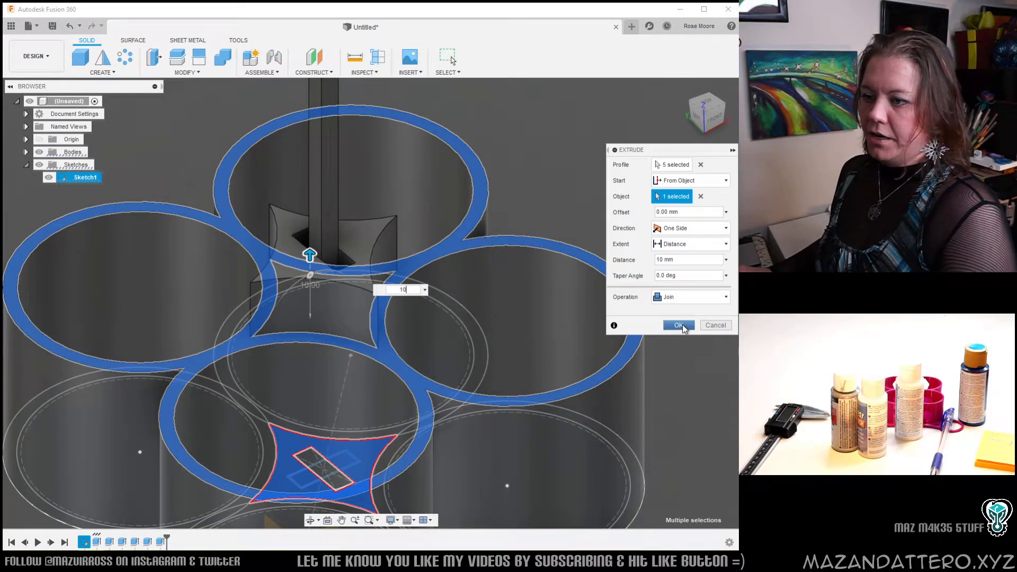
left_click(680, 324)
- Offset the slot's two long inner walls in the raised centre block by -0.5 mm
middle_click_drag(400, 296, 426, 228)
scroll(366, 183, "up", 3)
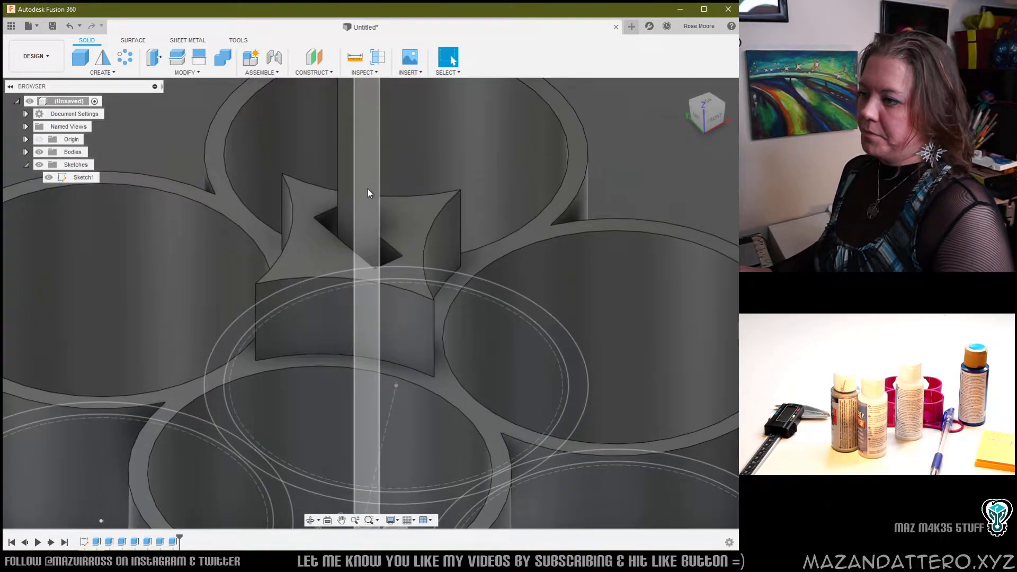
scroll(402, 265, "up", 2)
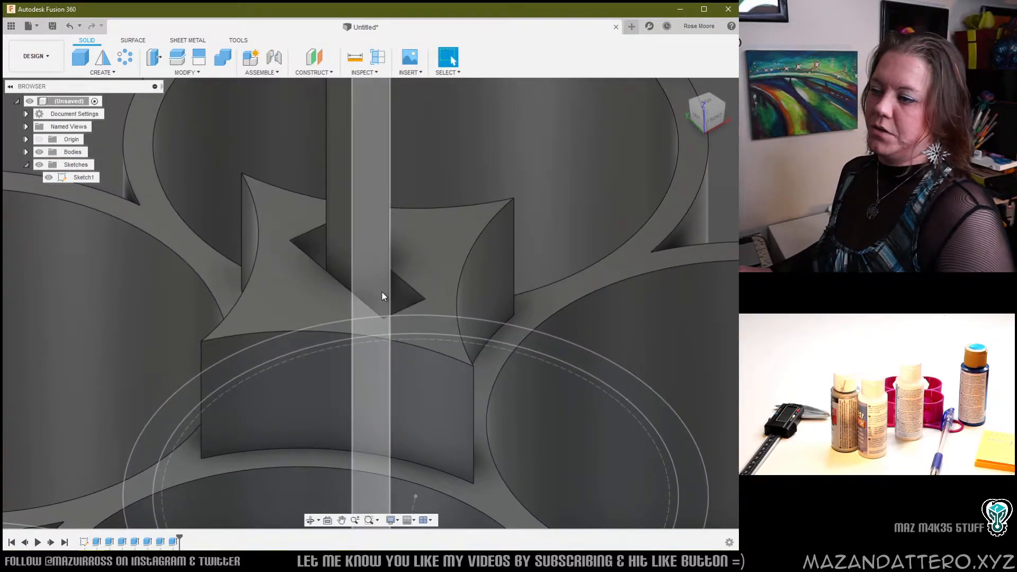
left_click(400, 295)
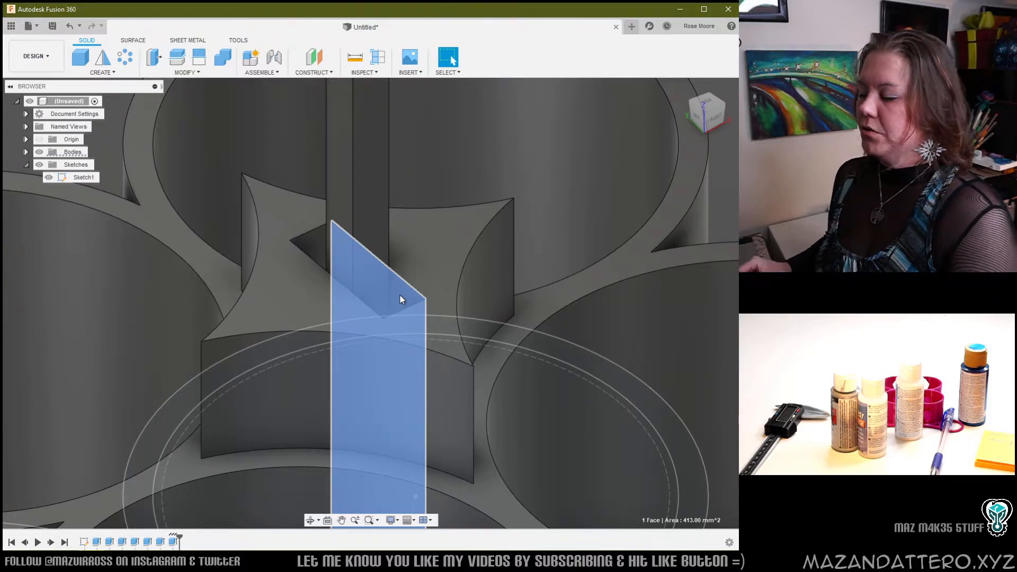
key("q")
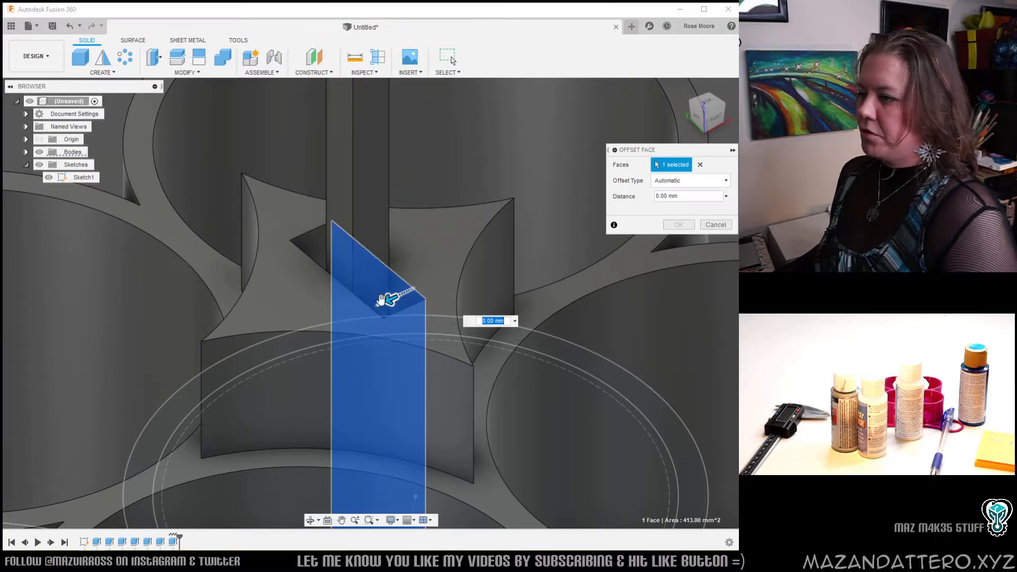
left_click(349, 302)
type("-")
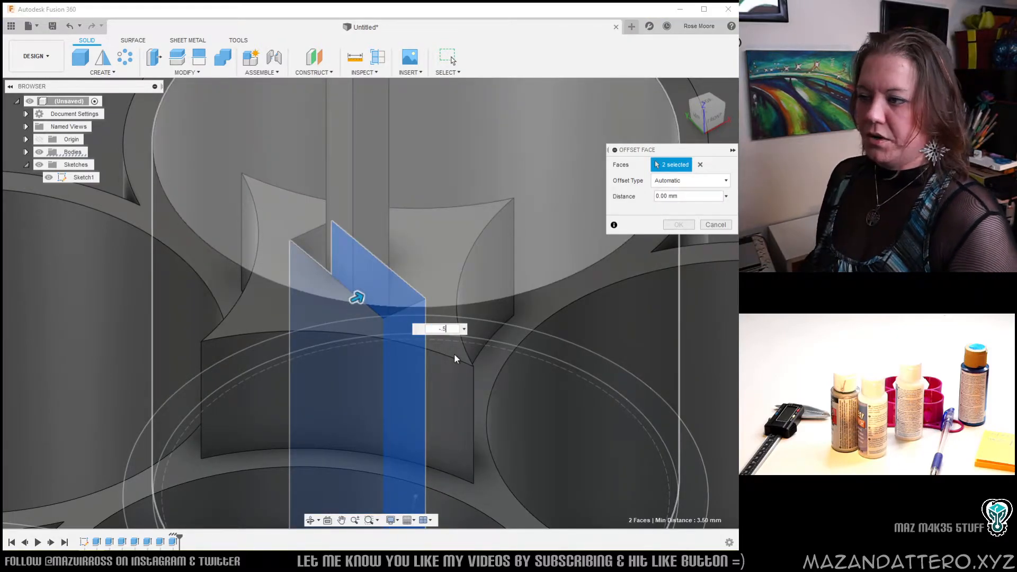
type(".5")
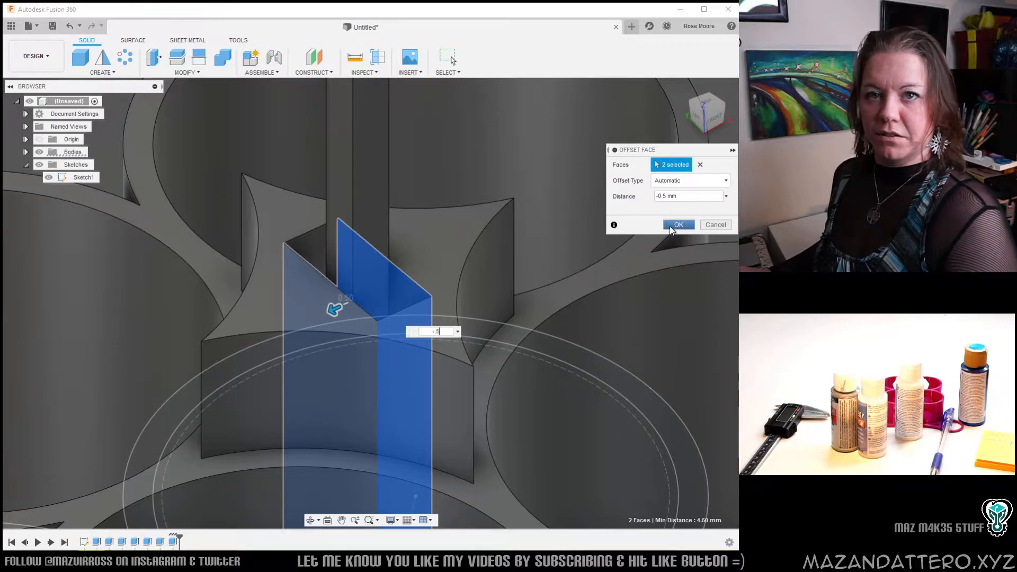
left_click(670, 226)
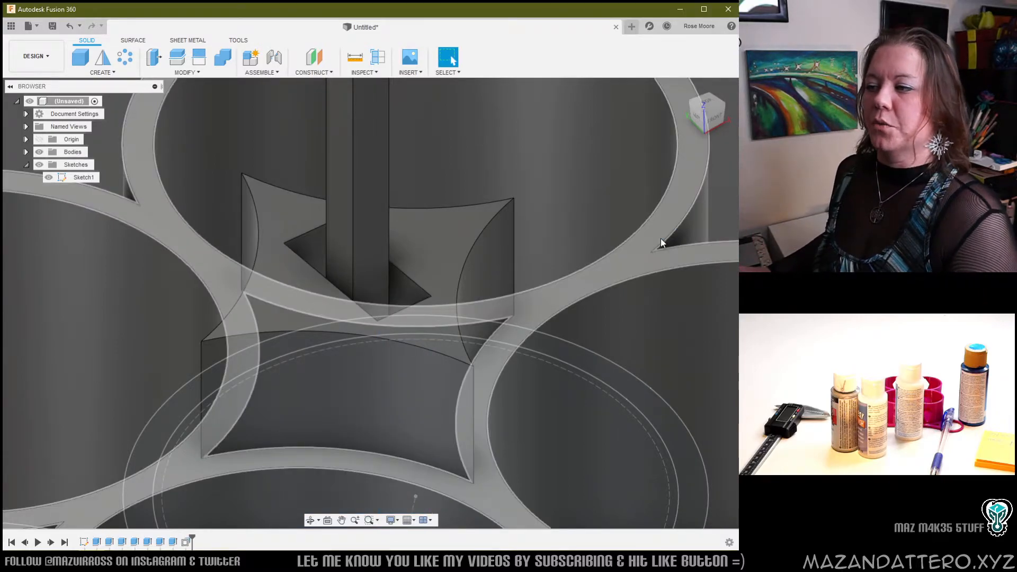
- Draft the raised centre block's four curved side faces by 7 degrees, using the holder's top face as the plane
scroll(547, 285, "down", 4)
middle_click_drag(513, 291, 431, 253)
scroll(431, 253, "up", 2)
scroll(413, 250, "down", 3)
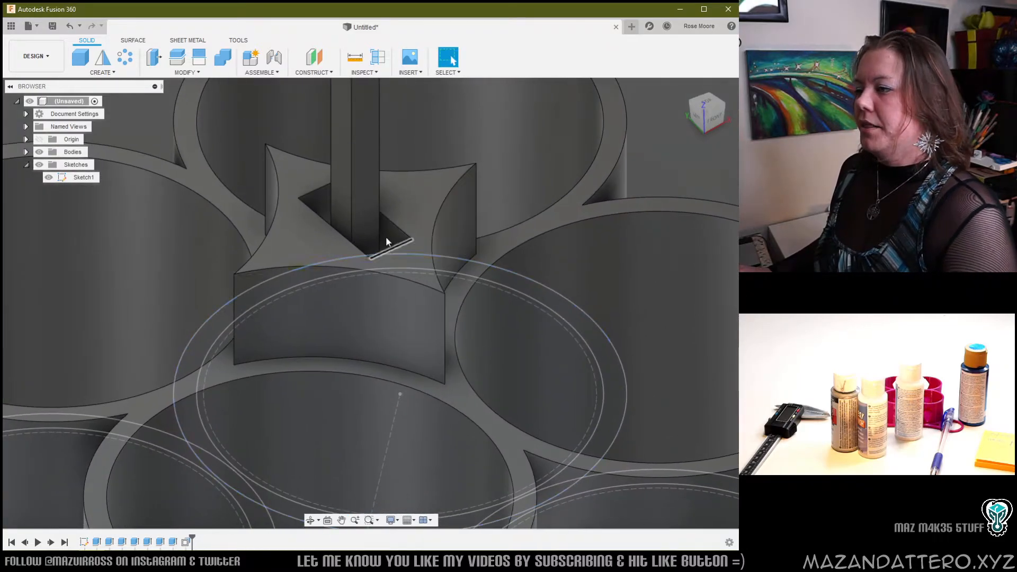
scroll(385, 354, "up", 3)
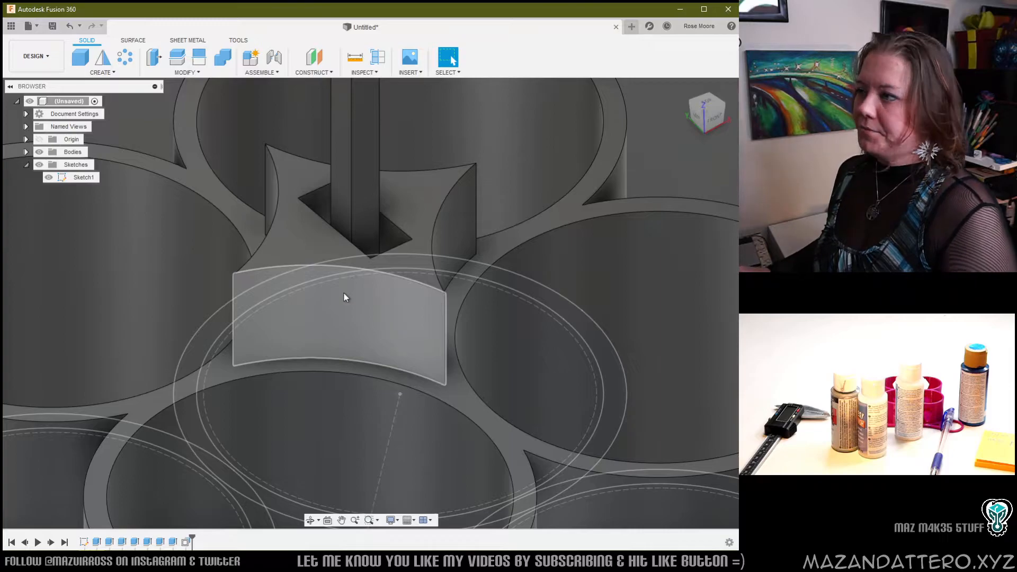
left_click(187, 72)
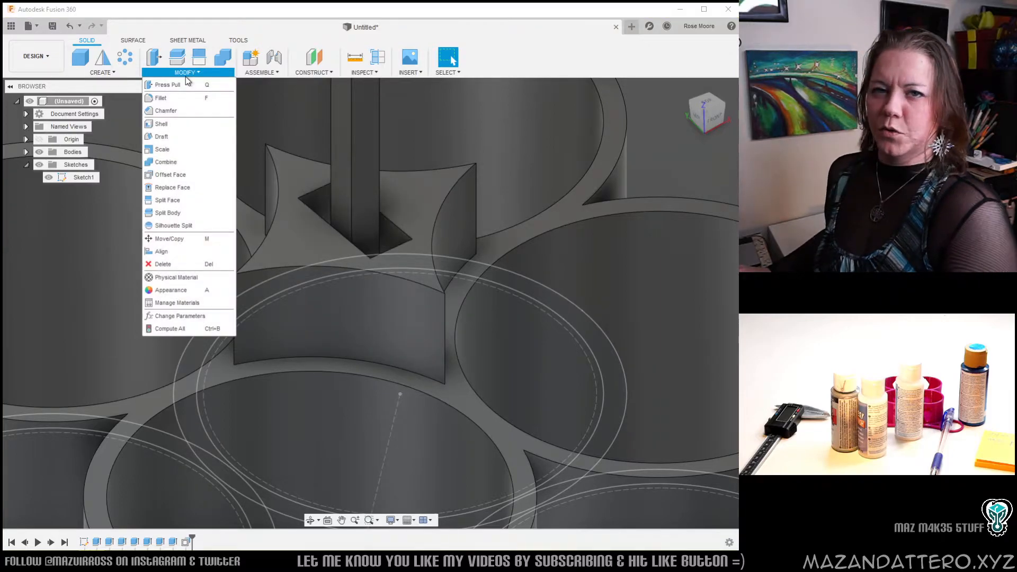
left_click(177, 136)
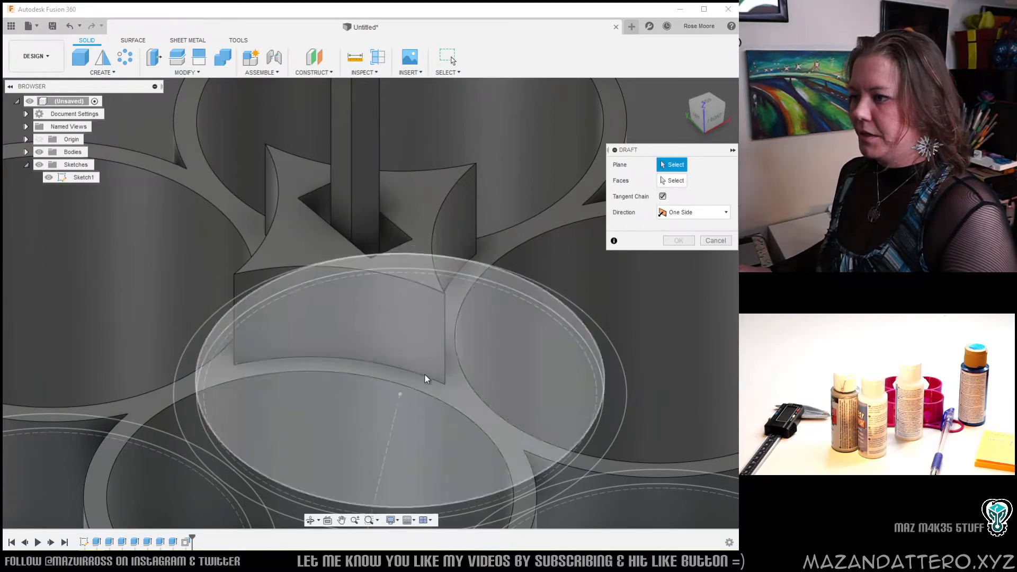
left_click(465, 401)
left_click(395, 311)
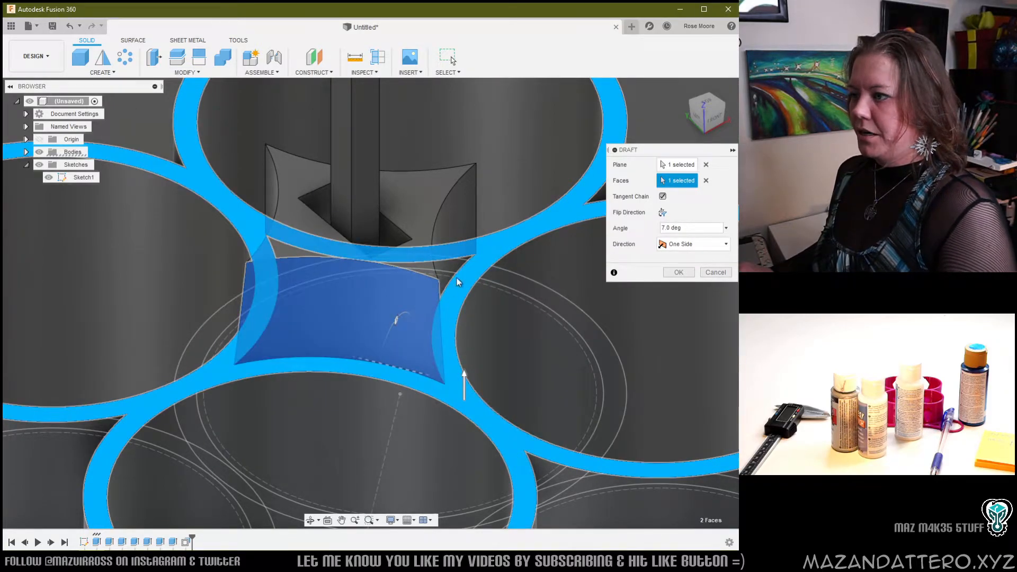
left_click(465, 185)
left_click(294, 230)
left_click(276, 202)
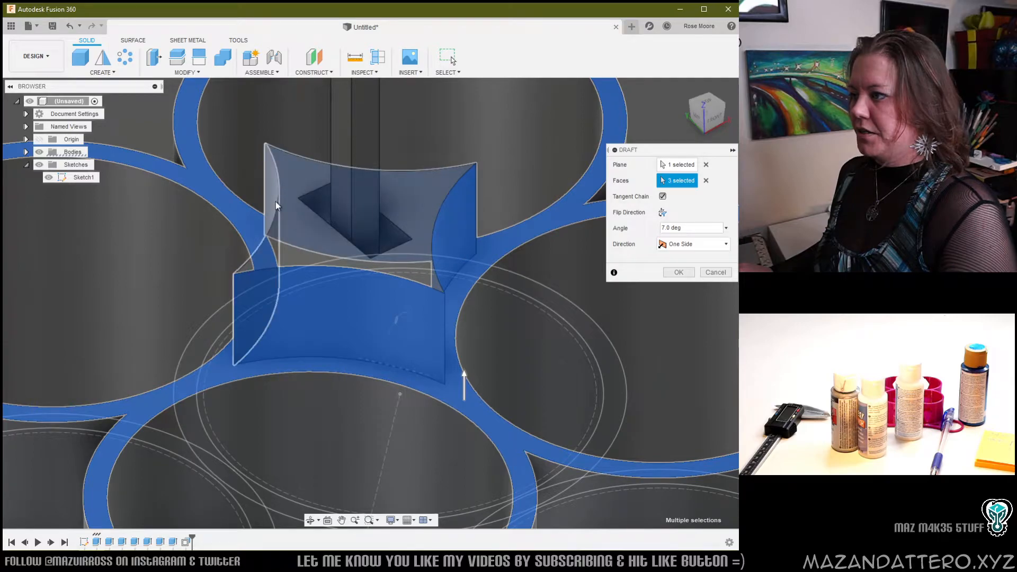
scroll(482, 306, "up", 2)
scroll(482, 301, "up", 2)
middle_click_drag(475, 298, 508, 351, "shift")
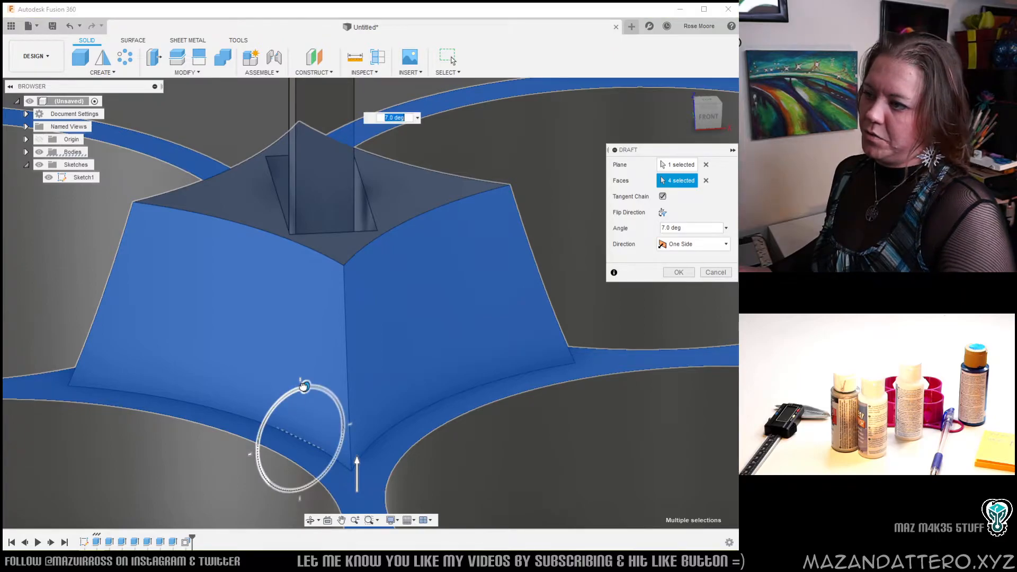
left_click_drag(305, 387, 308, 386)
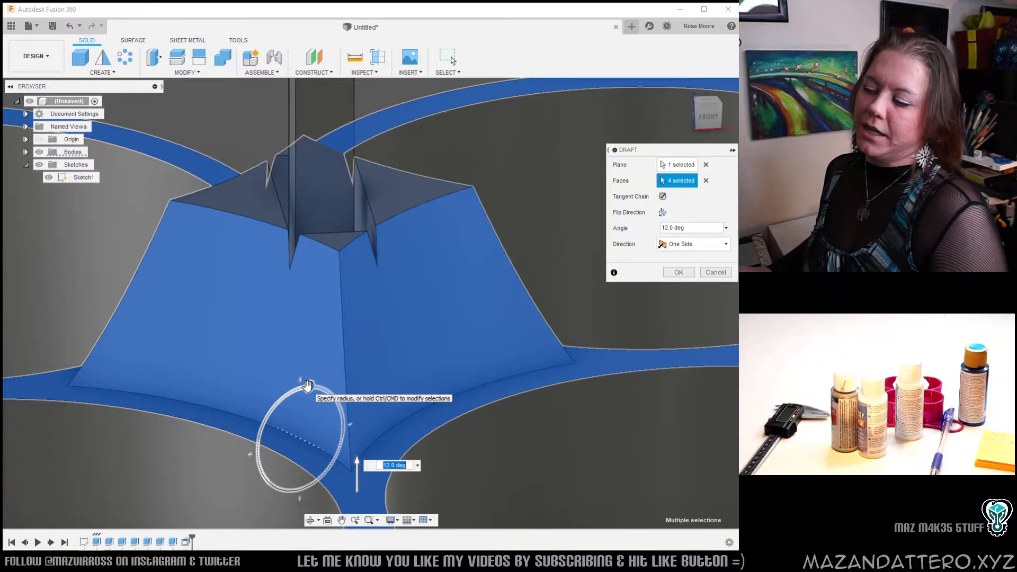
left_click_drag(307, 386, 305, 386)
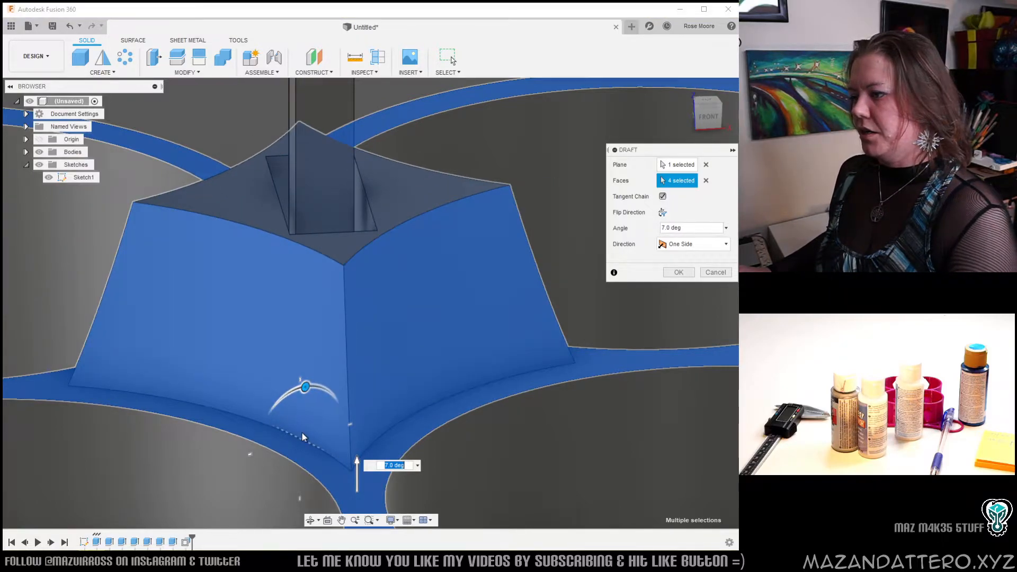
left_click(678, 272)
scroll(606, 346, "down", 10)
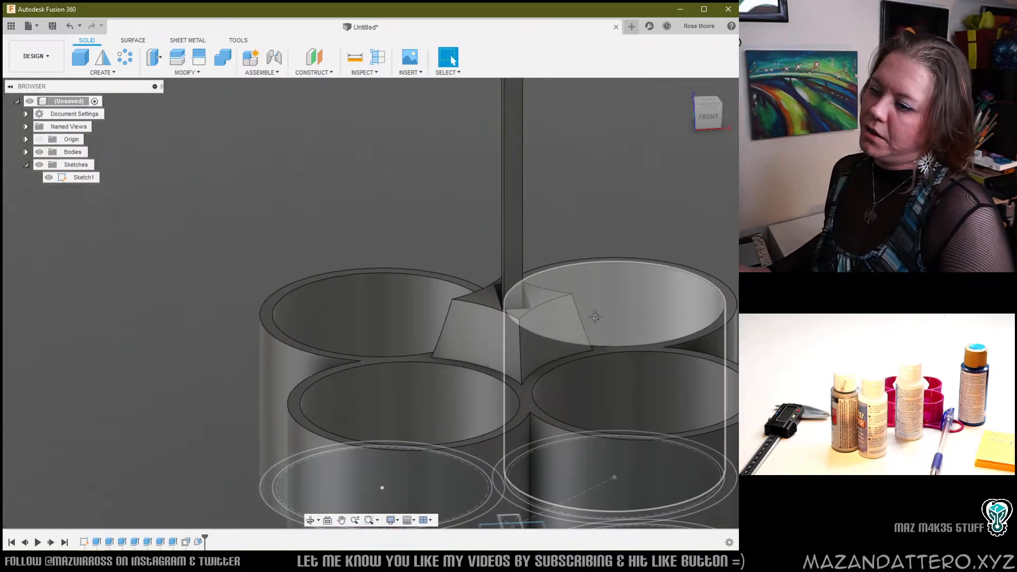
- Hide the four-cup holder body and its sketch, leaving only the crosspiece with the tall post visible
middle_click_drag(415, 211, 479, 207, "shift")
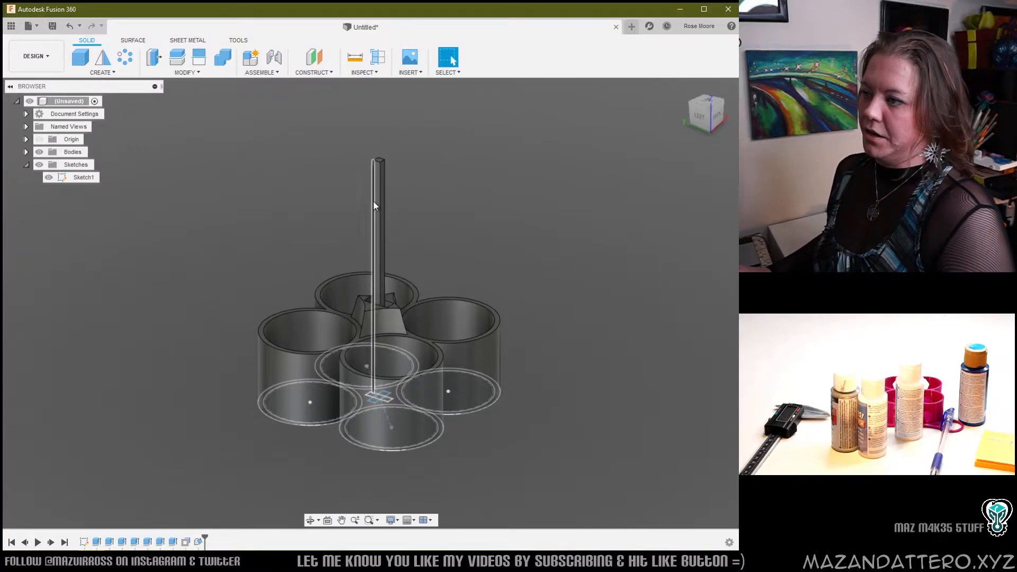
left_click(26, 152)
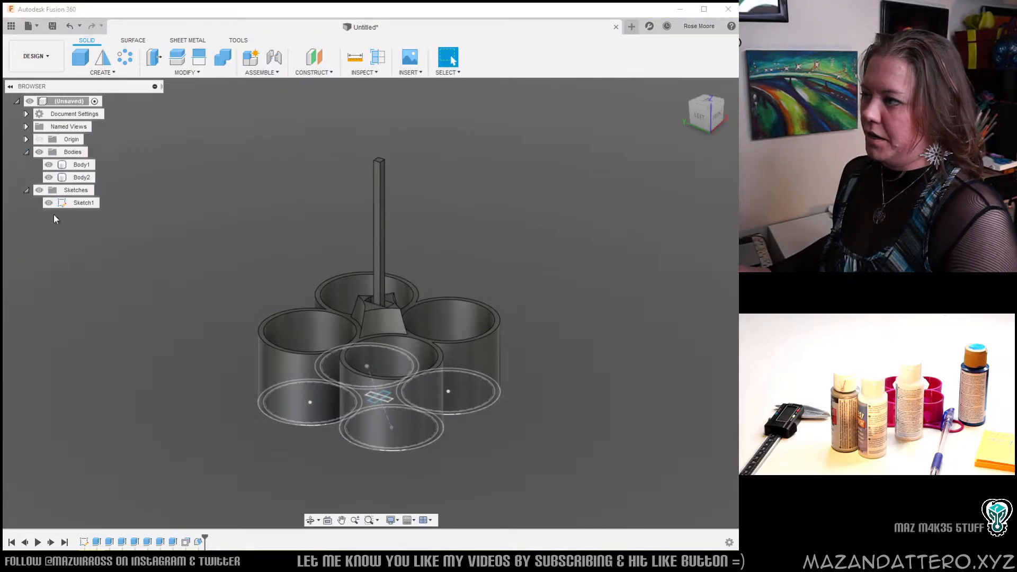
left_click(49, 165)
middle_click_drag(383, 315, 233, 242, "shift")
left_click(48, 202)
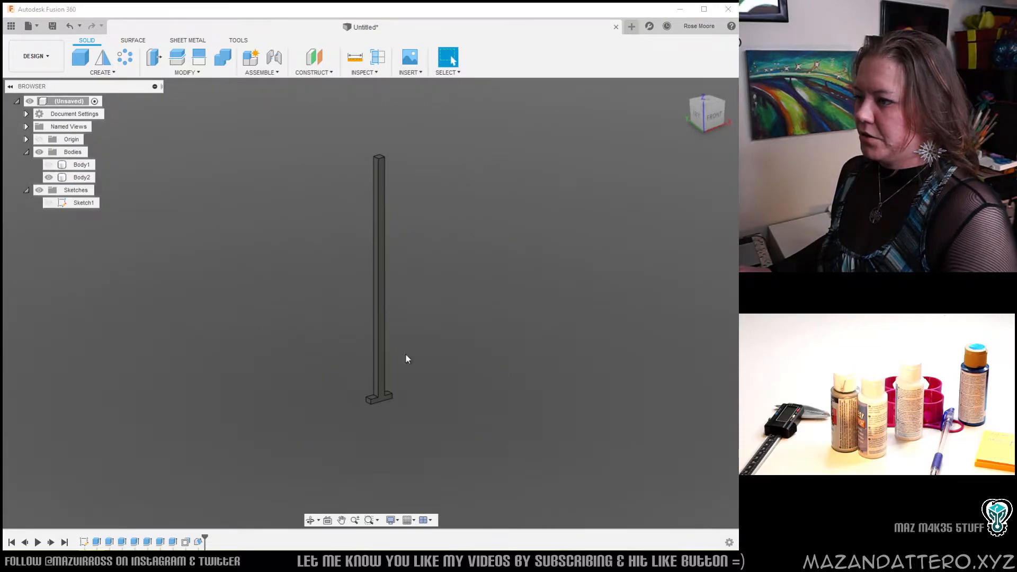
- Create a new sketch on the front face of the tall post
middle_click_drag(367, 212, 401, 245)
left_click(421, 243)
scroll(417, 243, "up", 2)
right_click(419, 247)
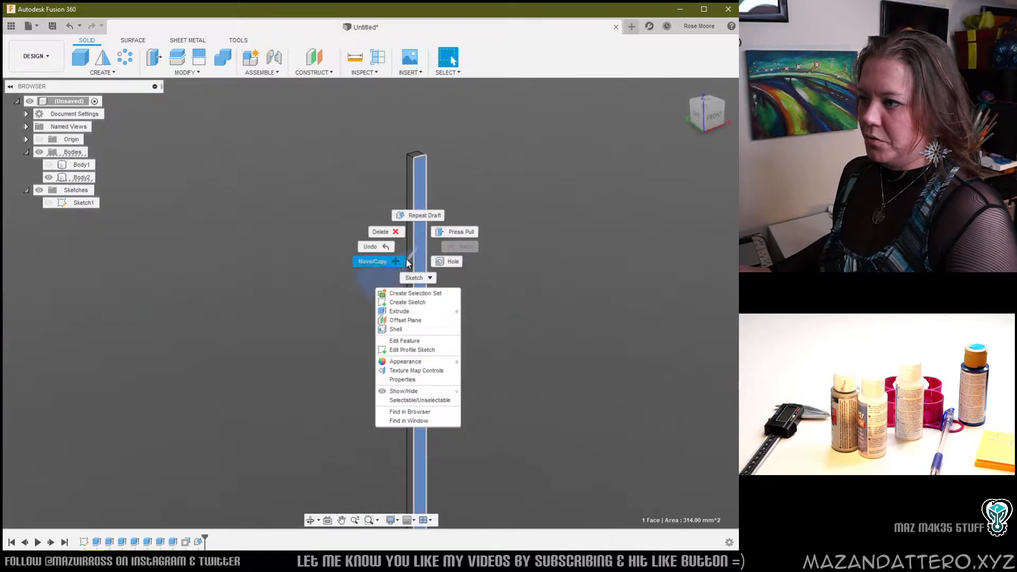
left_click(407, 301)
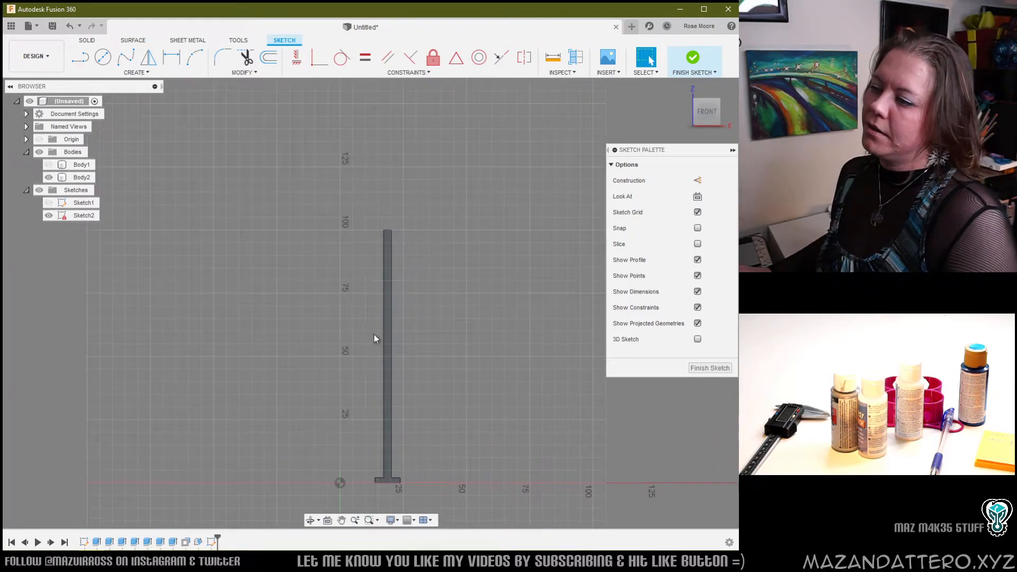
- Draw a two-point circle 20 mm in diameter, standing upright on the midpoint of the post's top edge
scroll(405, 228, "up", 3)
middle_click_drag(379, 193, 353, 302)
scroll(354, 303, "up", 3)
middle_click_drag(389, 264, 390, 339)
left_click(134, 68)
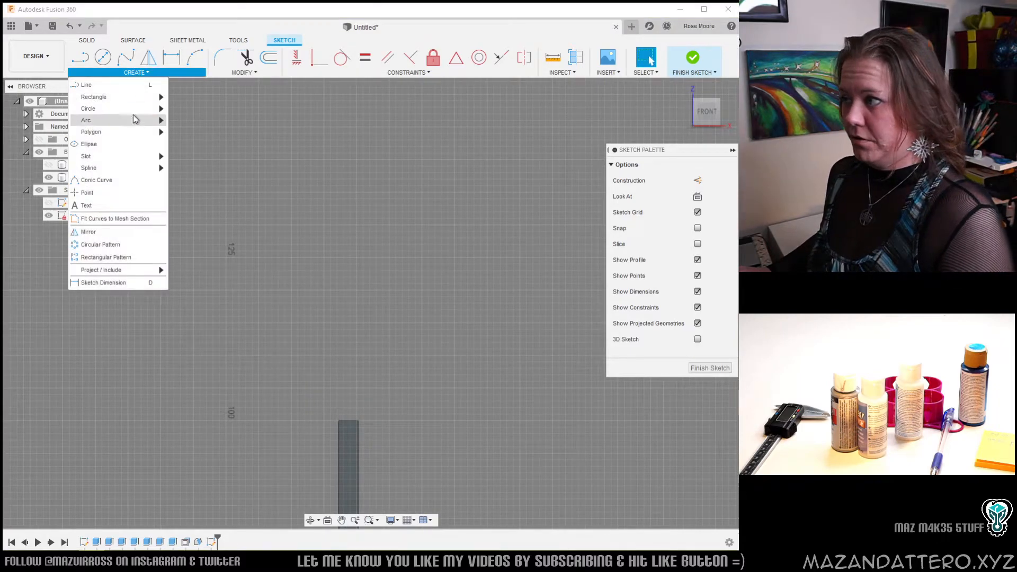
mouse_move(119, 108)
left_click(196, 111)
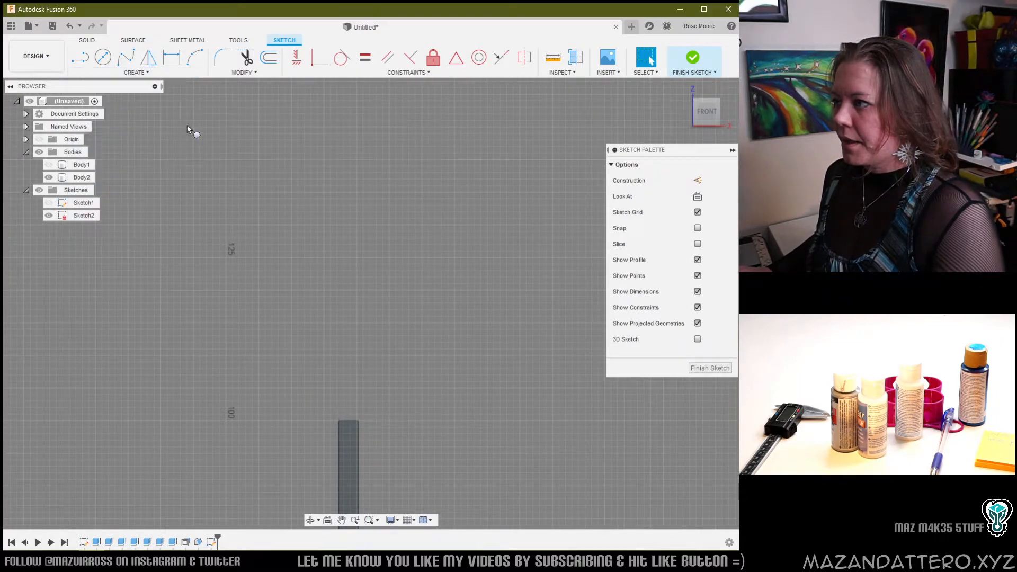
left_click(347, 422)
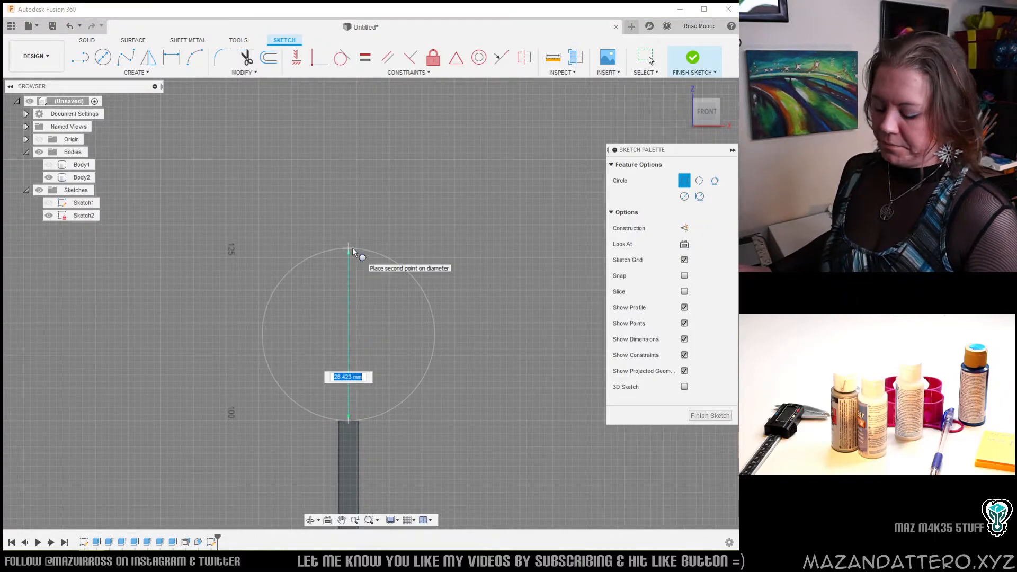
type("20")
key("Tab")
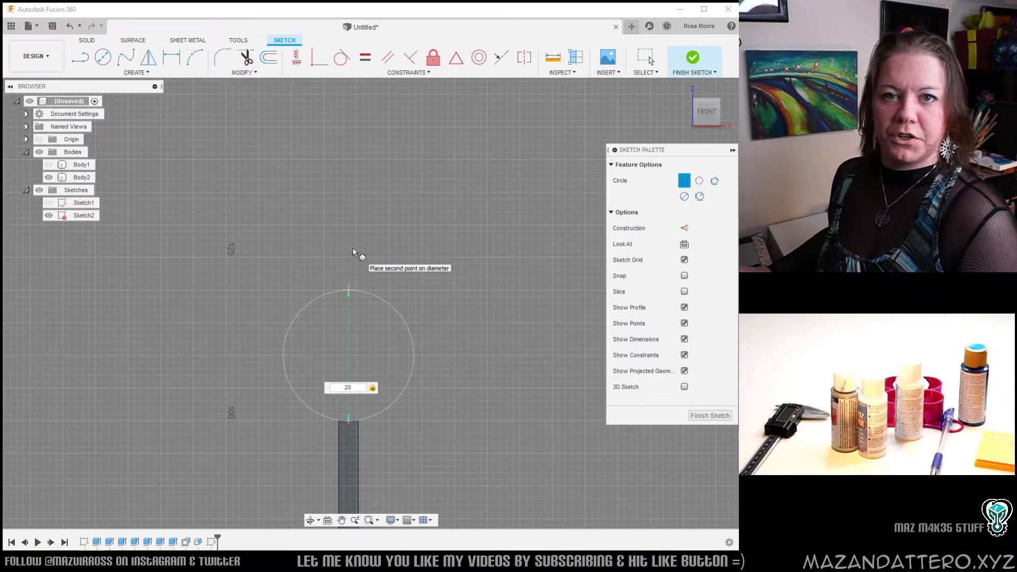
key("Return")
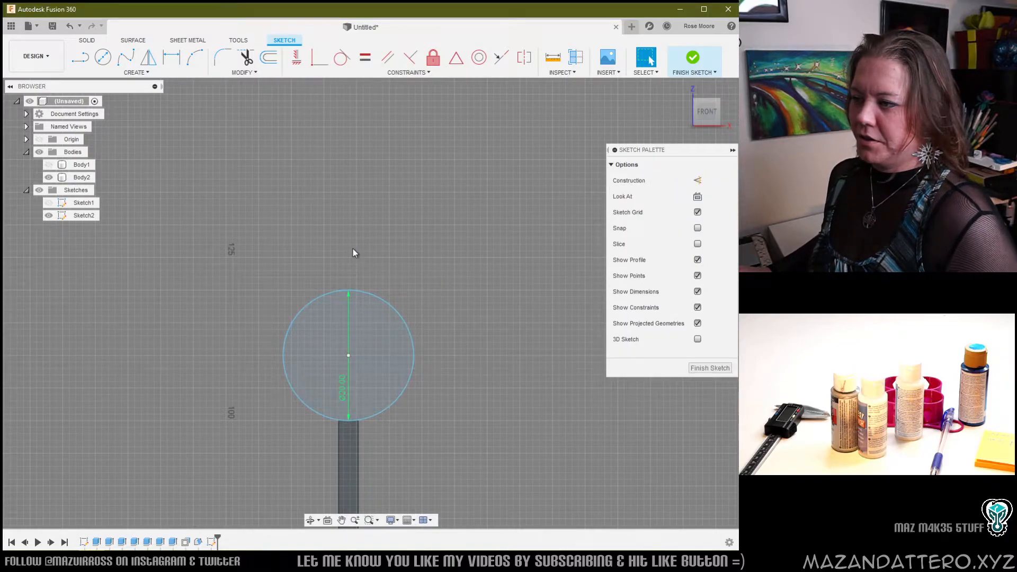
- Offset the 20 mm circle outward by 2 mm to outline a ring on top of the post
scroll(363, 398, "up", 3)
middle_click_drag(363, 399, 386, 344)
middle_click_drag(508, 321, 505, 327)
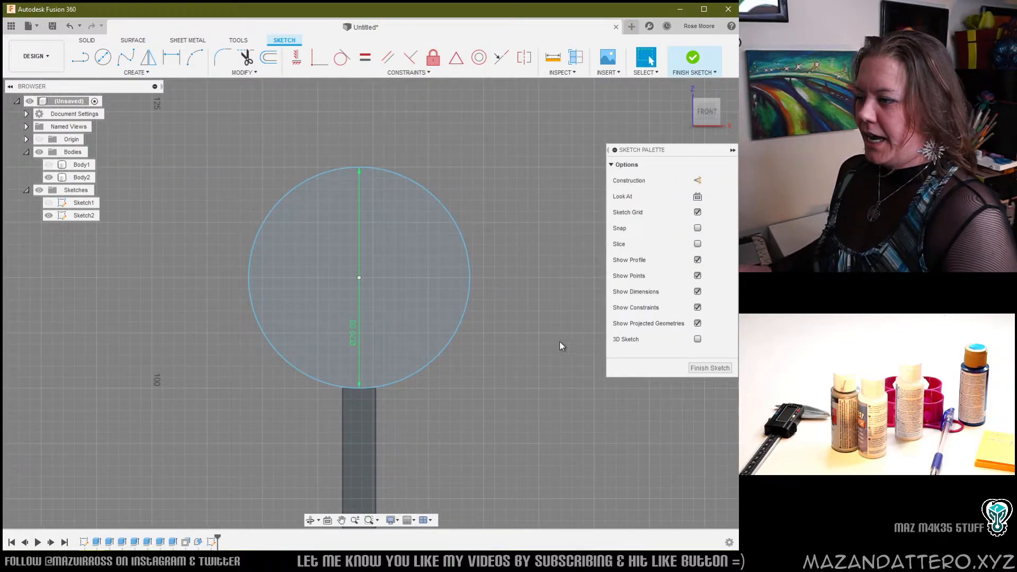
key("o")
left_click(449, 345)
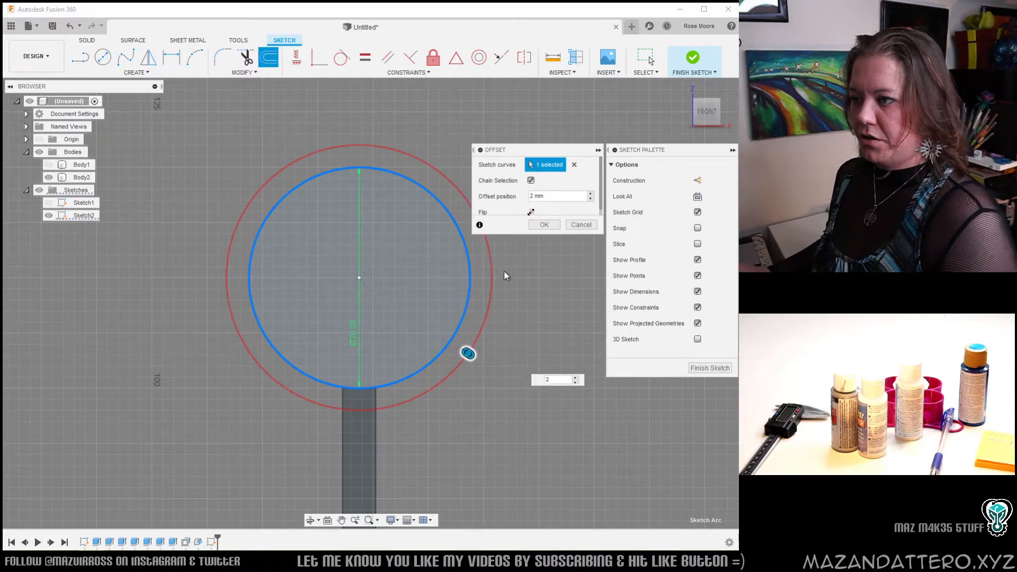
left_click(544, 225)
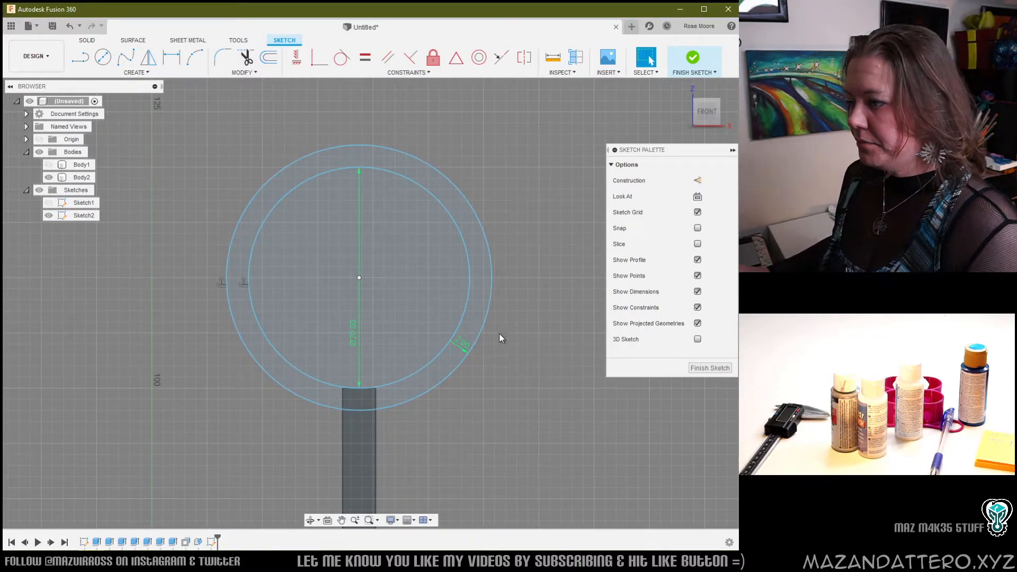
- Extrude the ring profile between the two circles -3 mm, joined to the post
left_click(476, 315)
scroll(475, 315, "down", 3)
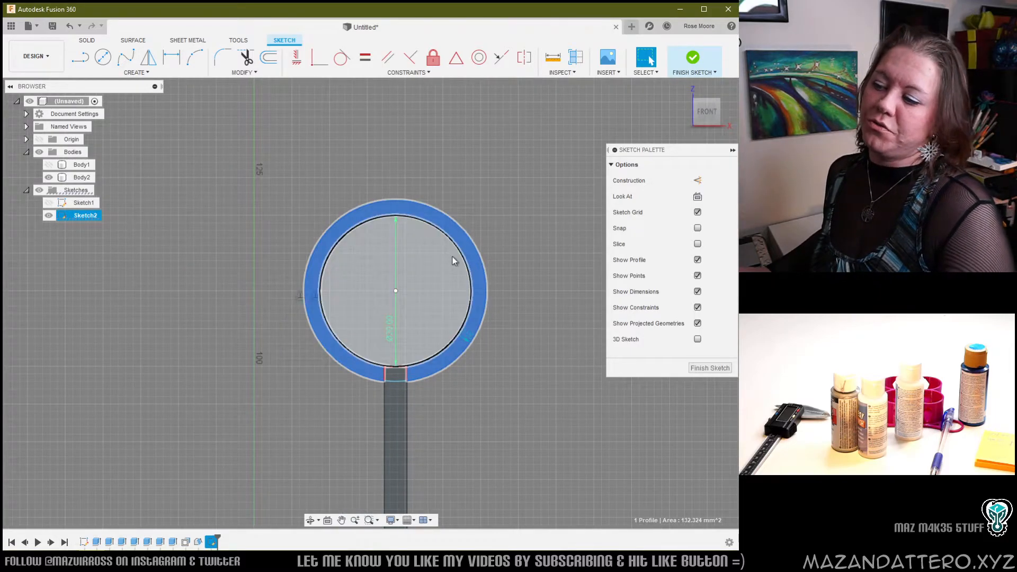
middle_click_drag(476, 315, 483, 269, "shift")
key("e")
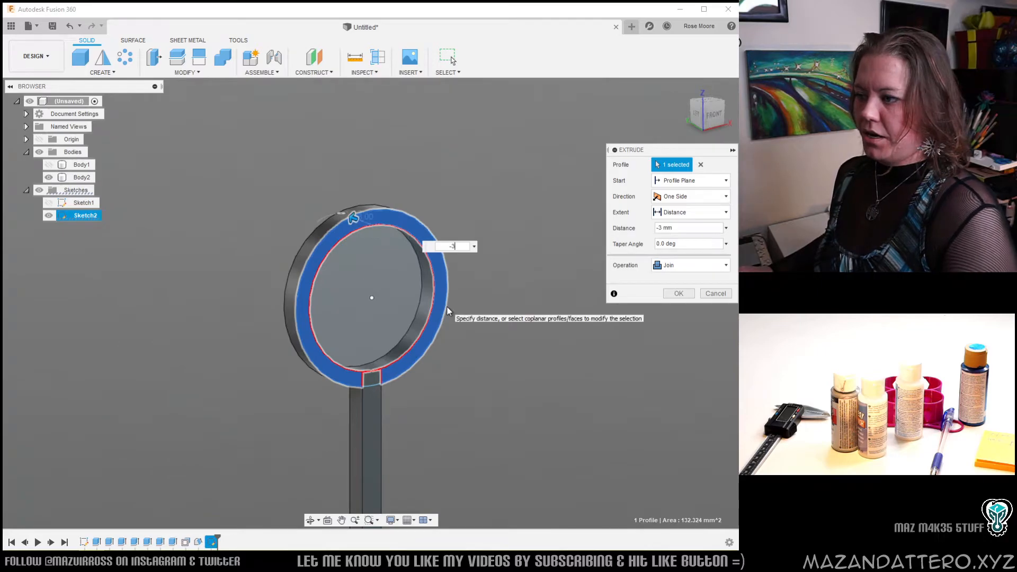
left_click(678, 293)
- Fillet the two edges where the ring meets the post with a 62 mm radius
middle_click_drag(427, 402, 459, 293)
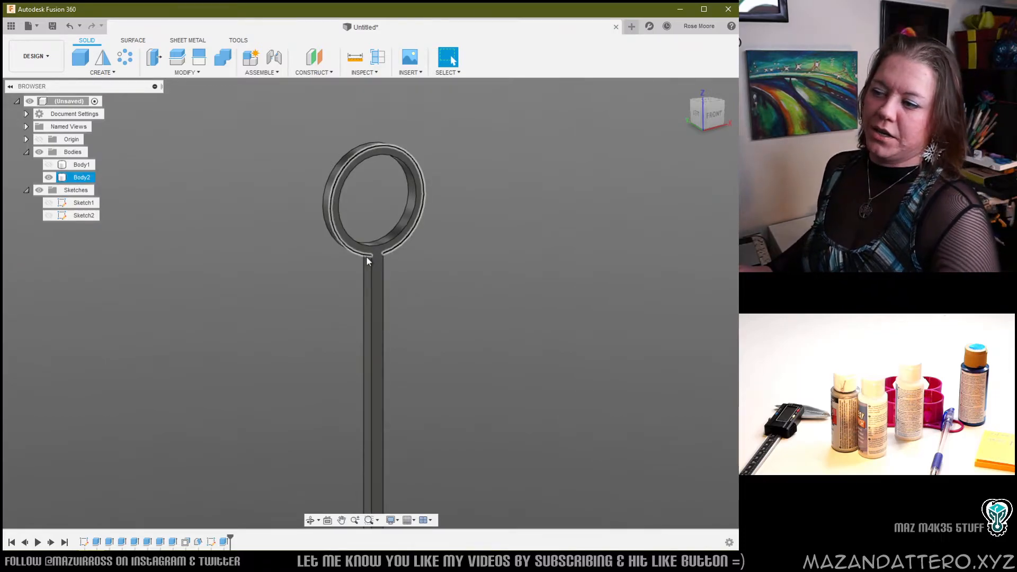
scroll(368, 262, "up", 7)
middle_click_drag(379, 235, 449, 236, "shift")
key("f")
left_click(409, 229)
left_click_drag(415, 237, 459, 307)
left_click(704, 109)
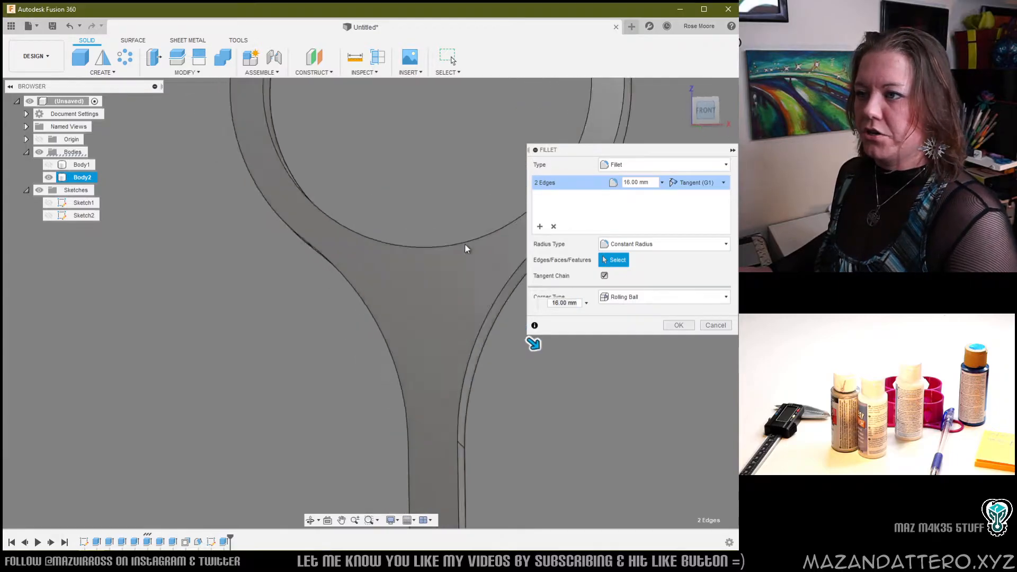
left_click_drag(412, 315, 486, 372)
mouse_move(534, 392)
left_mouse_down()
mouse_move(543, 403)
mouse_move(532, 396)
left_mouse_up()
scroll(529, 394, "down", 3)
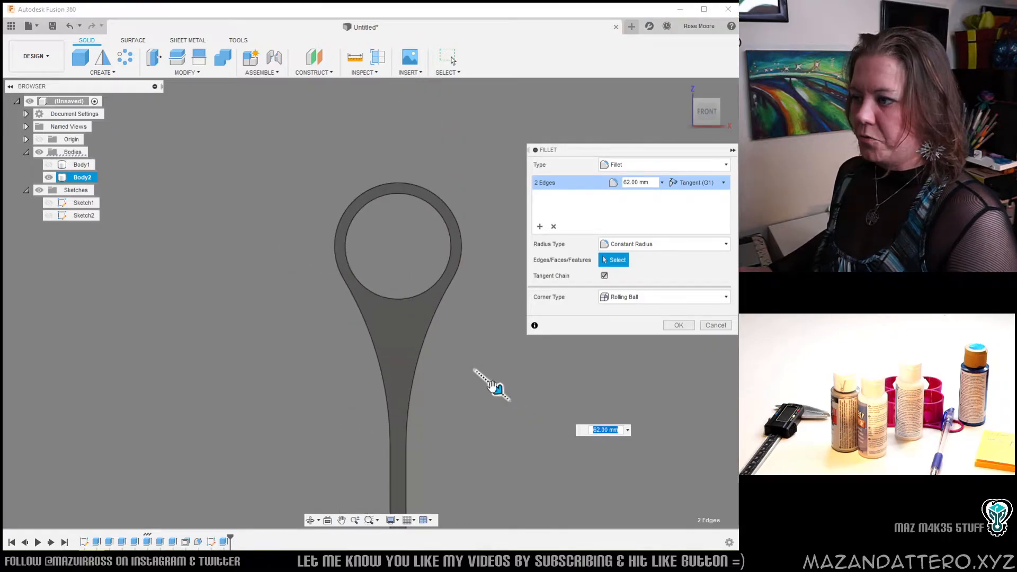
left_click(678, 325)
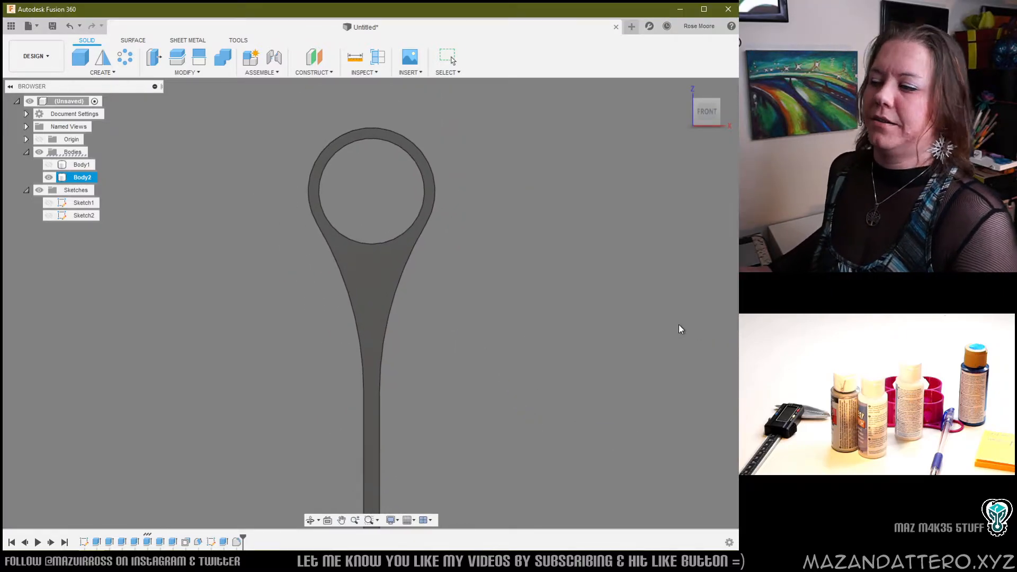
- Create a sketch on the handle's front face and offset the ring's inner circle outward by 3 mm
left_click(364, 279)
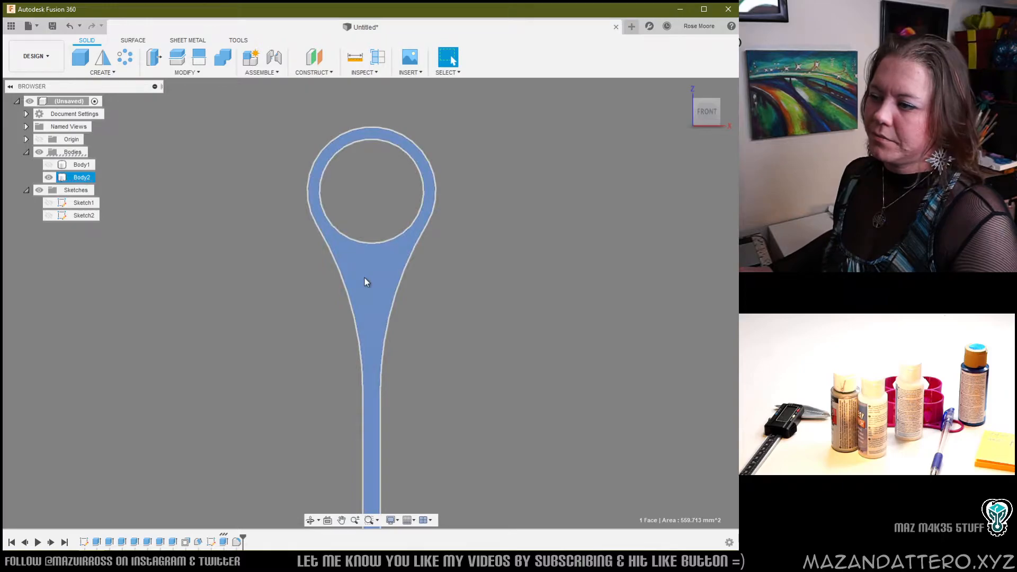
right_click(377, 266)
left_click(364, 322)
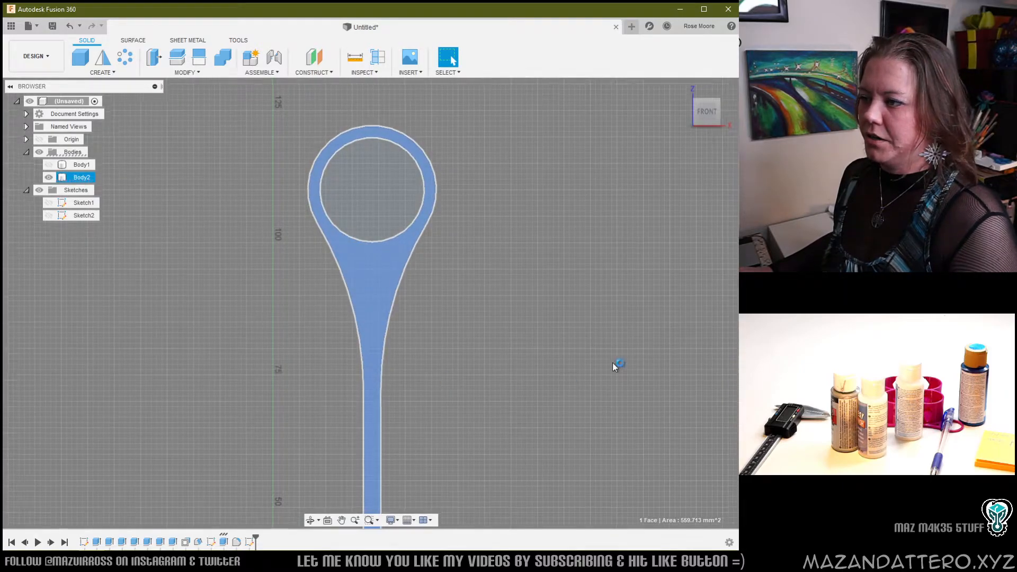
scroll(366, 228, "up", 5)
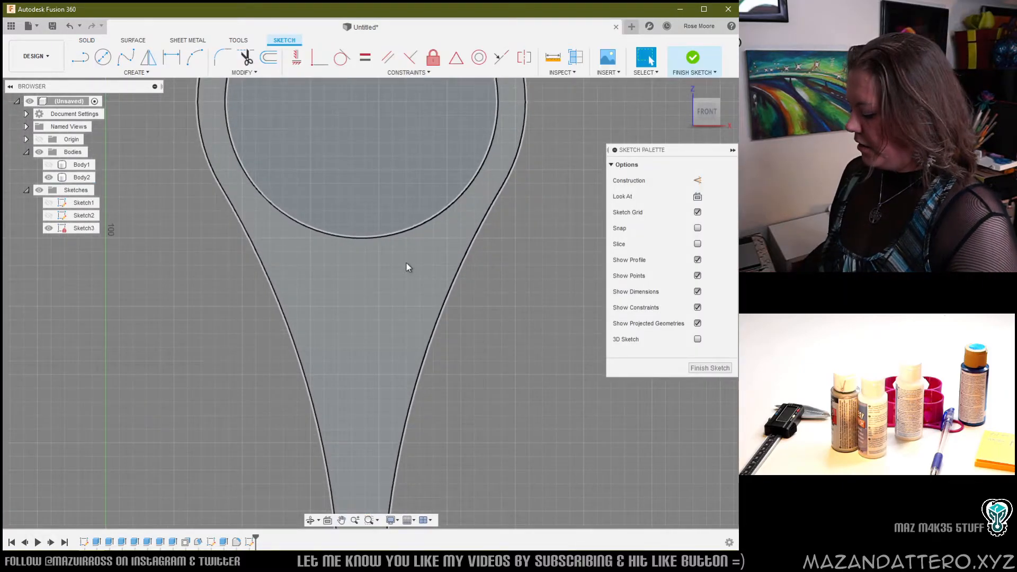
key("o")
left_click(421, 225)
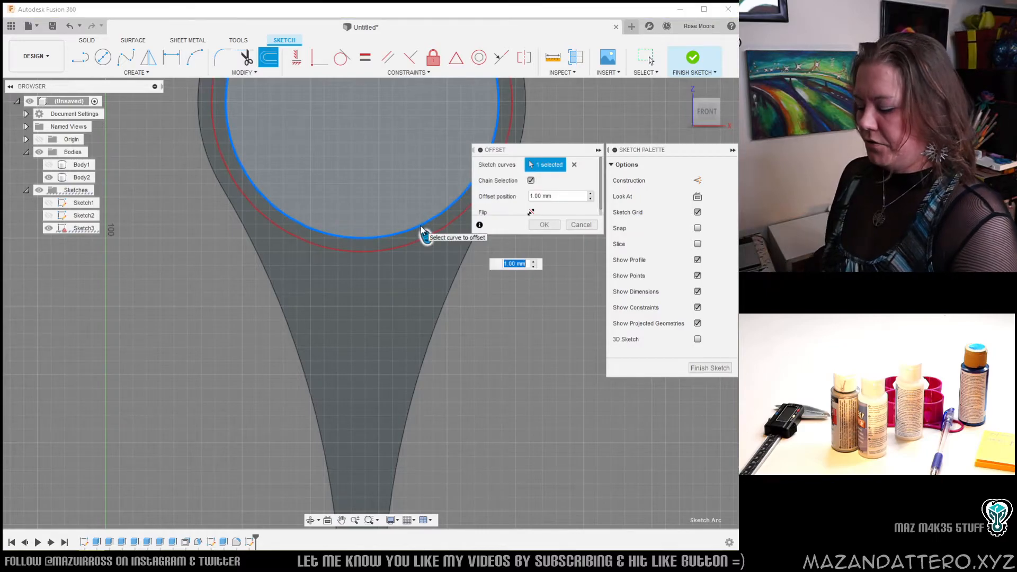
type("3")
key("Return")
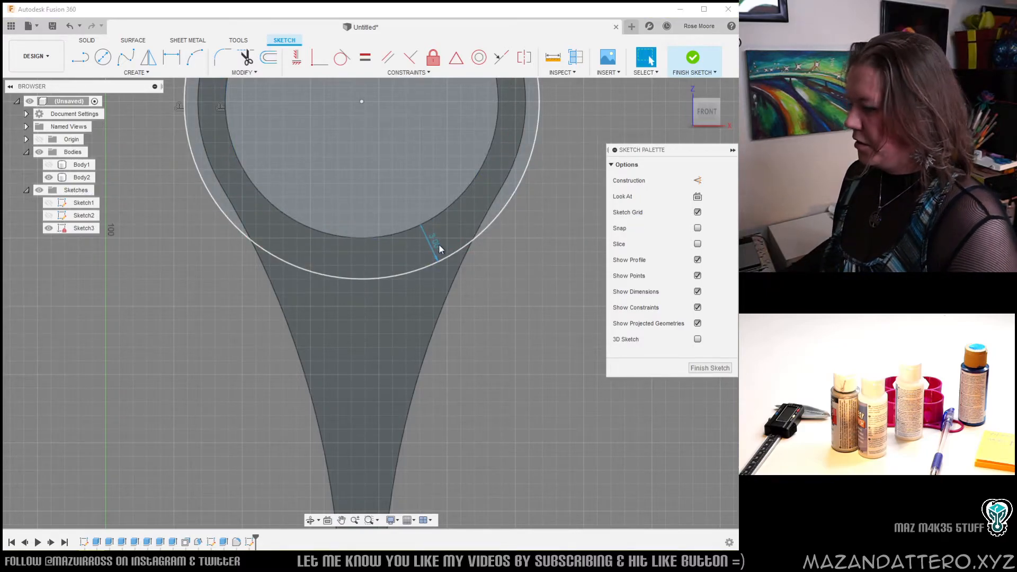
- Offset the handle's outer outline inward by 3 mm in the sketch
key("o")
left_click(444, 297)
type("3")
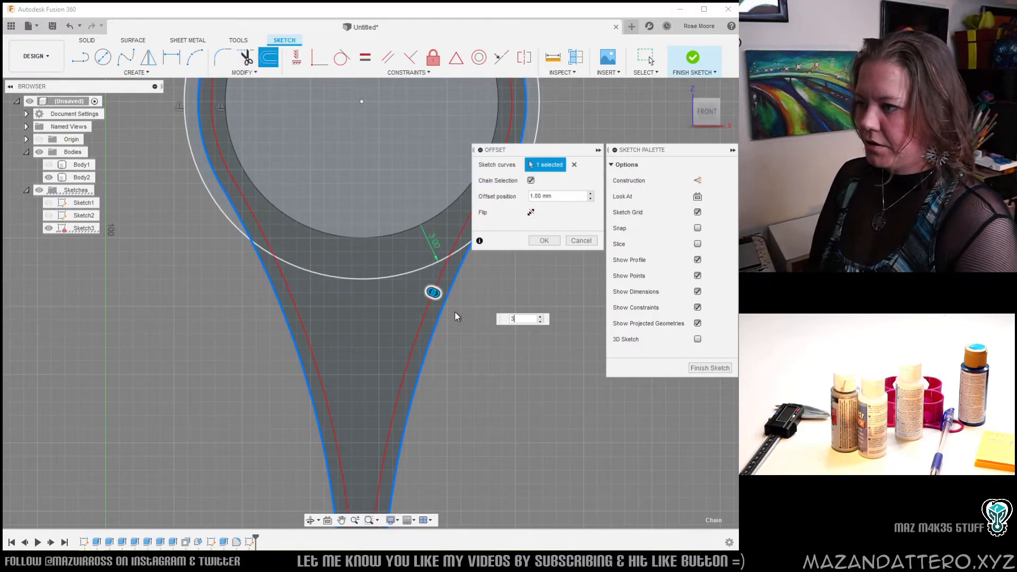
key("Return")
scroll(424, 312, "down", 3)
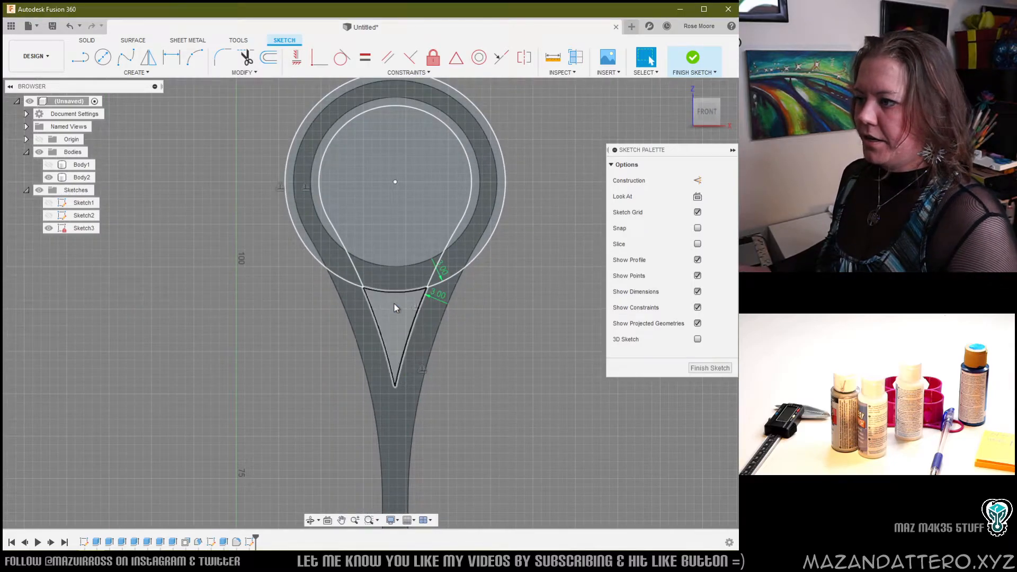
- Extrude the triangular profile below the ring -13 mm as a cut through the handle
left_click(394, 304)
middle_click_drag(403, 287, 443, 264, "shift")
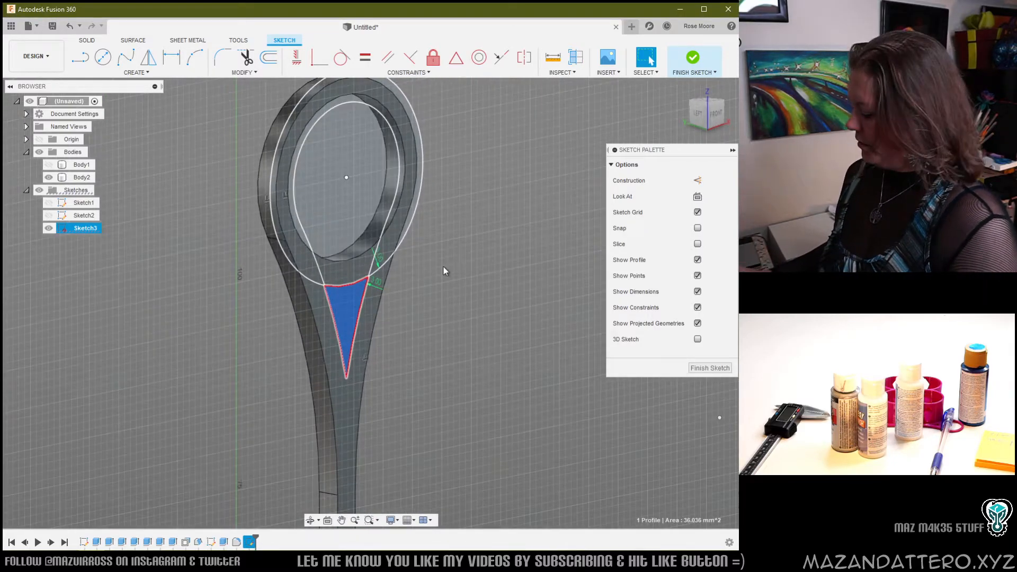
key("e")
left_click_drag(355, 330, 265, 314)
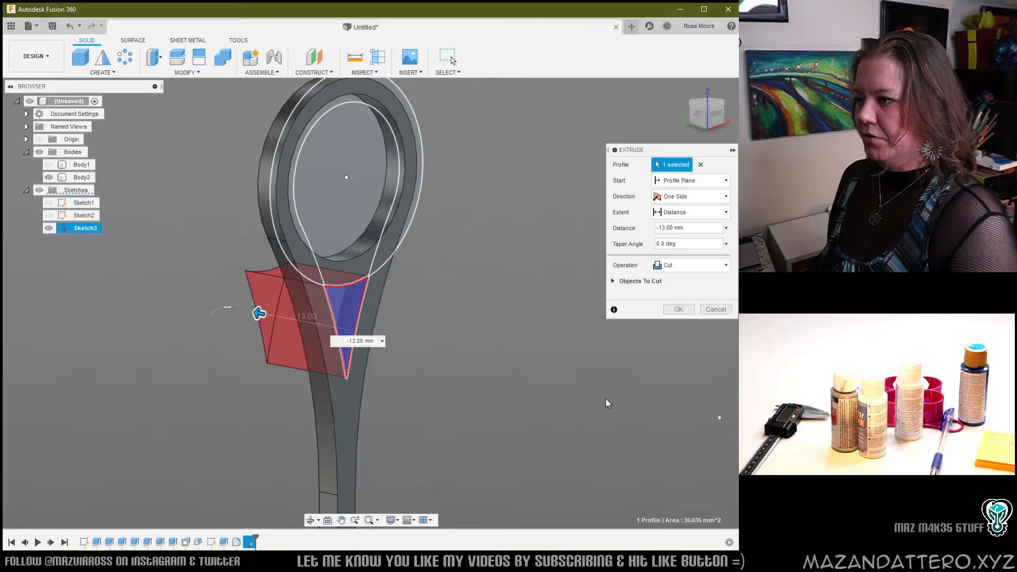
left_click(678, 310)
scroll(593, 392, "down", 3)
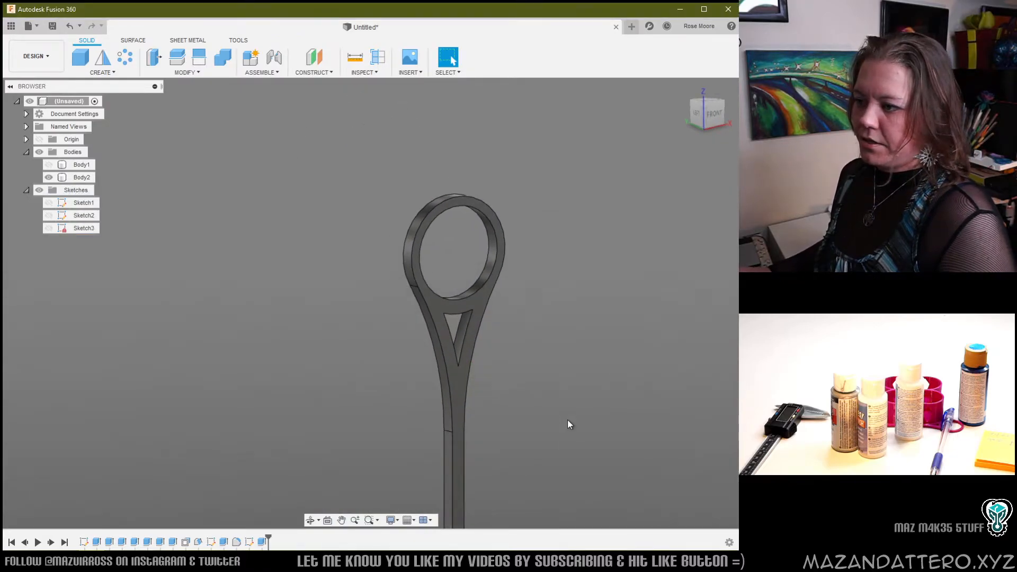
- Show the hidden four-cup body, Body1, together with the crosspiece and its ring handle
middle_click_drag(567, 427, 471, 271)
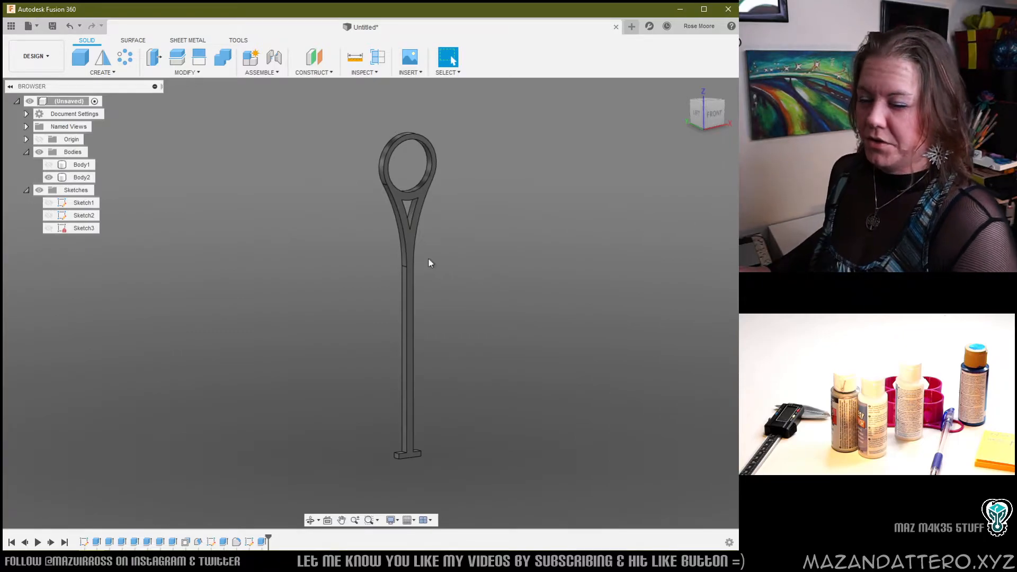
middle_click_drag(259, 246, 249, 242)
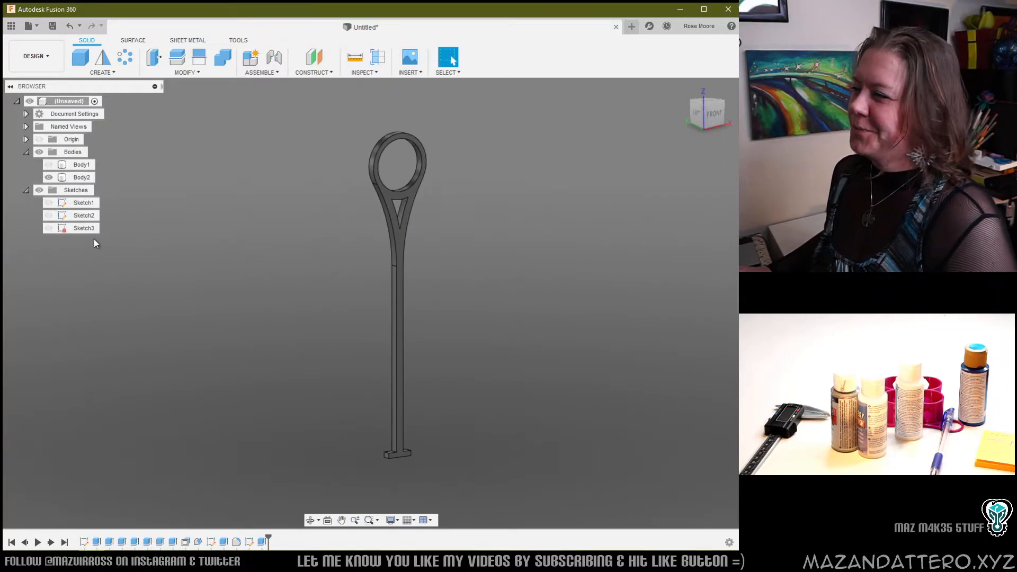
left_click(48, 165)
middle_click_drag(545, 343, 507, 267, "shift")
key("Escape")
left_click(497, 392)
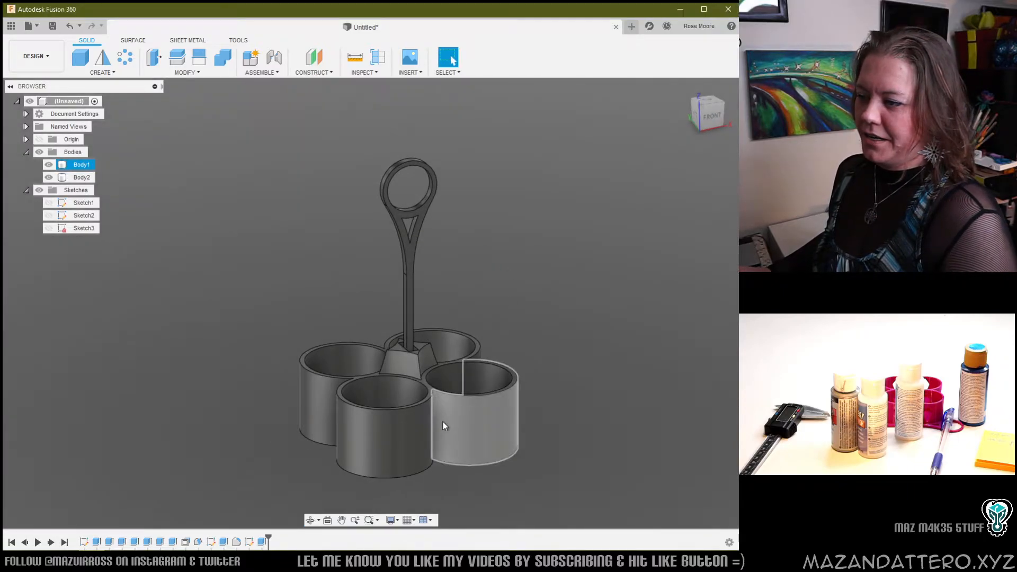
- Fillet the four outer vertical edges where neighbouring cups meet with a 3 mm radius
scroll(443, 418, "up", 5)
middle_click_drag(417, 434, 380, 287, "shift")
left_click(416, 422)
key("f")
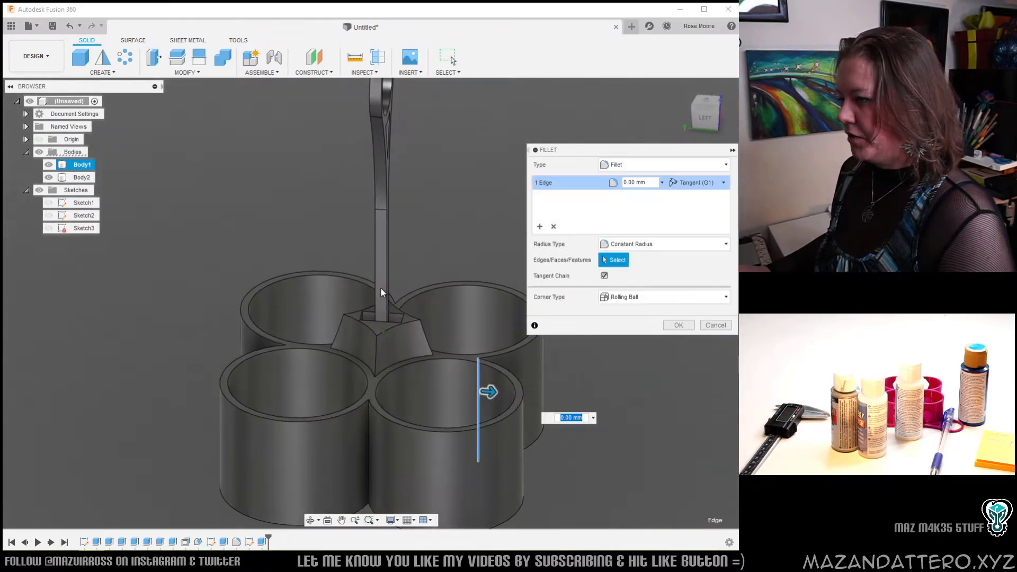
left_click(368, 431)
left_click(284, 367)
middle_click_drag(284, 367, 404, 325, "shift")
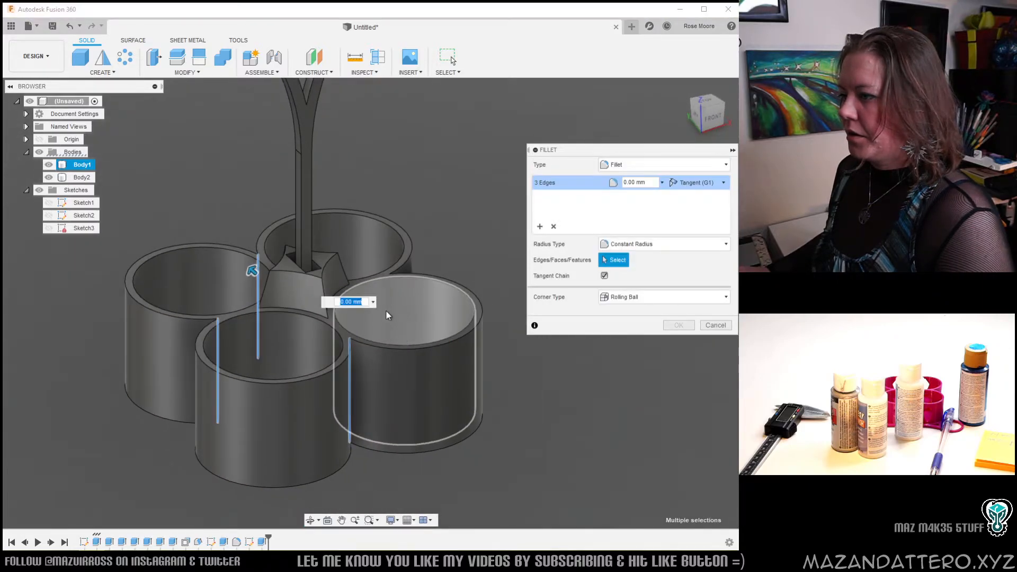
left_click(390, 313)
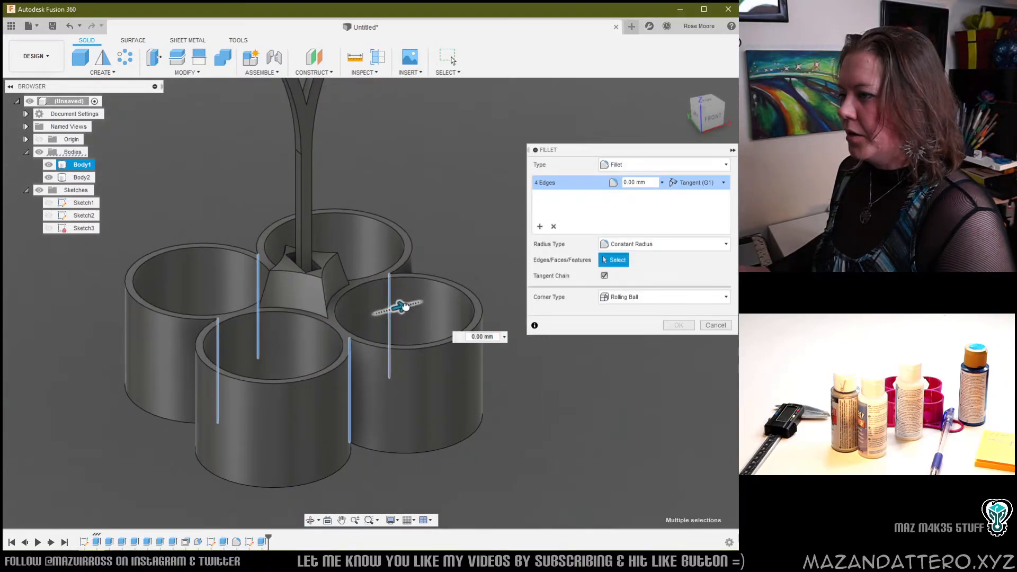
type("2.5")
key("Return")
scroll(410, 307, "up", 2)
left_click_drag(415, 310, 424, 307)
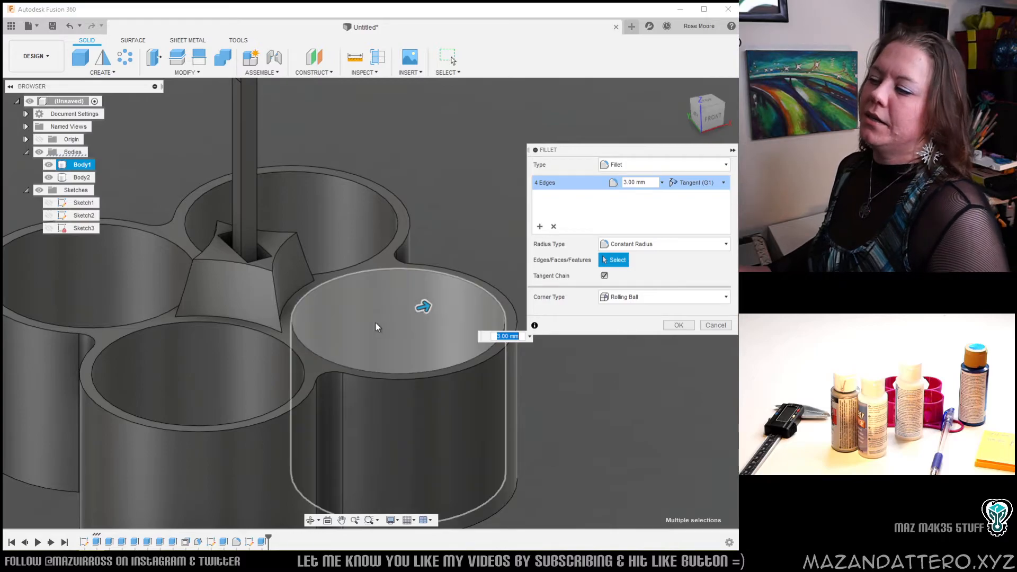
scroll(370, 328, "down", 2)
left_click(678, 328)
- Create a sketch on the front origin plane, facing the side of the cups
middle_click_drag(374, 294, 405, 280)
scroll(389, 286, "down", 3)
middle_click_drag(344, 285, 364, 252, "shift")
middle_click_drag(364, 252, 419, 374)
left_click(278, 368)
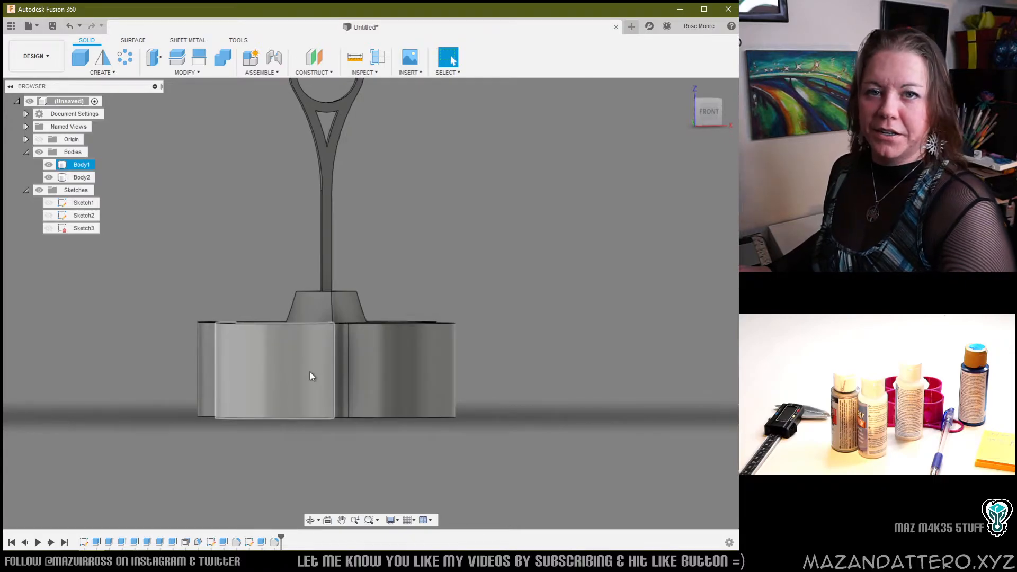
left_click(273, 290)
left_click(112, 72)
left_click(114, 98)
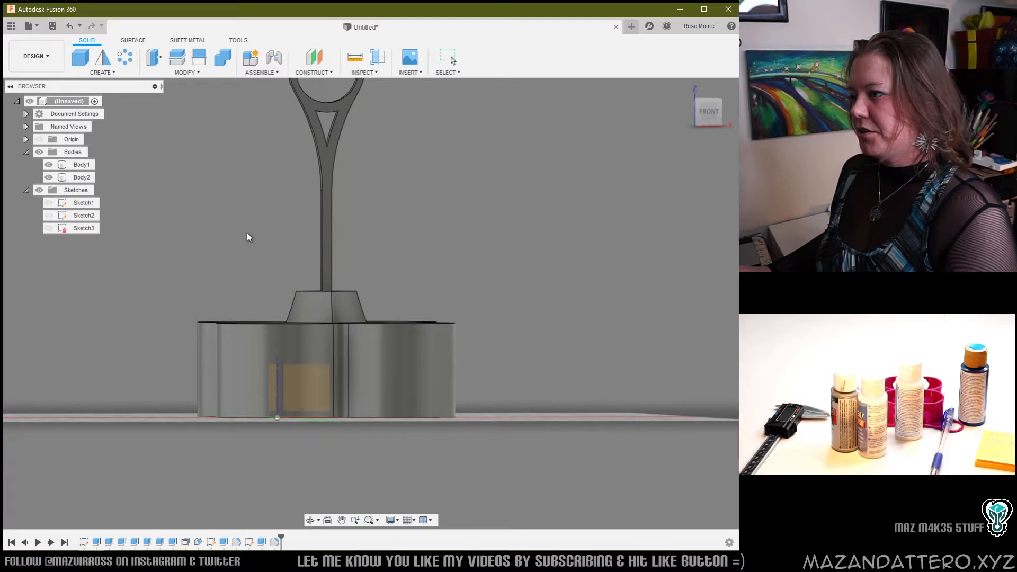
left_click(284, 434)
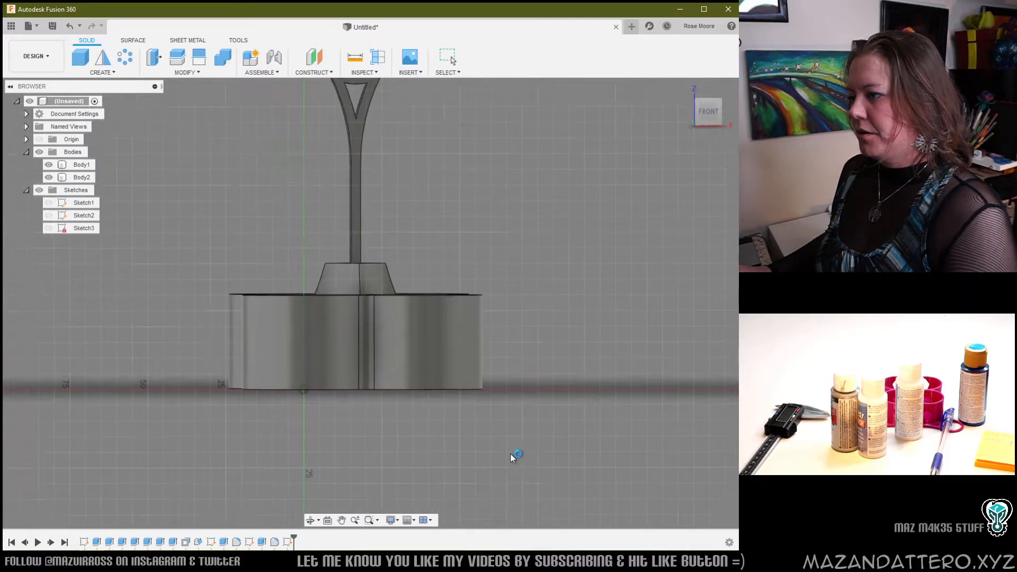
- Project the centre block's middle vertical edge into the sketch
mouse_move(522, 271)
middle_mouse_down()
mouse_move(405, 369)
mouse_move(398, 387)
middle_mouse_up()
scroll(298, 441, "up", 4)
mouse_move(328, 422)
middle_mouse_down()
mouse_move(295, 431)
mouse_move(284, 460)
mouse_move(277, 419)
middle_mouse_up()
scroll(284, 460, "down", 2)
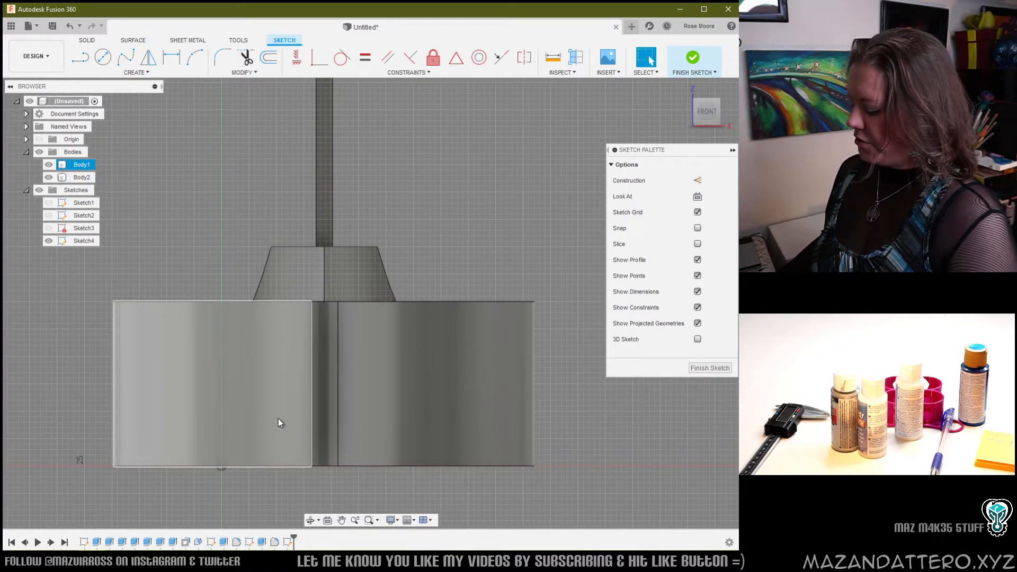
key("p")
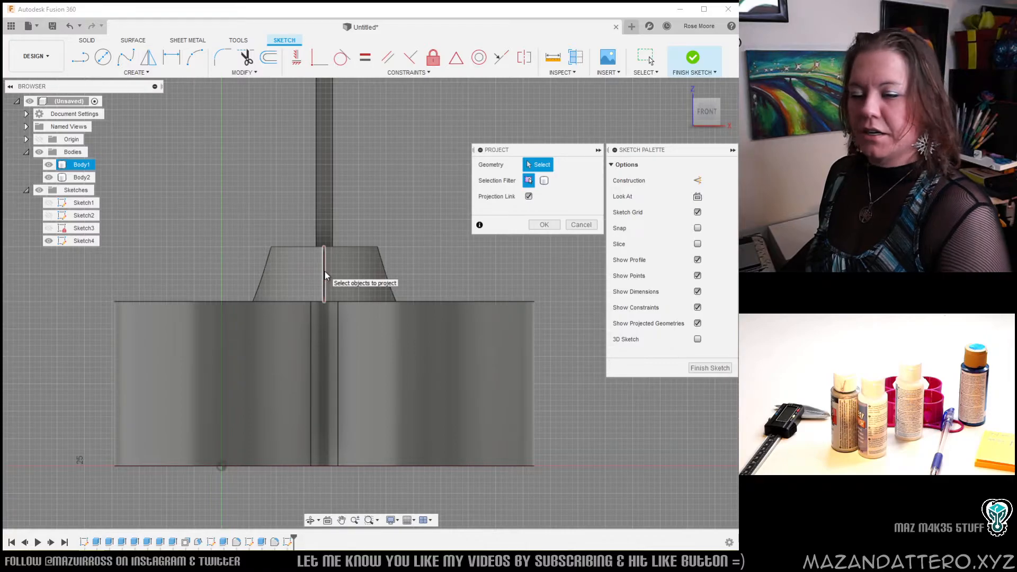
left_click(325, 274)
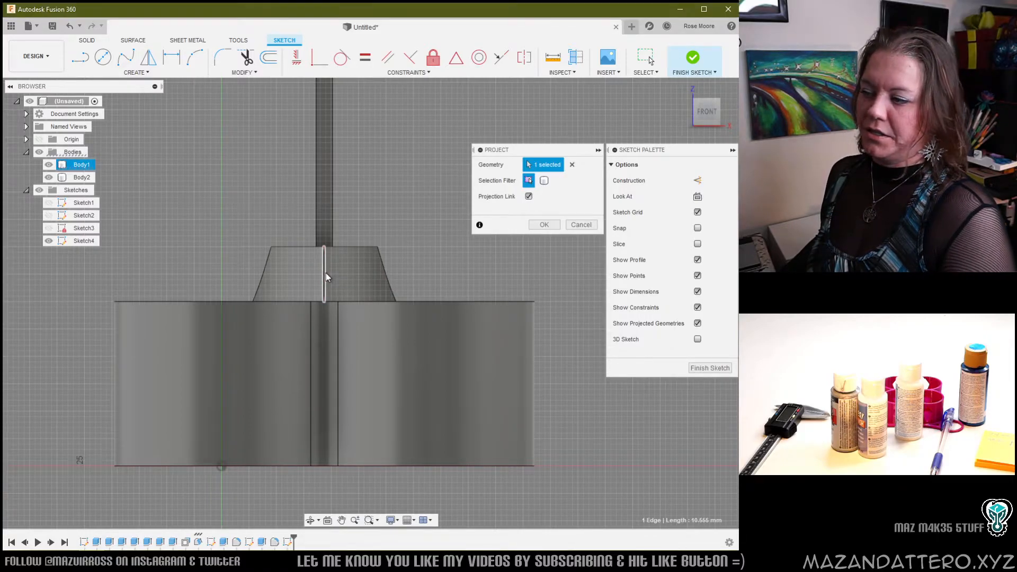
left_click(544, 225)
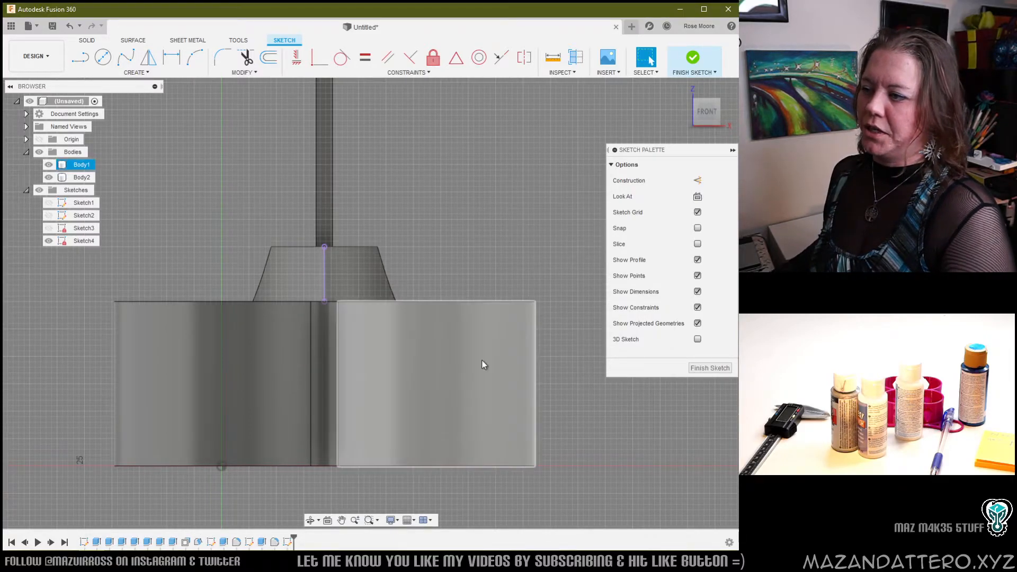
- Draw a closed S-shaped flame outline on the front-left cup with a fit point spline
middle_click_drag(339, 355, 408, 303)
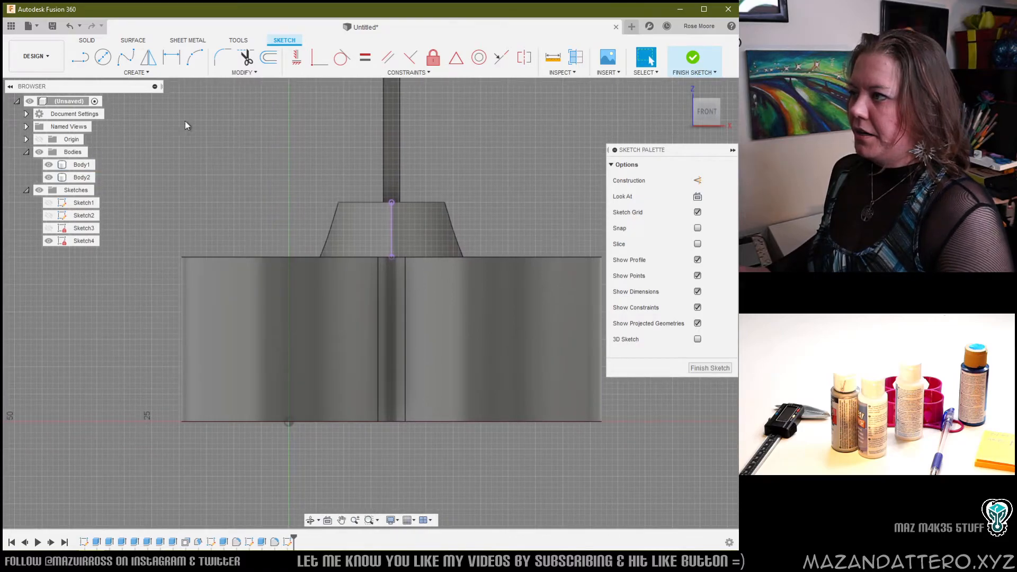
left_click(126, 57)
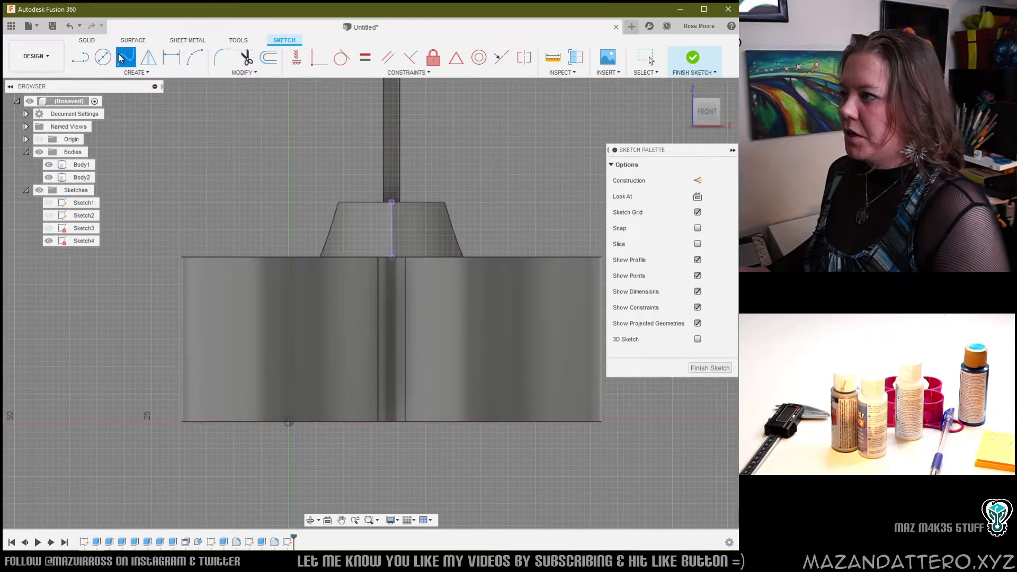
left_click(310, 401)
left_click(310, 355)
left_click(291, 302)
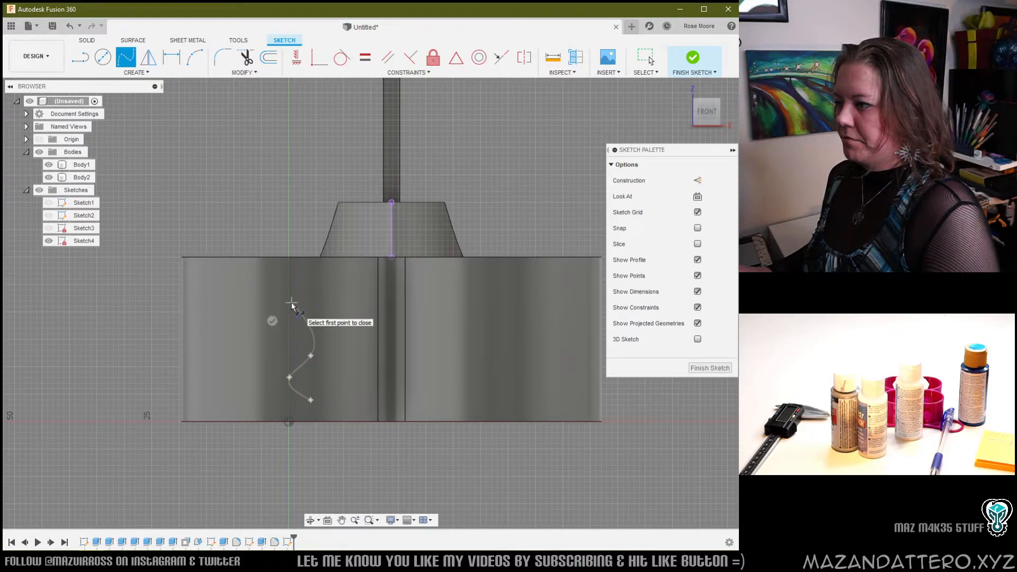
left_click_drag(296, 343, 261, 358)
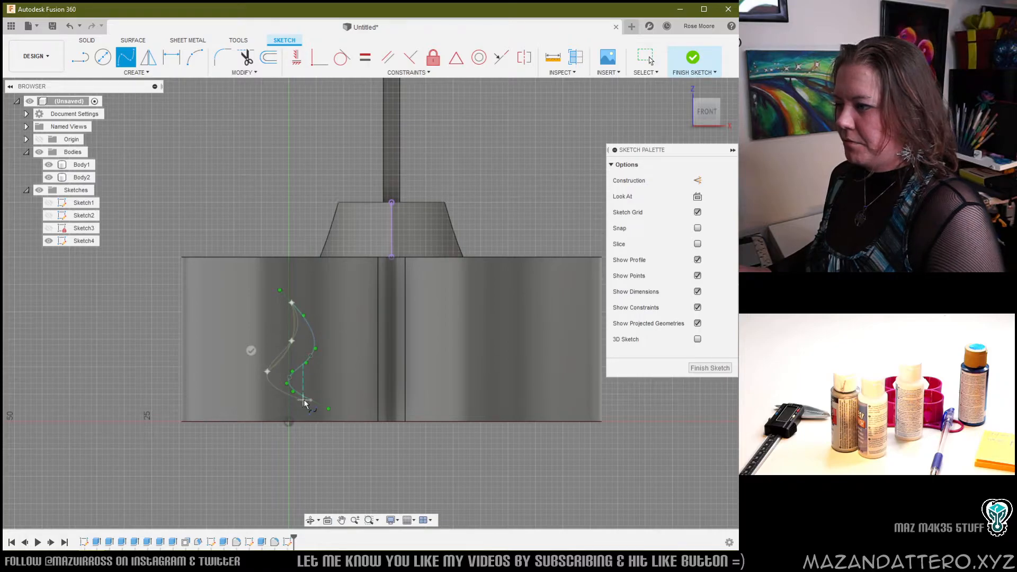
scroll(297, 373, "up", 5)
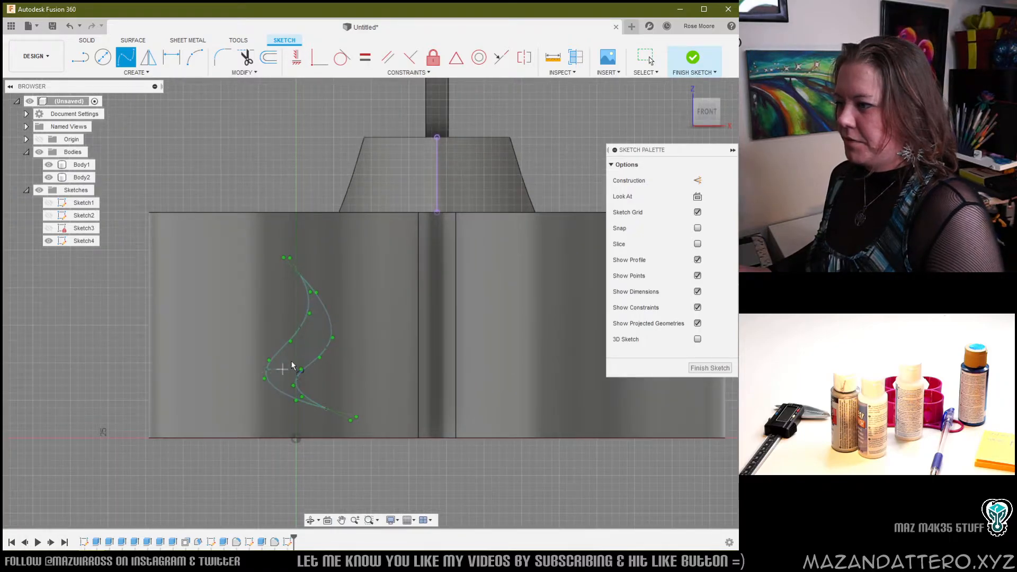
right_click(317, 405)
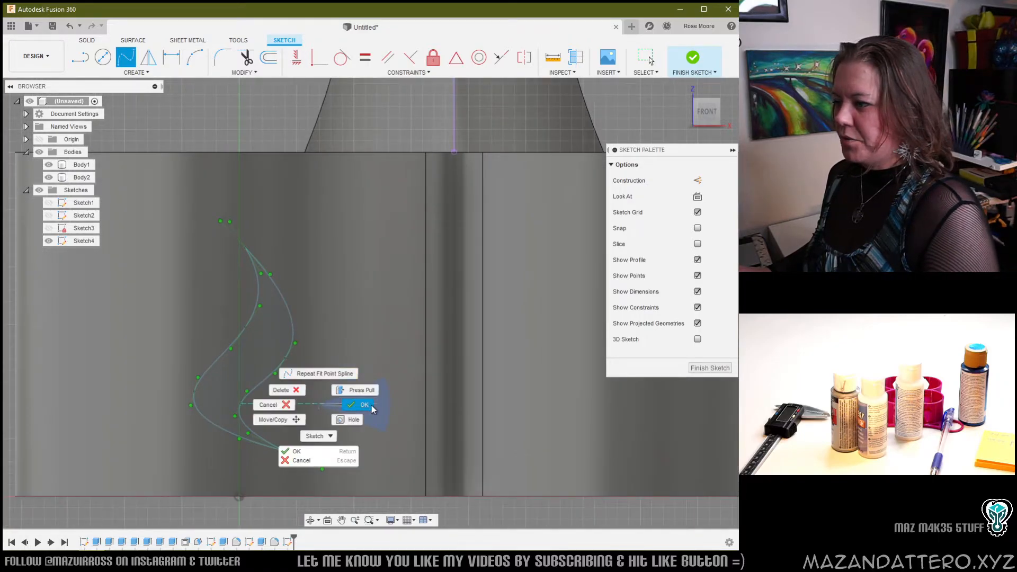
left_click(371, 406)
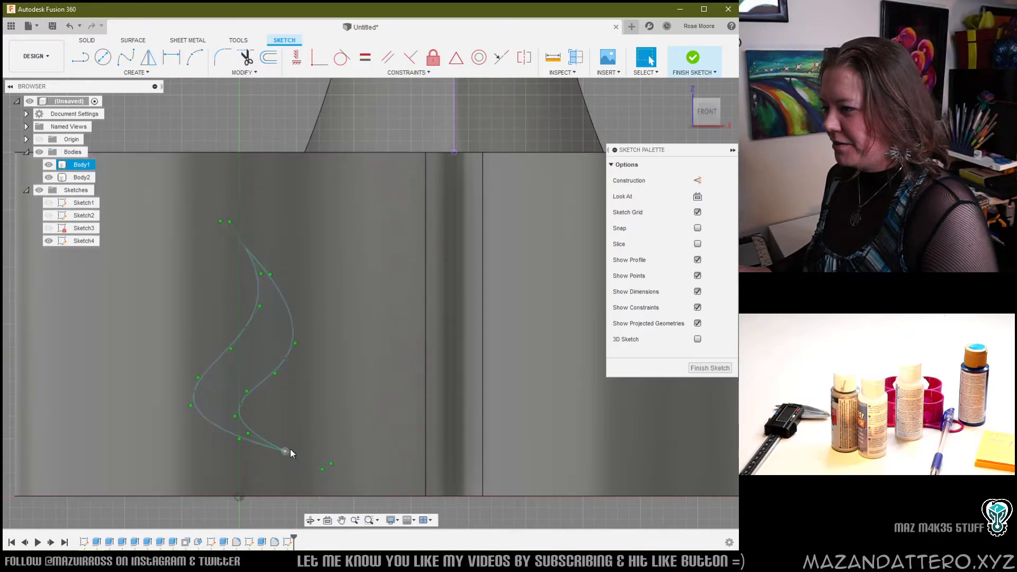
- Reshape the flame outline by moving its lower tip inward and its middle fit points apart to widen the body
left_click(283, 453)
left_click(259, 301)
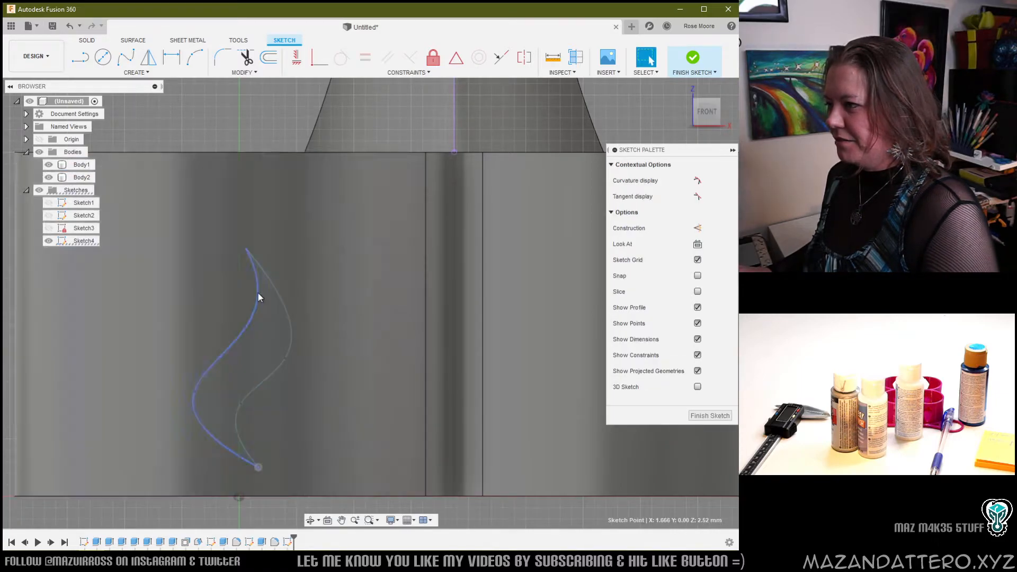
left_click_drag(246, 338, 222, 336)
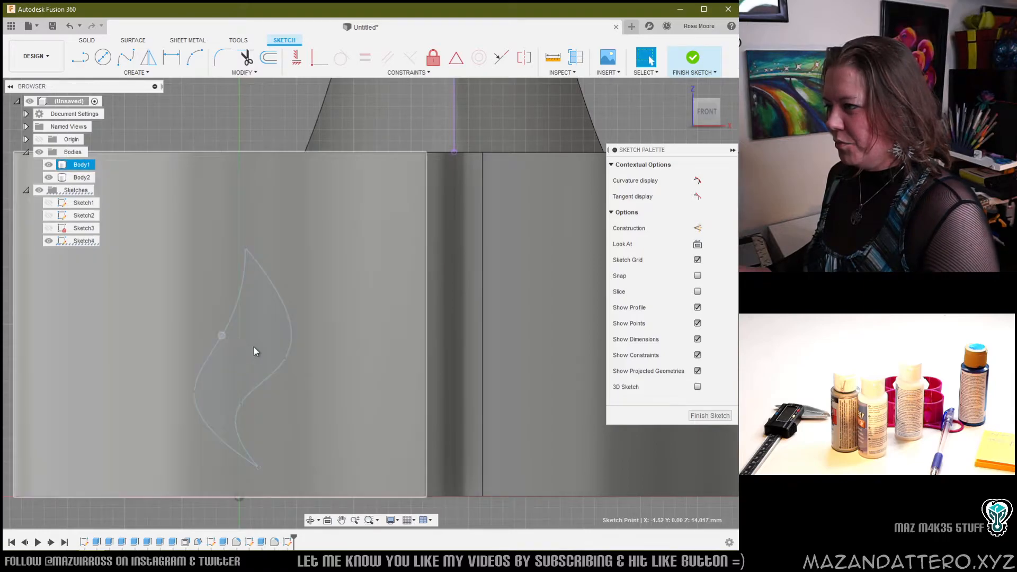
left_click_drag(246, 403, 263, 397)
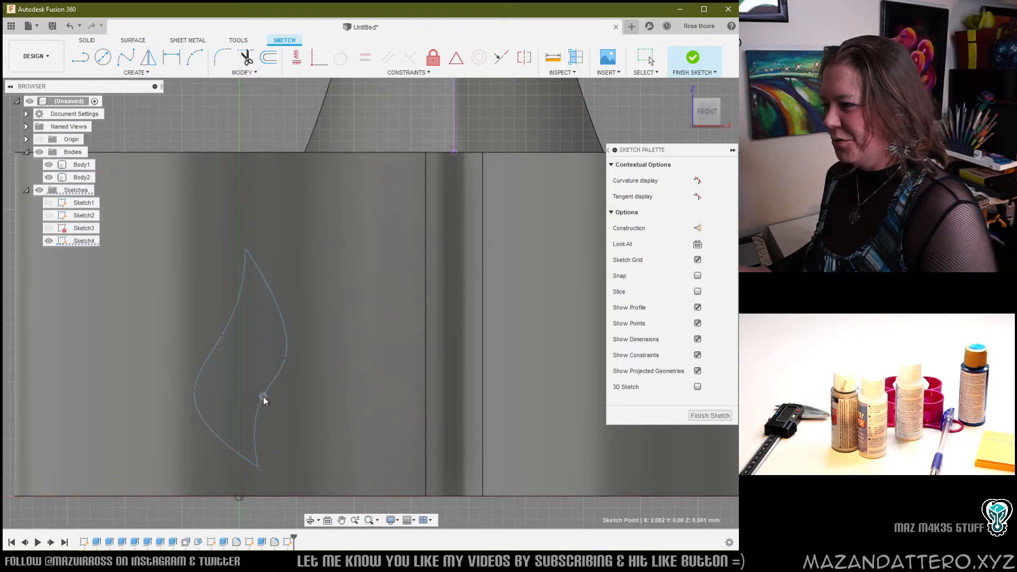
left_click(276, 360)
scroll(337, 374, "down", 4)
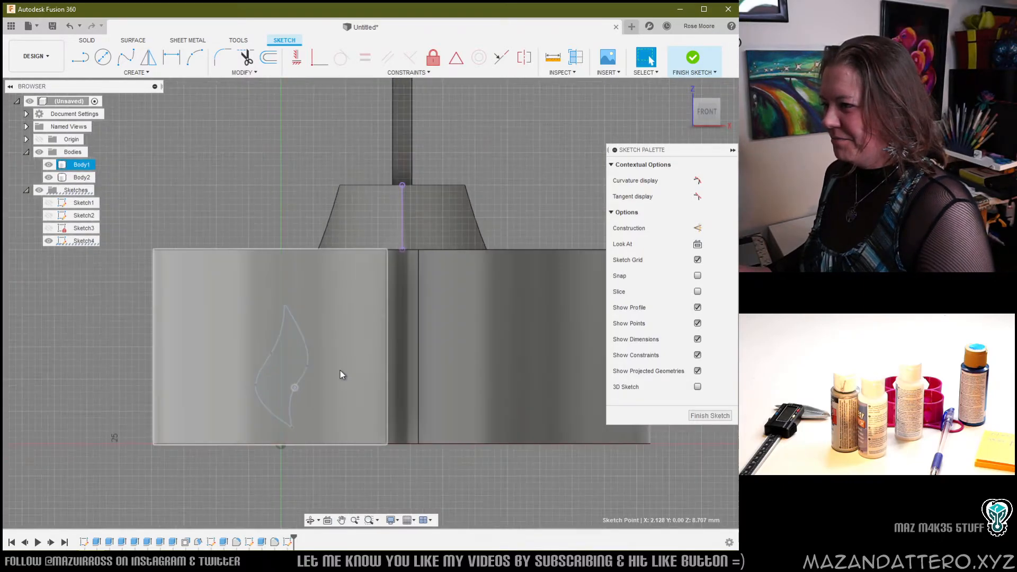
left_click(369, 456)
left_click(229, 374)
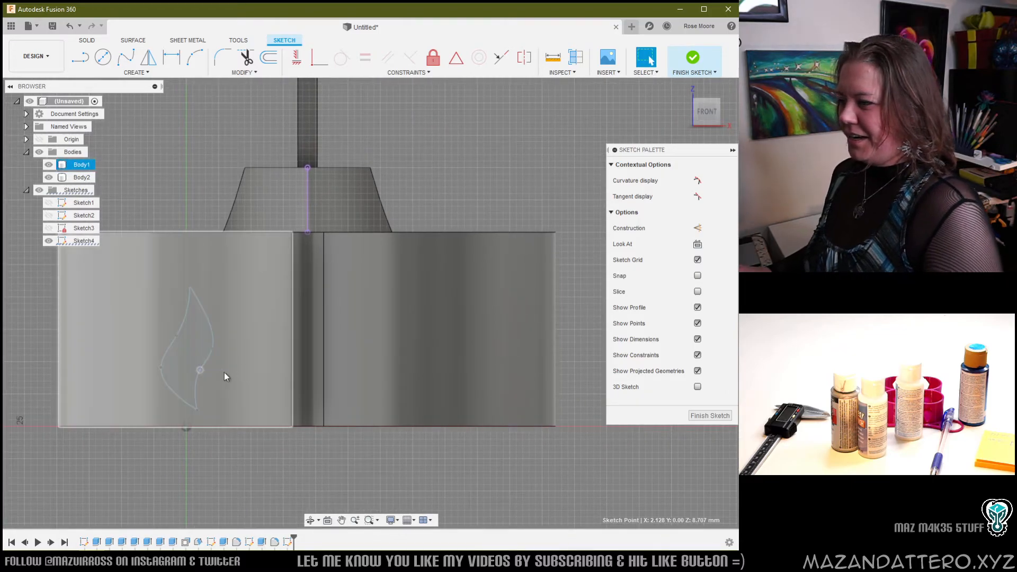
left_click(207, 363)
left_click(306, 444)
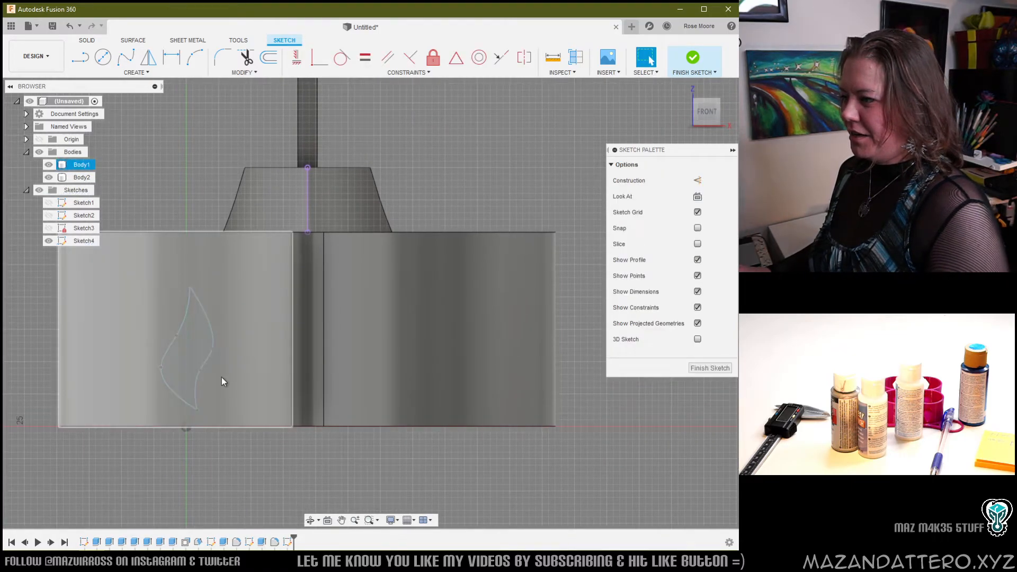
- Mirror both flame curves across the projected centre line onto the neighbouring cup
double_click(204, 360)
left_click(149, 57)
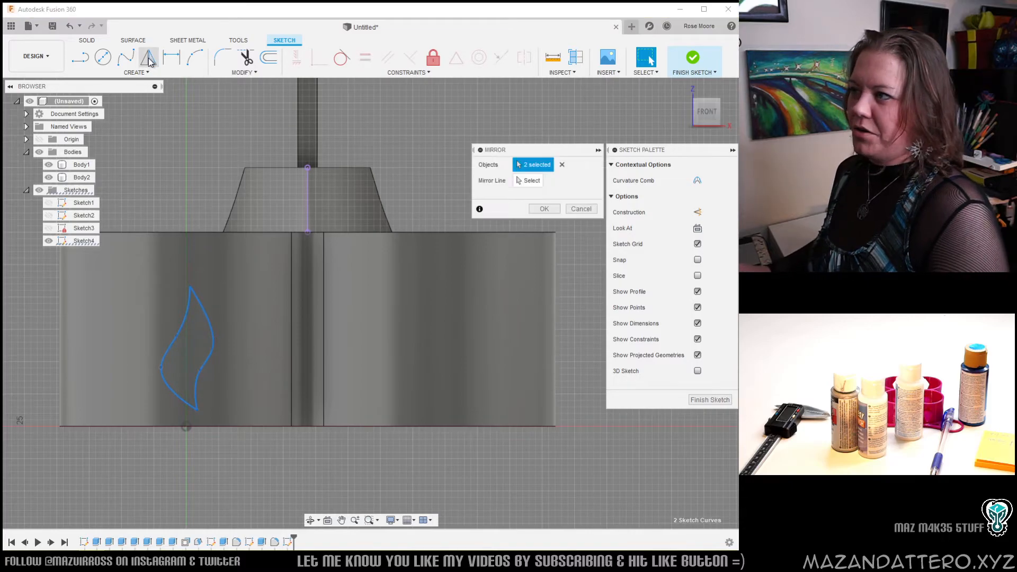
left_click(528, 180)
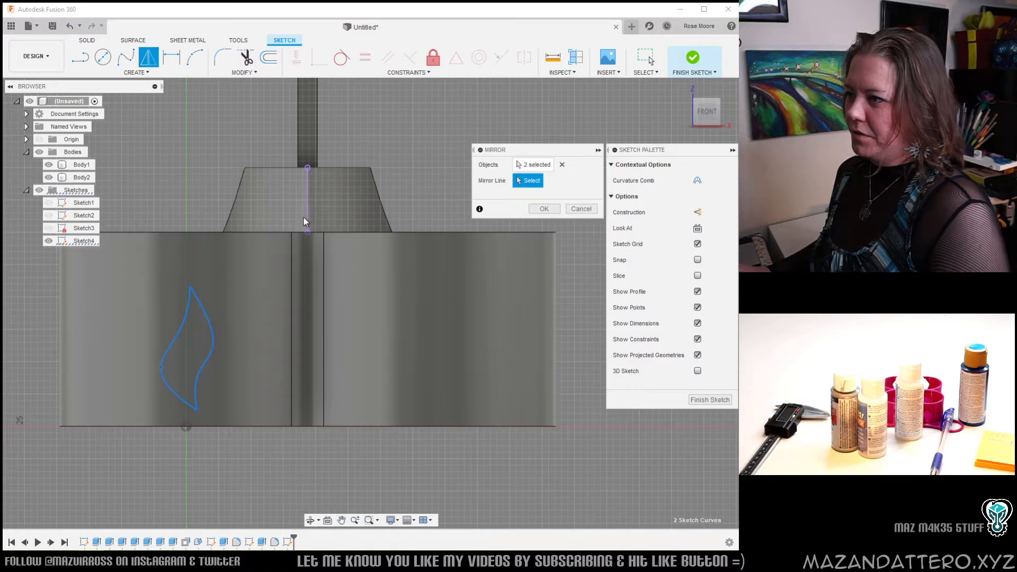
left_click(307, 221)
left_click(544, 209)
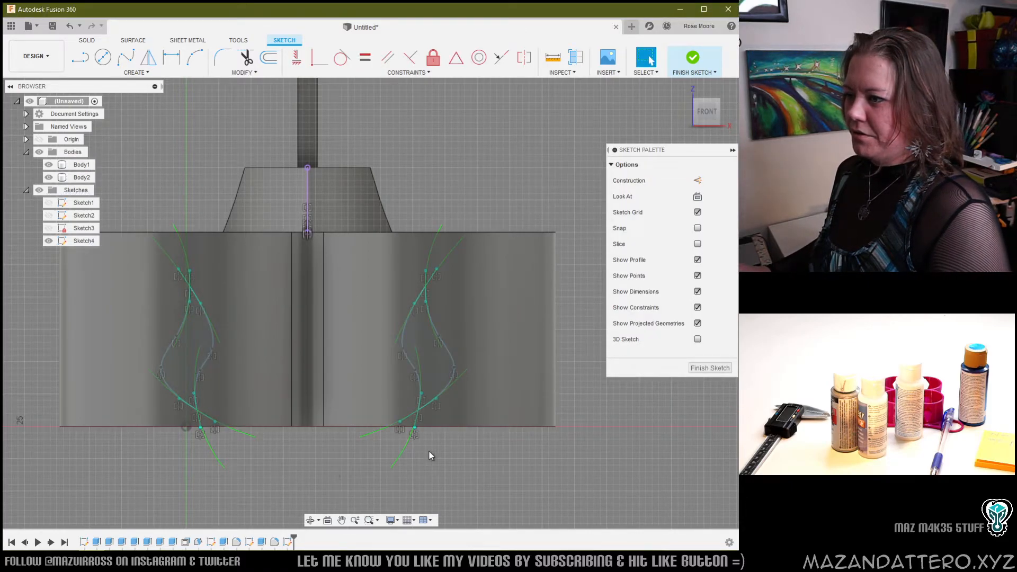
- Move the left cup's flame outline up so its lower tip sits above the cup's base
scroll(422, 454, "down", 2)
scroll(191, 411, "up", 3)
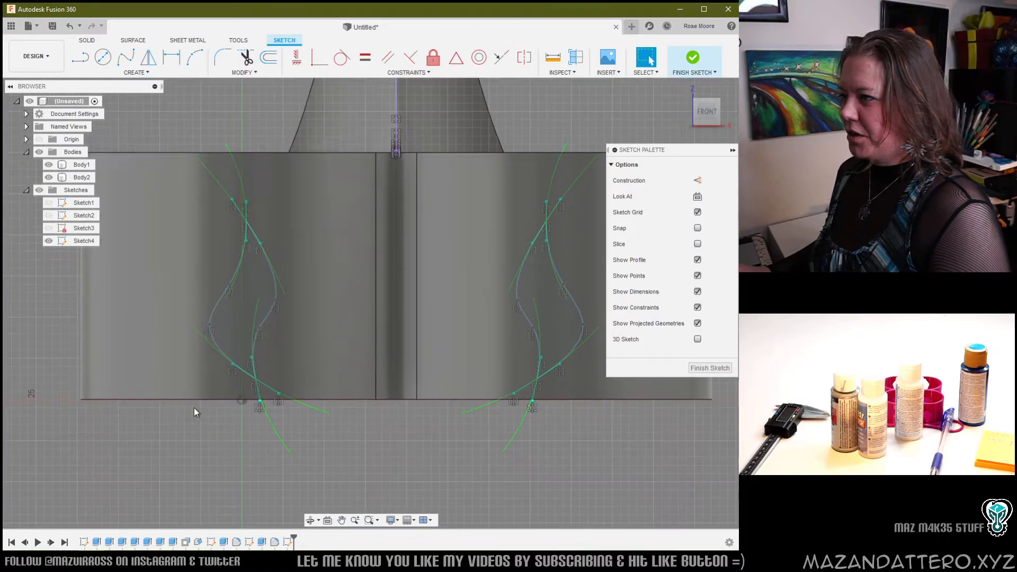
double_click(246, 360)
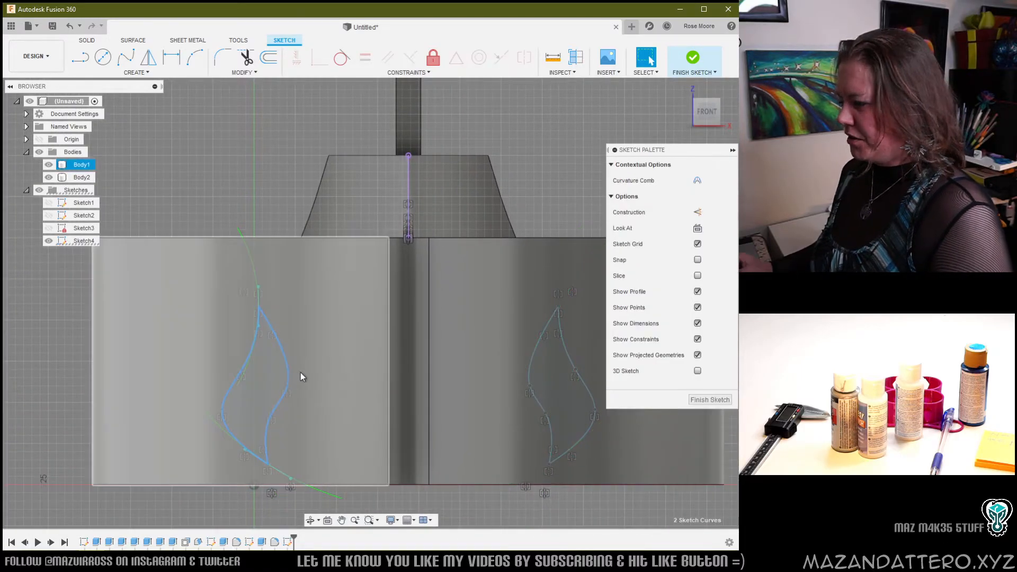
key("m")
scroll(304, 390, "down", 2)
mouse_move(271, 377)
left_mouse_down()
mouse_move(272, 368)
mouse_move(260, 372)
left_mouse_up()
left_click(543, 241)
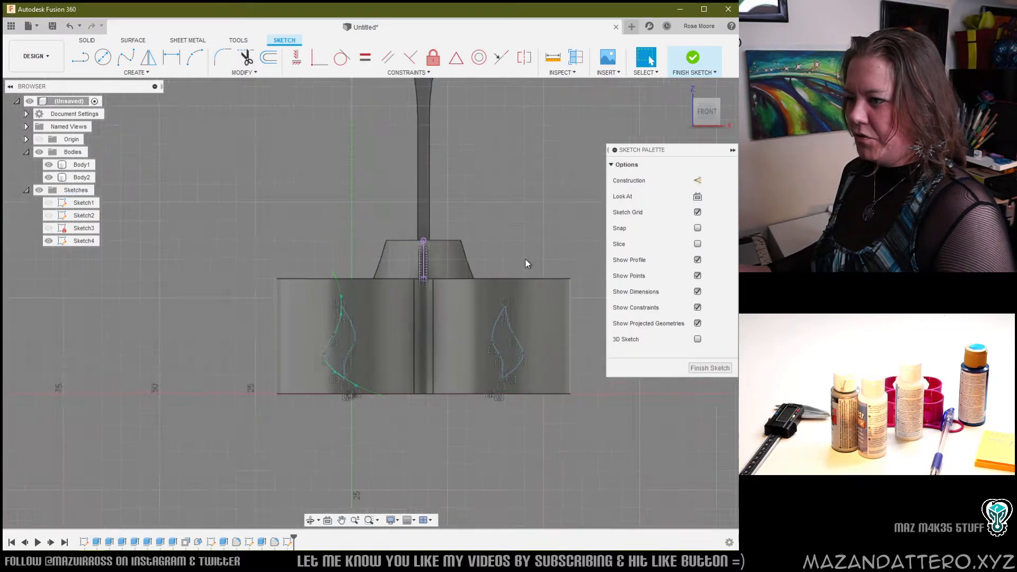
- Extrude both flame profiles 90 mm back through the cups as new bodies
scroll(525, 259, "down", 4)
key("e")
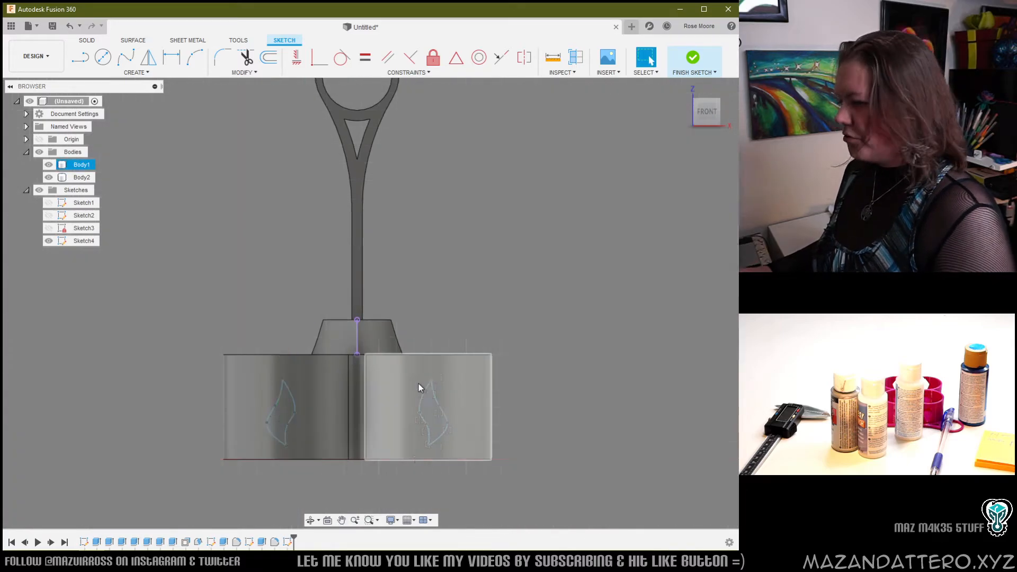
left_click(285, 424)
left_click(439, 408)
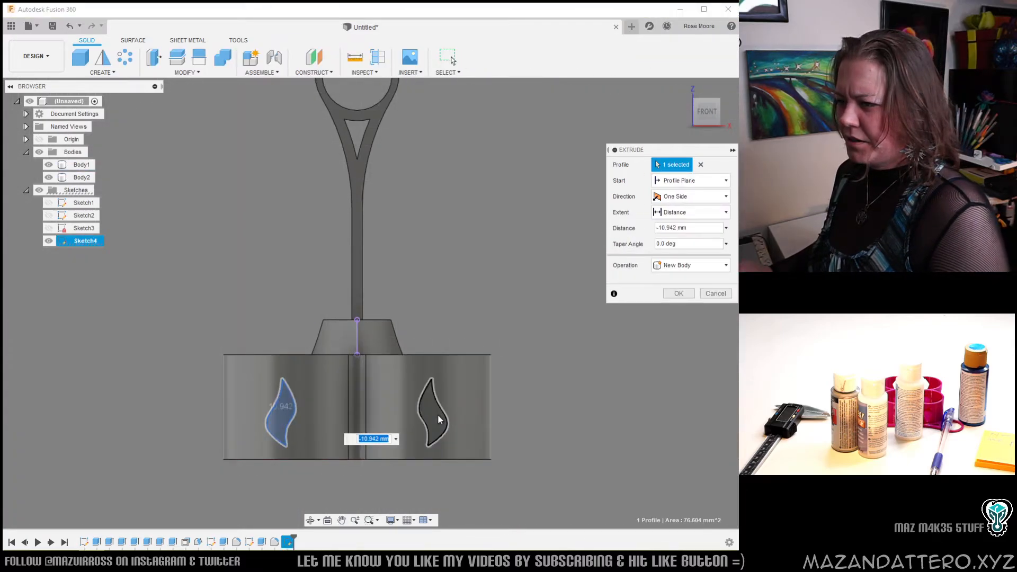
middle_click_drag(294, 324, 521, 427, "shift")
left_click_drag(492, 399, 229, 243)
left_click(688, 265)
left_click(682, 317)
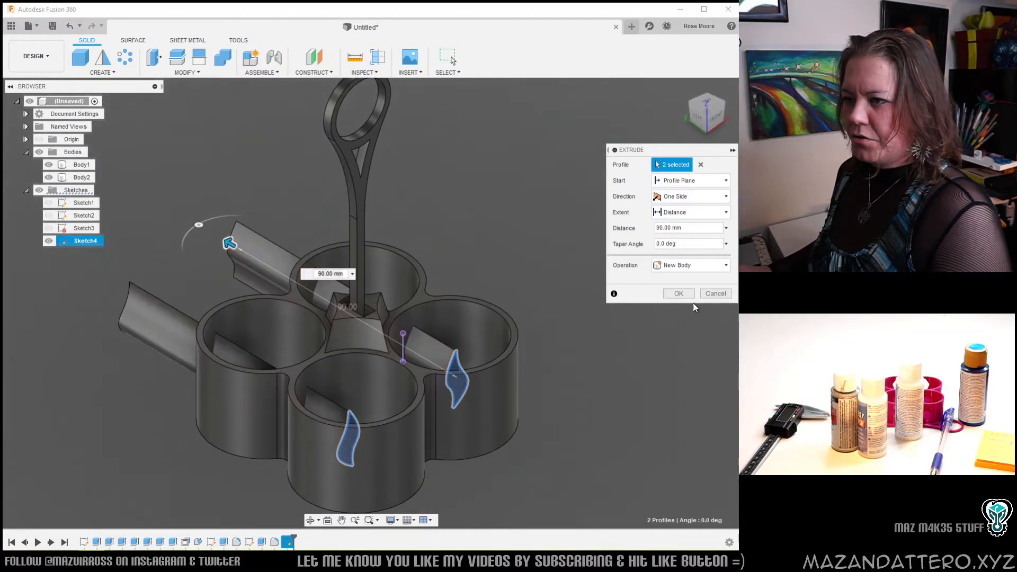
- Change the flame extrusion's direction to symmetric and create the bodies
left_click(682, 197)
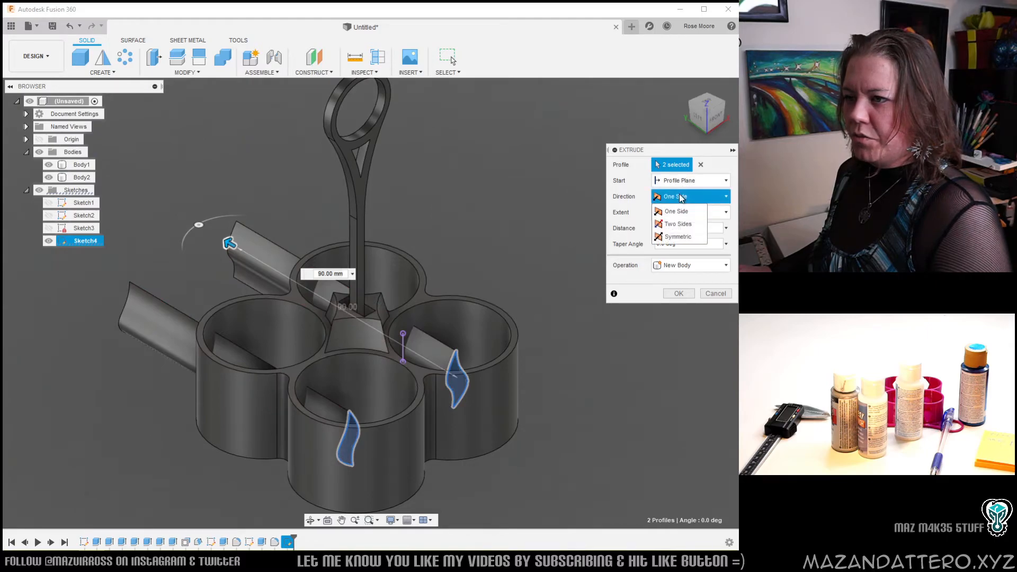
left_click(677, 237)
scroll(495, 320, "down", 2)
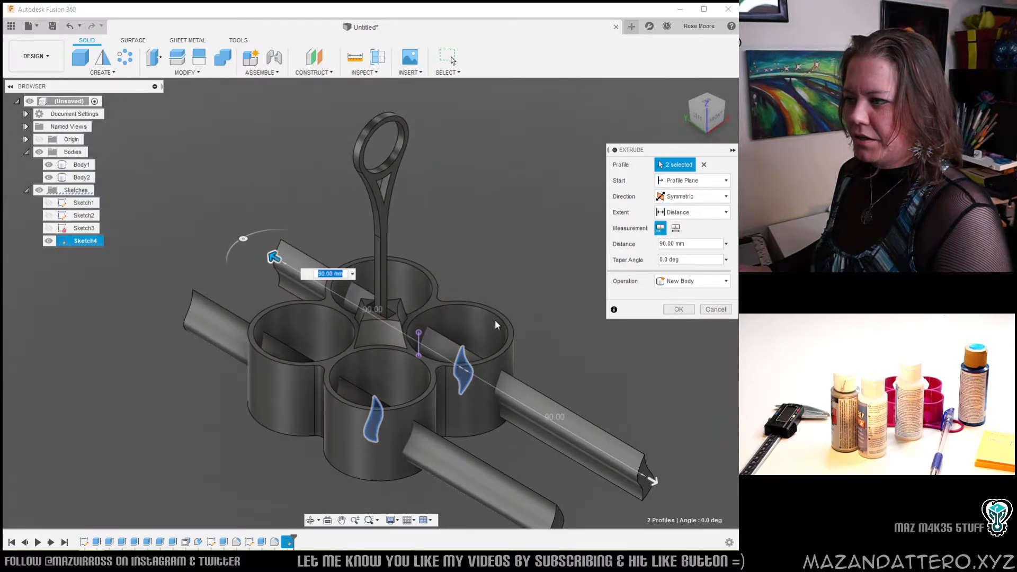
middle_click_drag(495, 319, 391, 298)
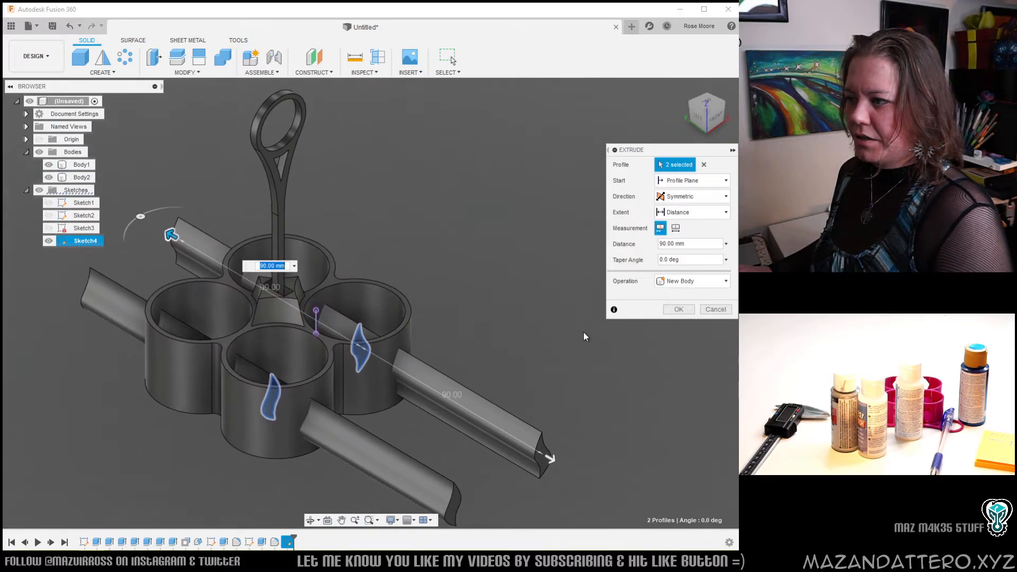
left_click(674, 310)
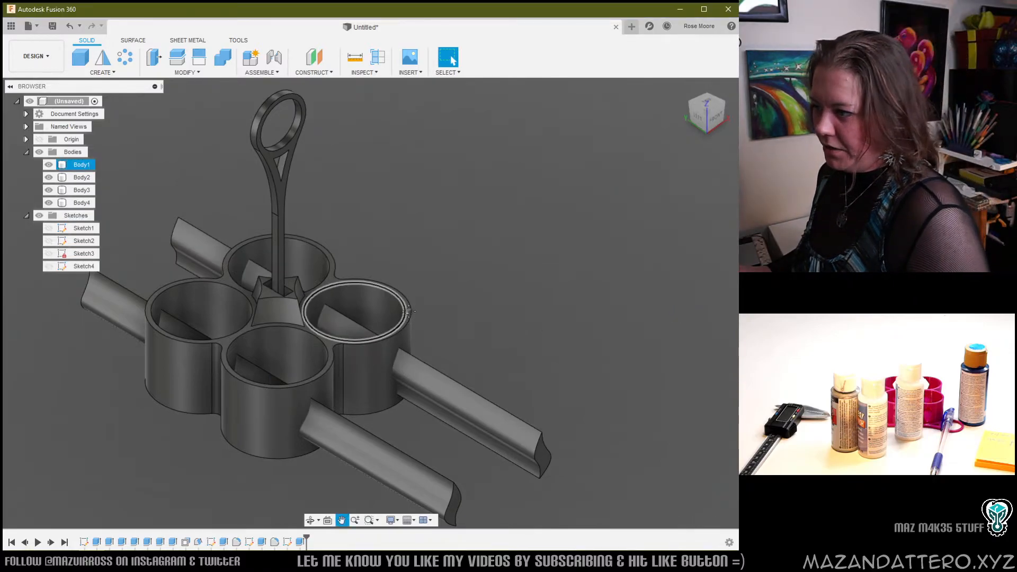
- Copy the two extruded flame bars and paste the duplicates in place
middle_click_drag(391, 316, 468, 296)
scroll(542, 243, "up", 2)
middle_click_drag(542, 243, 559, 249)
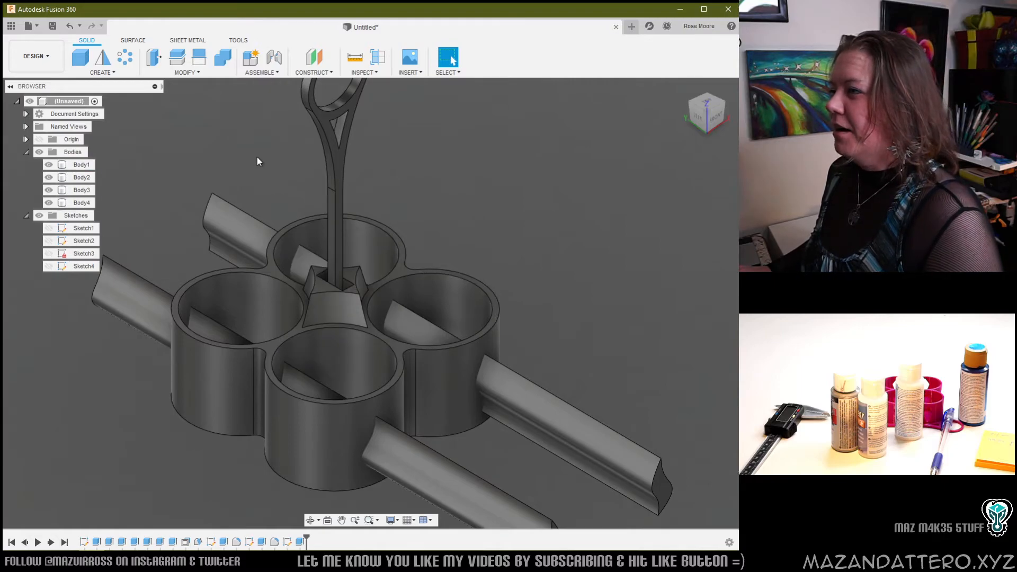
left_click(85, 203)
left_click(85, 191, "ctrl")
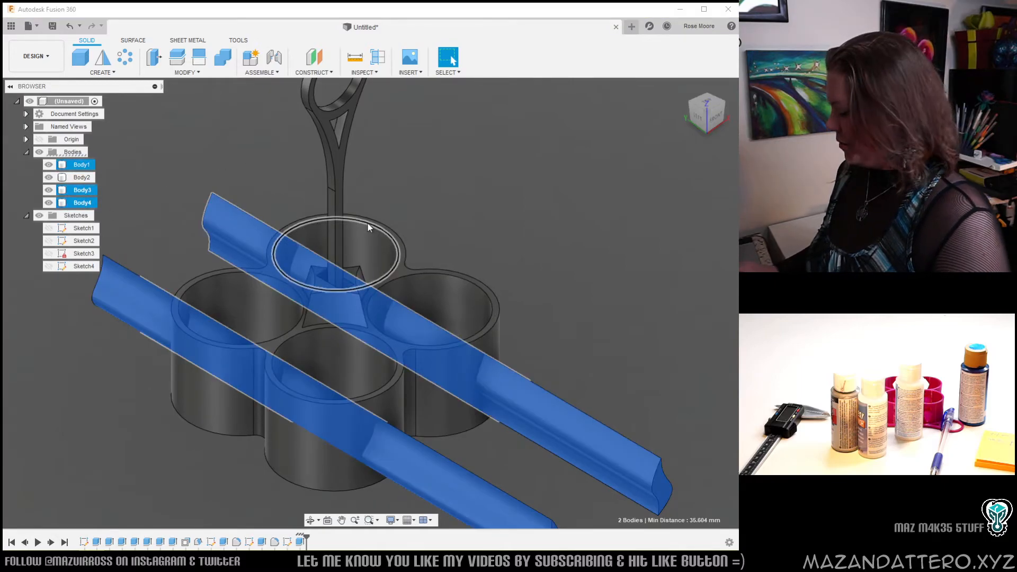
key("ctrl+v")
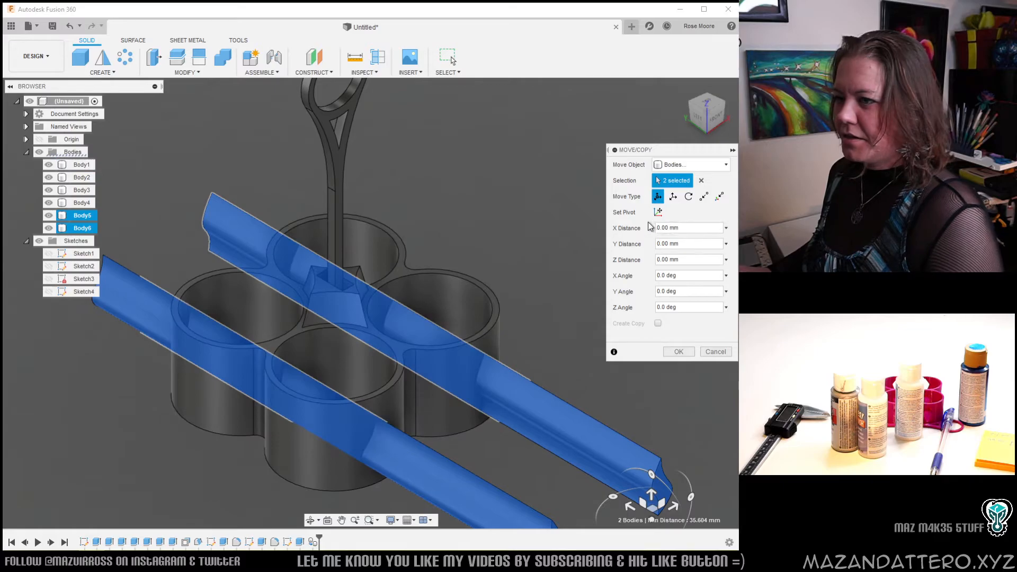
- Set the pivot for moving the pasted bars at the centre of the cross-shaped slot in the holder's underside
left_click(658, 214)
middle_click_drag(440, 388, 455, 313, "shift")
scroll(315, 464, "up", 4)
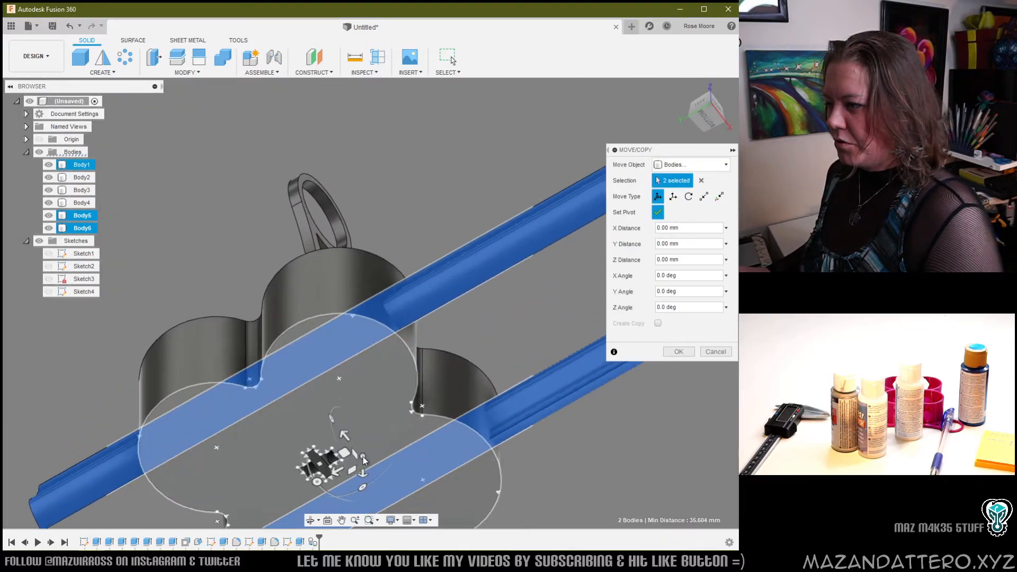
left_click(301, 465)
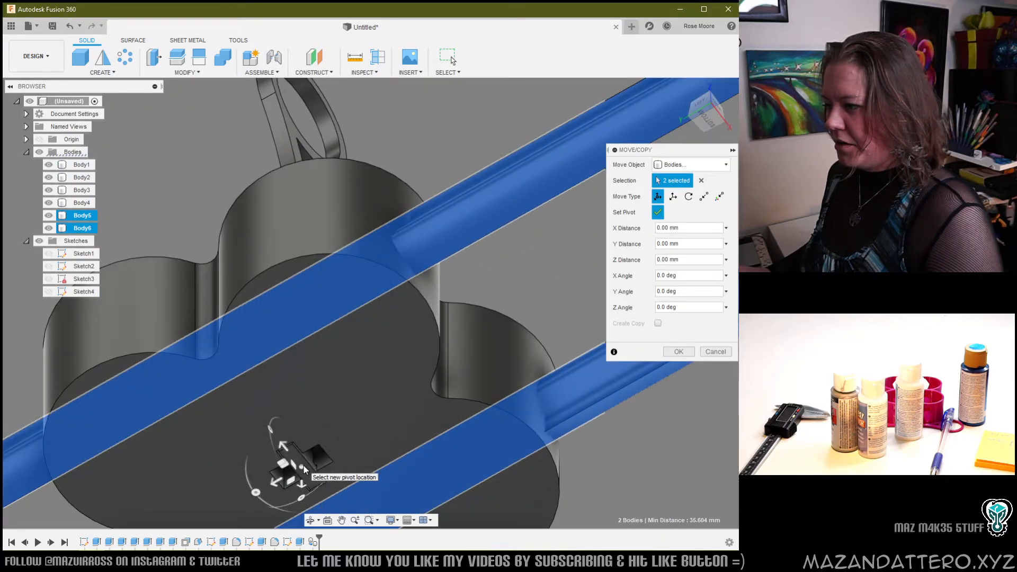
left_click(657, 212)
scroll(578, 295, "down", 3)
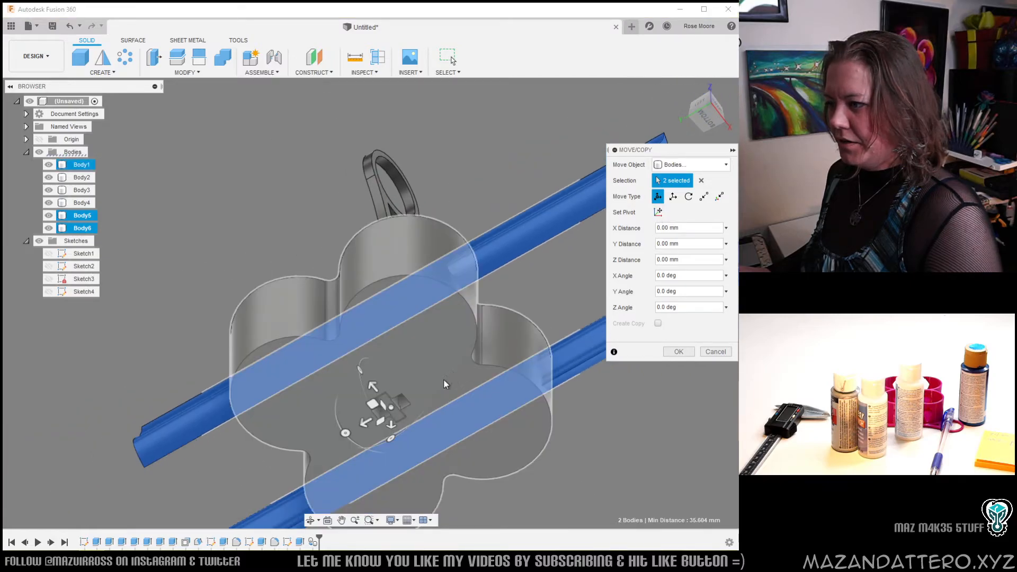
- Rotate the pasted flame bars -90 degrees about the Z axis so they cross the original bars
left_click_drag(345, 434, 359, 372)
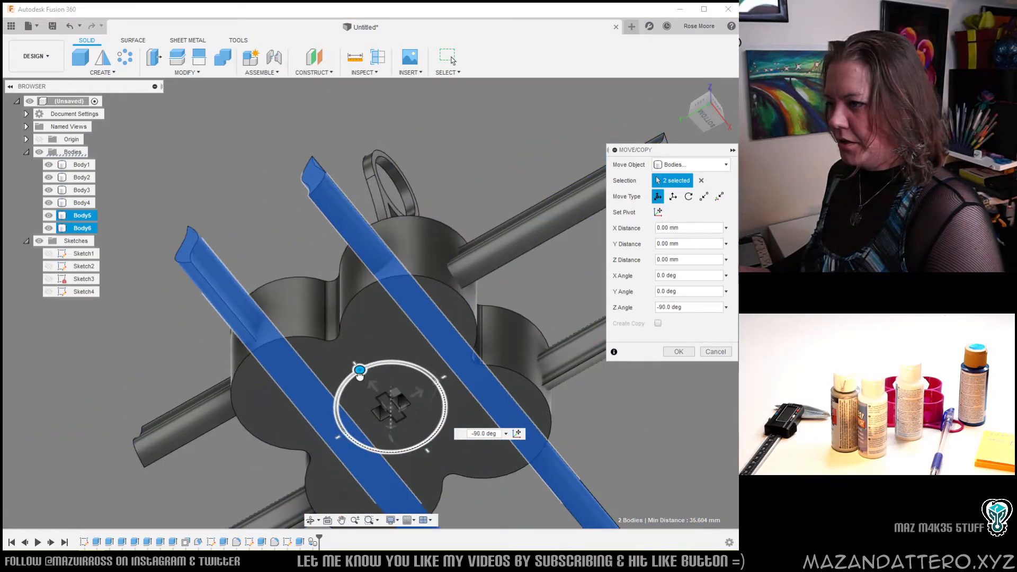
left_click(678, 352)
middle_click_drag(646, 344, 461, 251, "shift")
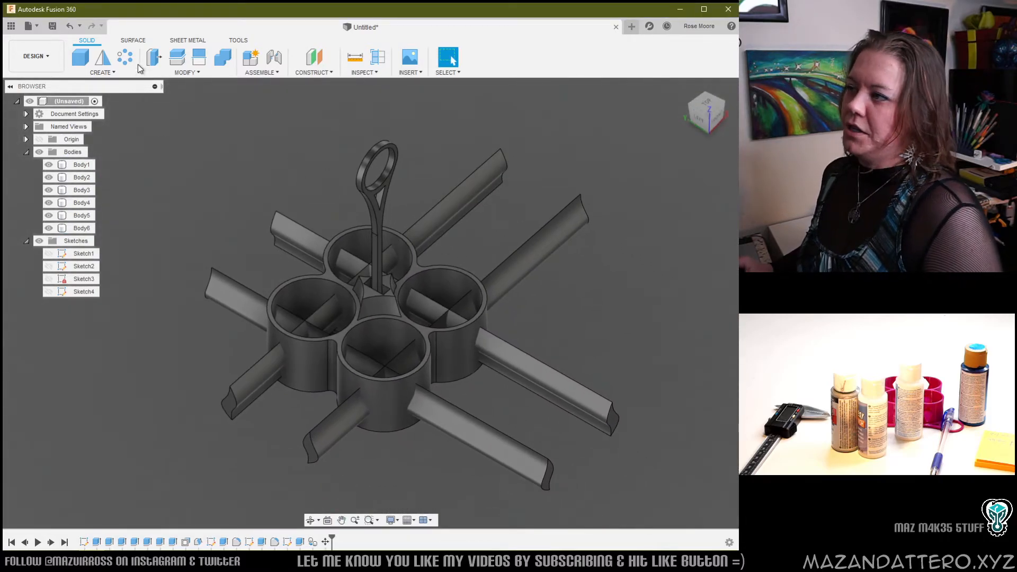
- Cut all four flame bars out of the cup holder body with Combine, without keeping the tool bodies
left_click(223, 56)
left_click(443, 272)
left_click_drag(563, 119, 155, 483)
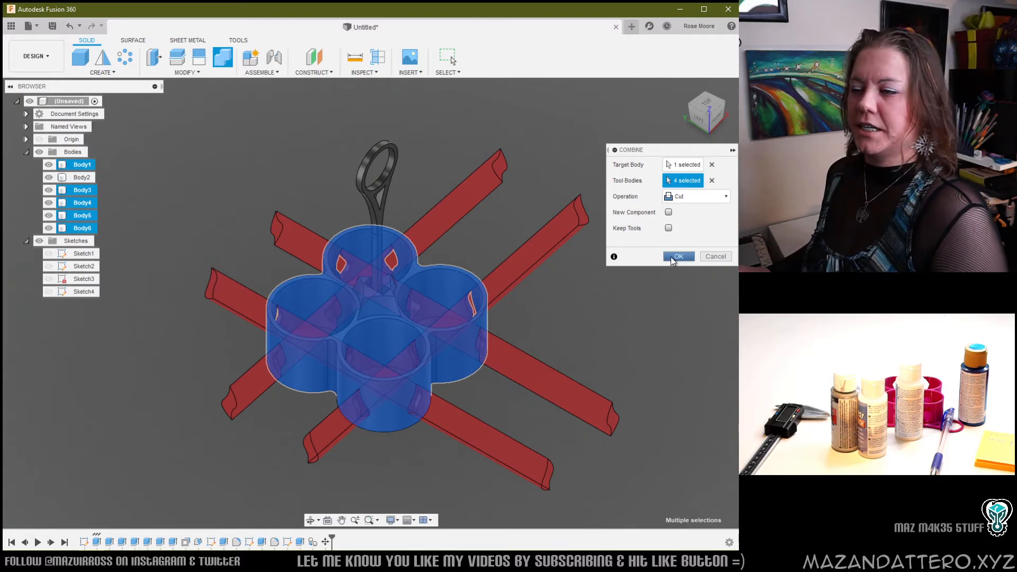
left_click(678, 257)
middle_click_drag(586, 346, 558, 316, "shift")
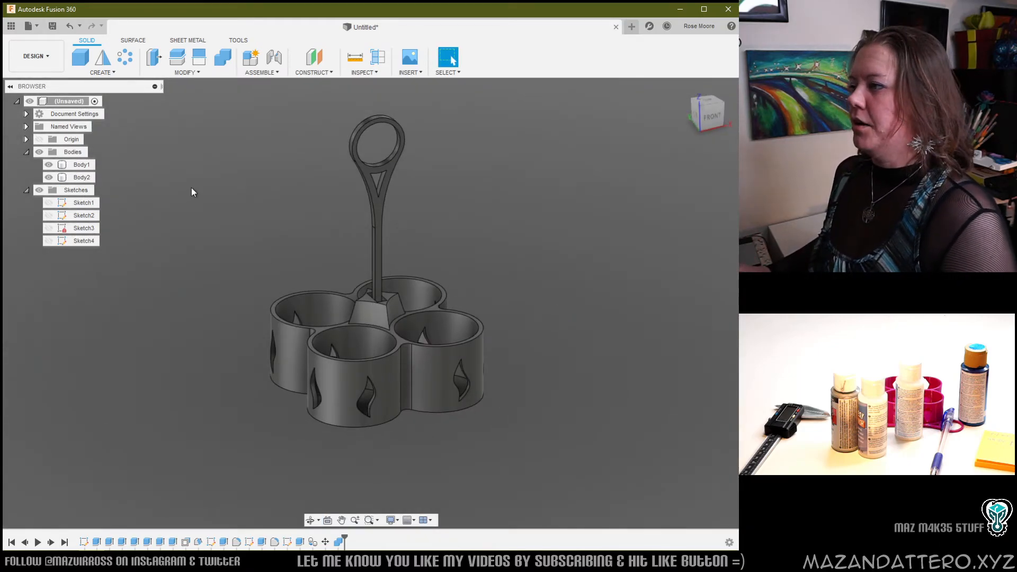
- Export the whole design as an STL file named 11Deco in the Miscellaneous folder
right_click(65, 103)
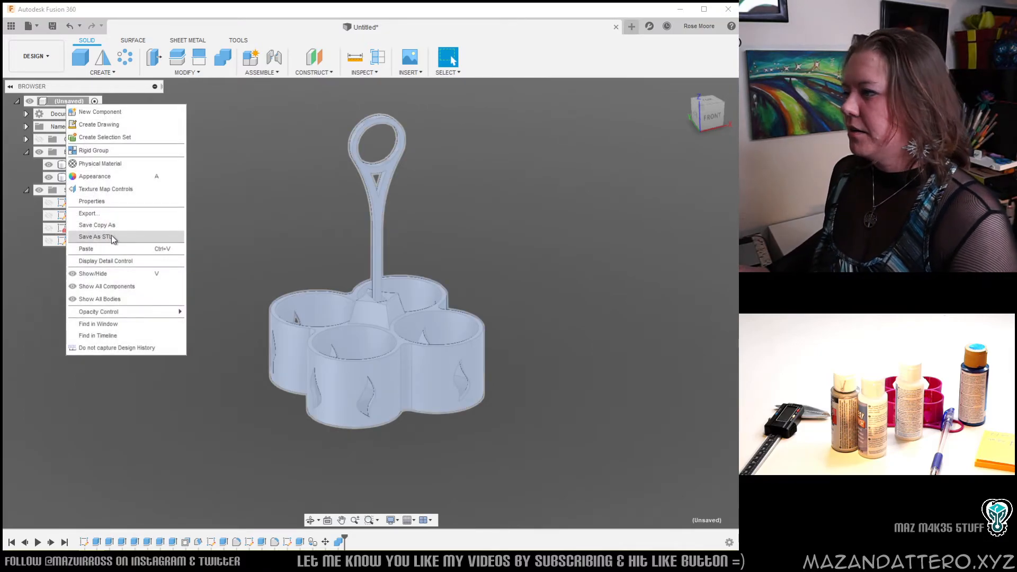
left_click(95, 236)
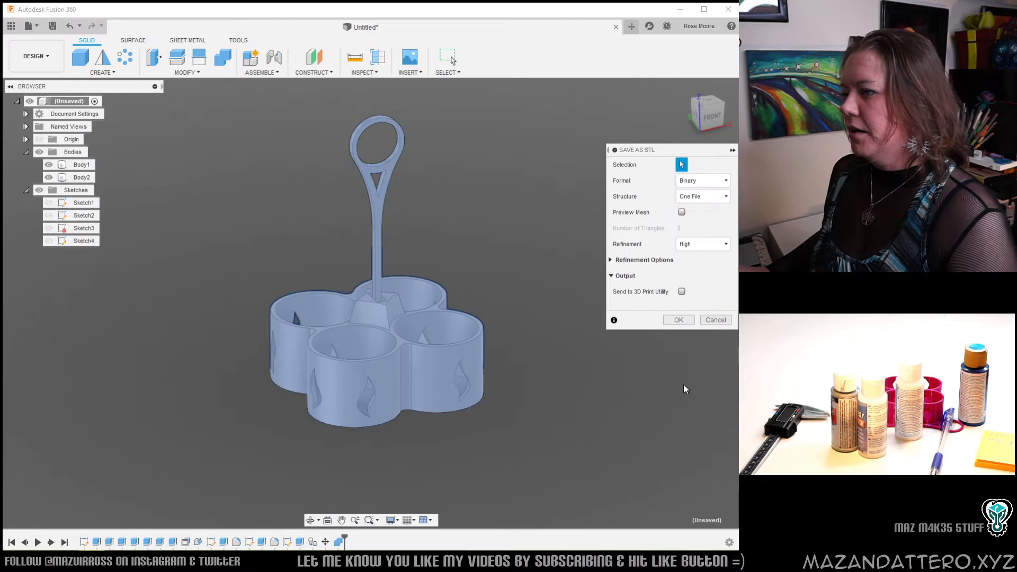
left_click(683, 321)
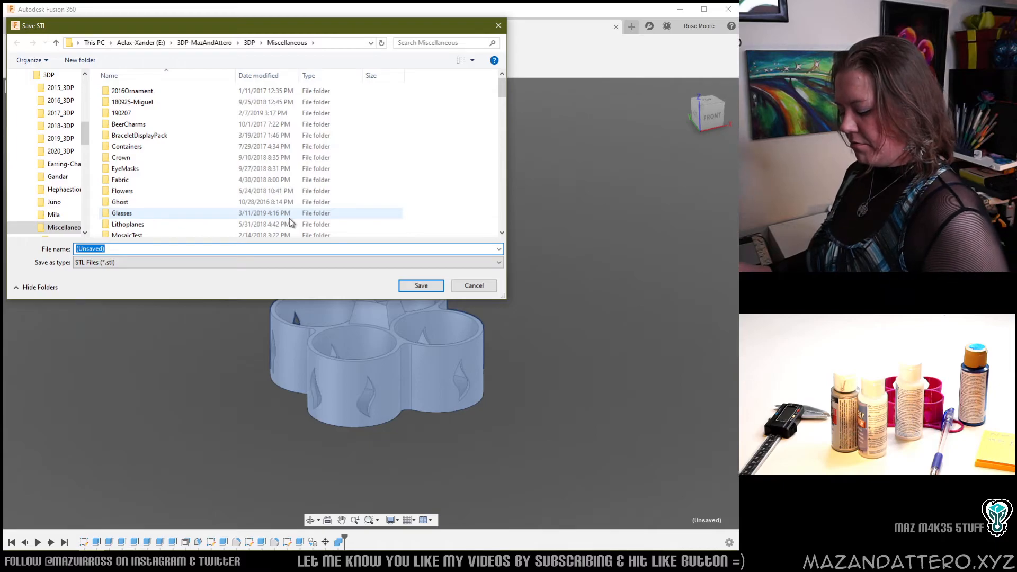
type("11Deco")
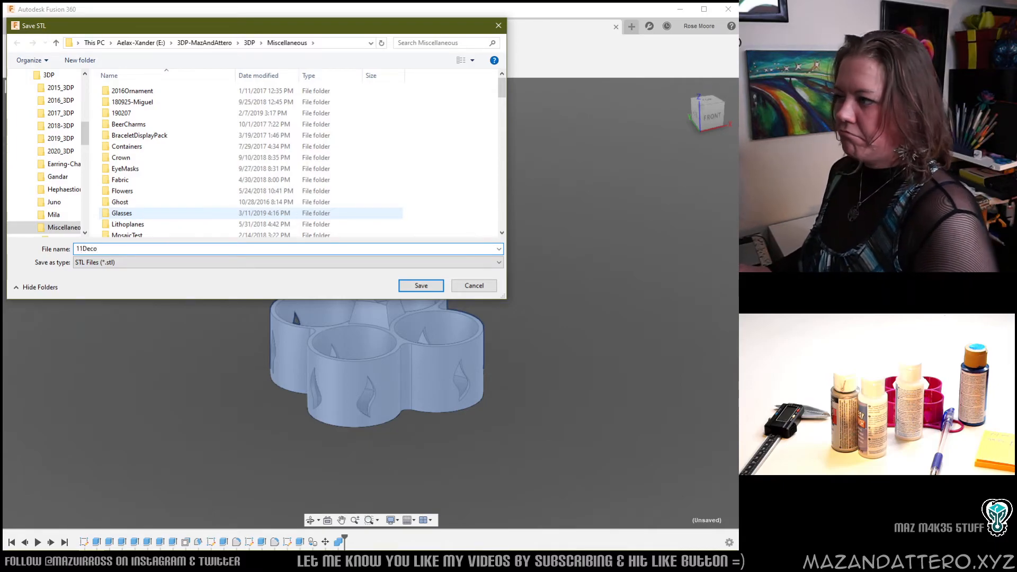
key("Return")
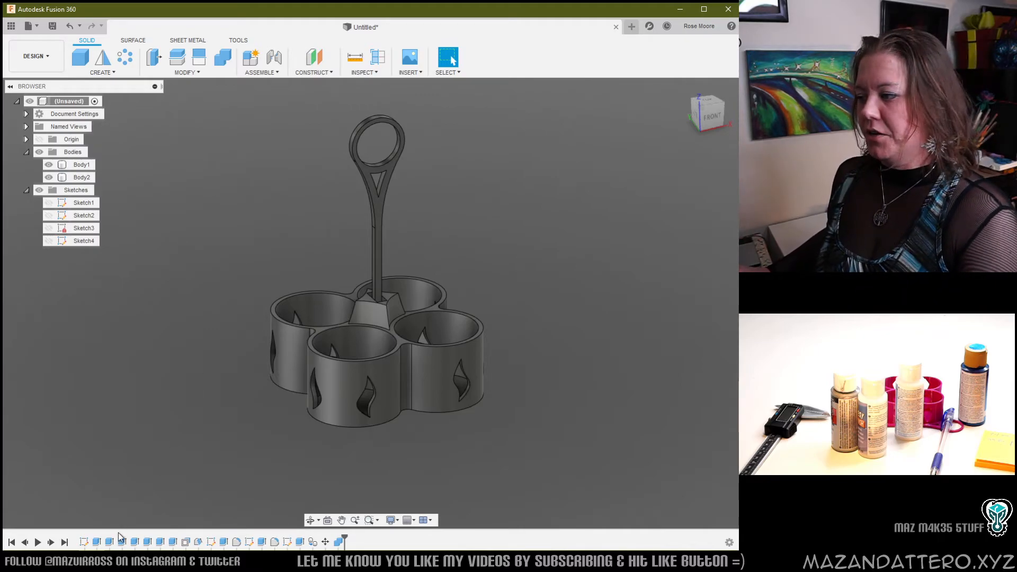
- Switch to Repetier-Host and add the 11Deco STL file to the print bed
key("alt+Tab")
scroll(321, 312, "down", 2)
middle_click_drag(321, 313, 279, 323)
scroll(312, 317, "down", 2)
scroll(279, 323, "down", 2)
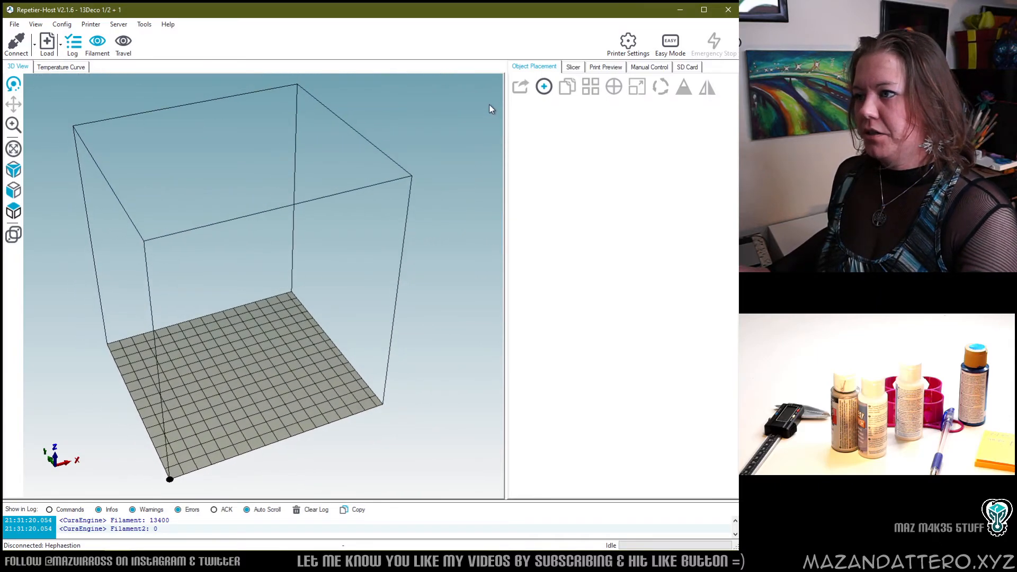
left_click(543, 86)
scroll(227, 158, "down", 4)
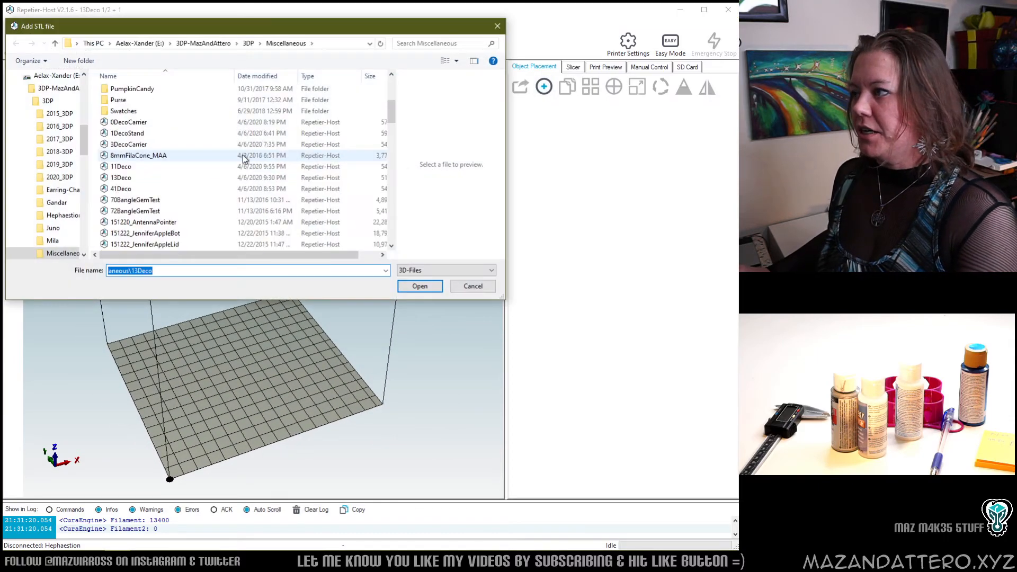
scroll(225, 154, "up", 2)
left_click(158, 167)
left_click(429, 288)
middle_click_drag(333, 422, 314, 372)
right_click_drag(275, 333, 298, 333)
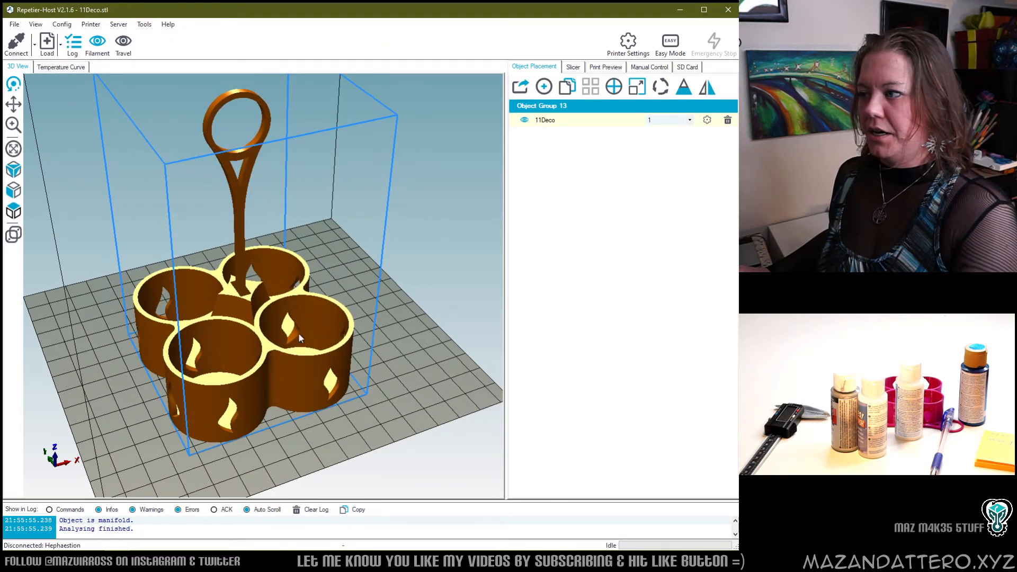
- Split the 11Deco object into separate parts and move the handle and the cup holder apart on the print bed
left_click(707, 121)
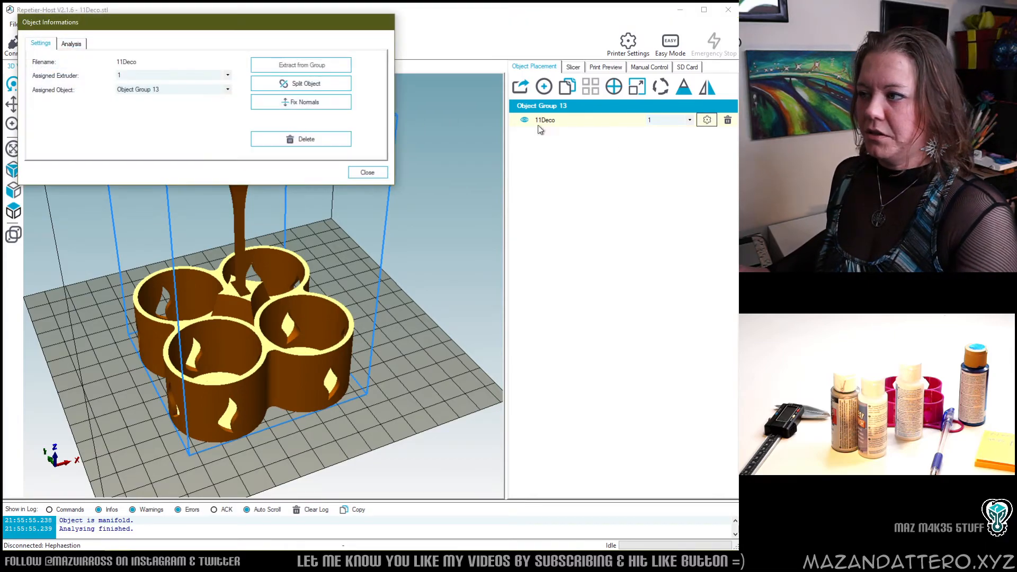
left_click(290, 87)
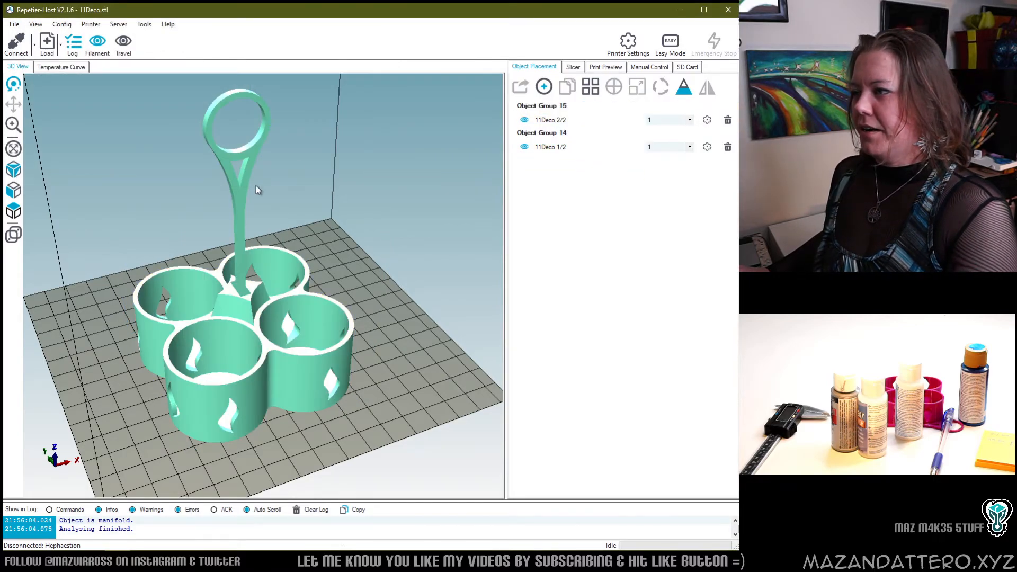
left_click_drag(236, 203, 382, 202)
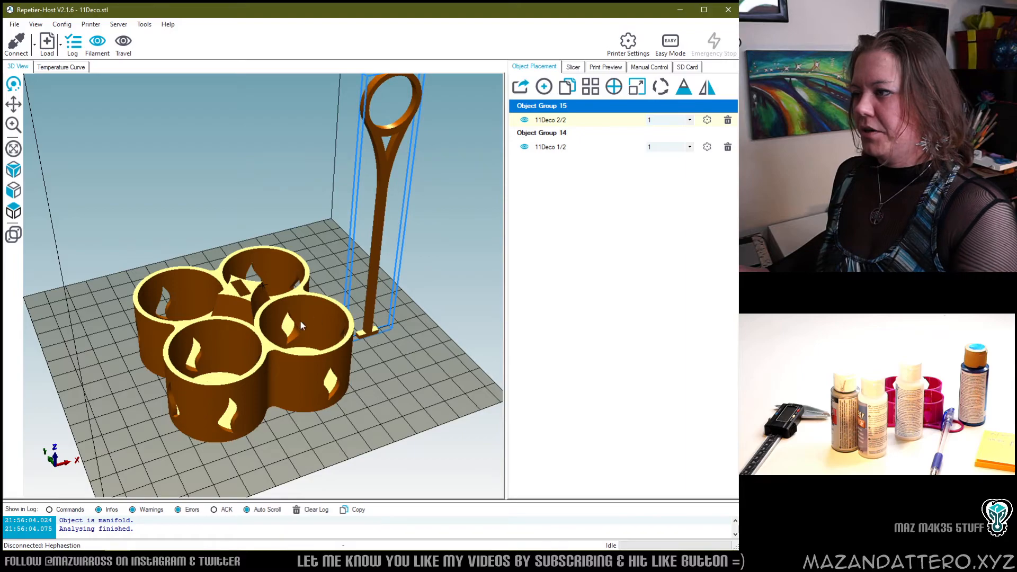
left_click(253, 319)
left_click(382, 164)
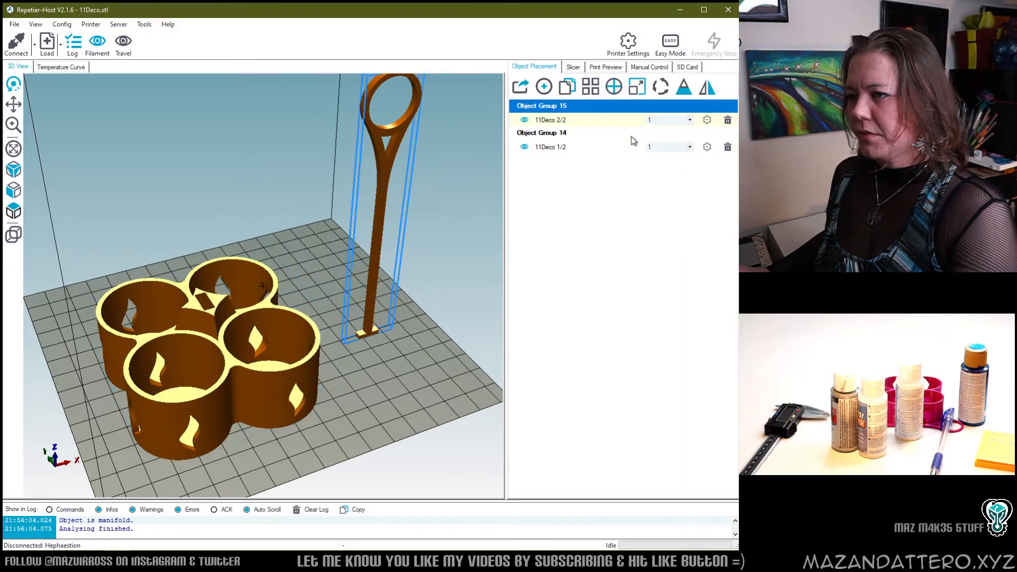
- Lay the ring handle flat on the print bed and set its X rotation to exactly 90 degrees
left_click(661, 87)
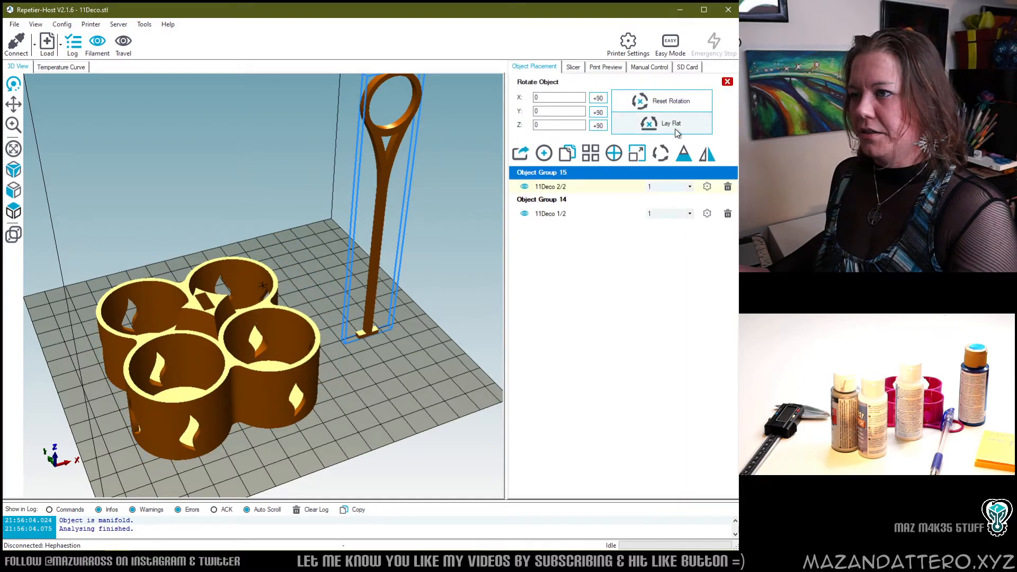
left_click(677, 123)
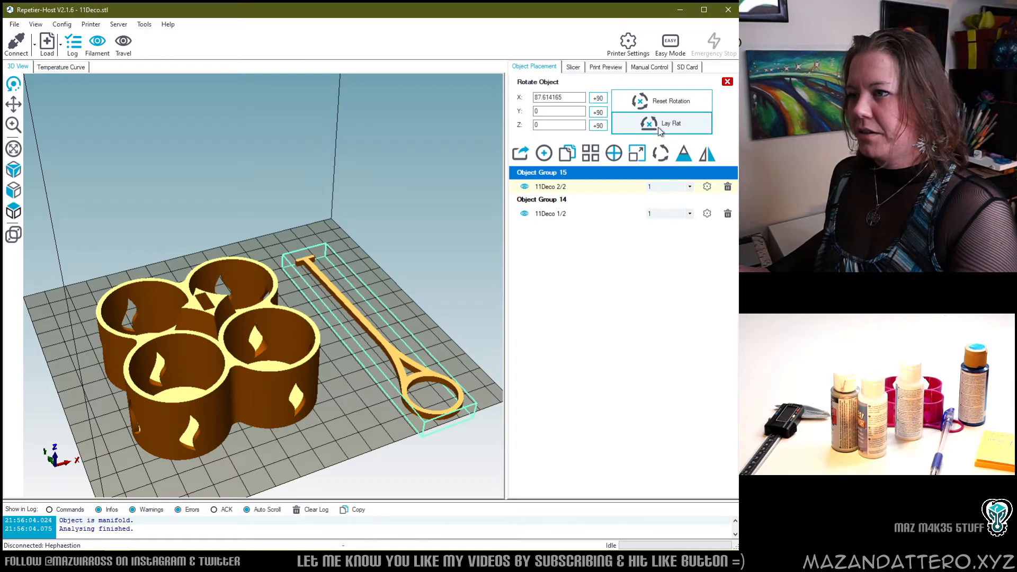
left_click_drag(574, 98, 436, 98)
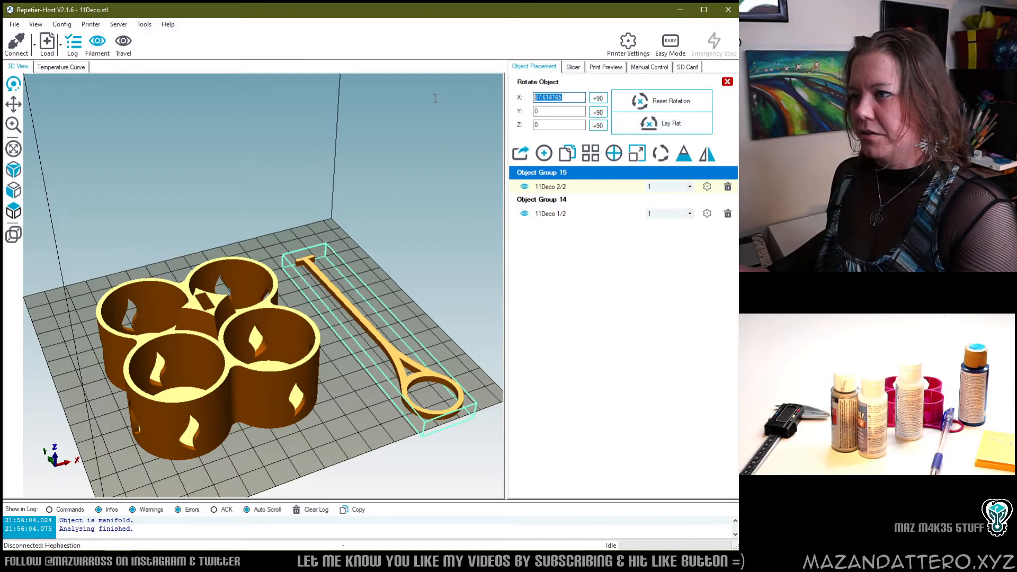
type("90")
key("Return")
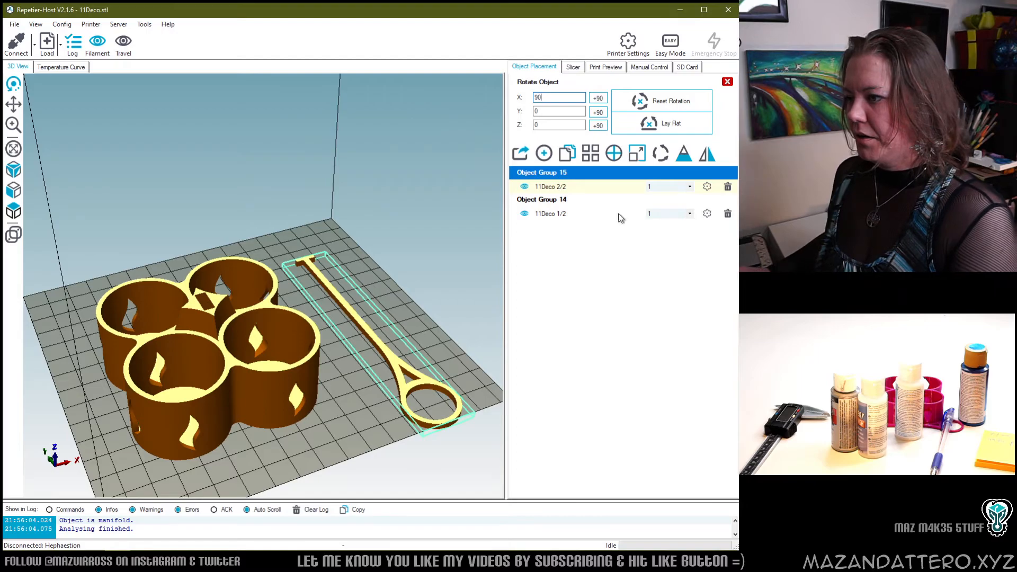
- Rotate the handle 90 degrees about Z and place it along the bed's front edge, with the cup holder directly behind it
left_click(597, 128)
middle_click_drag(342, 344, 342, 265)
right_click_drag(423, 249, 337, 344)
left_click(298, 278)
right_click_drag(298, 278, 245, 306)
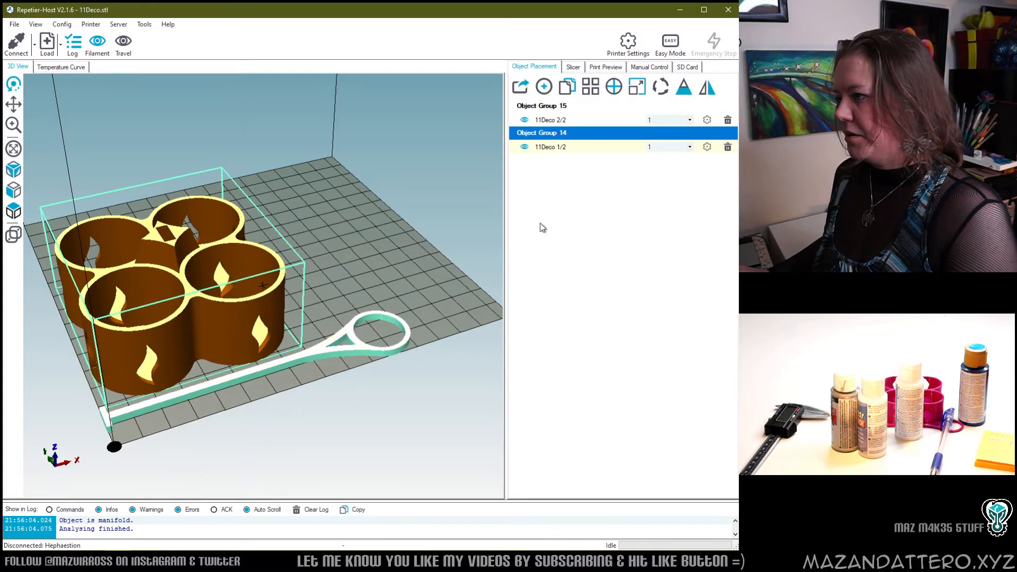
- Slice both parts with CuraEngine, continuing despite the object outside the printable area
left_click(582, 72)
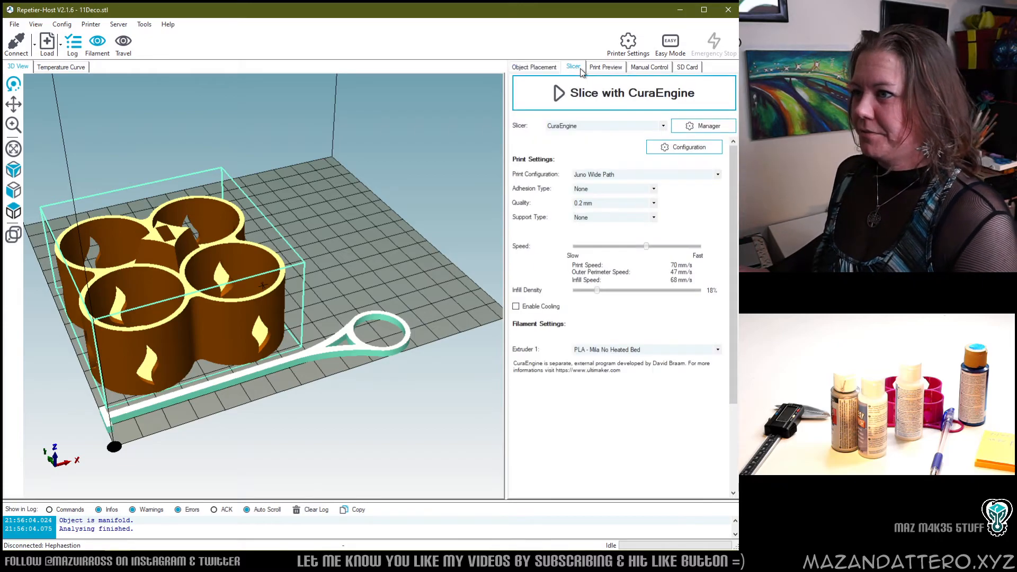
left_click(595, 99)
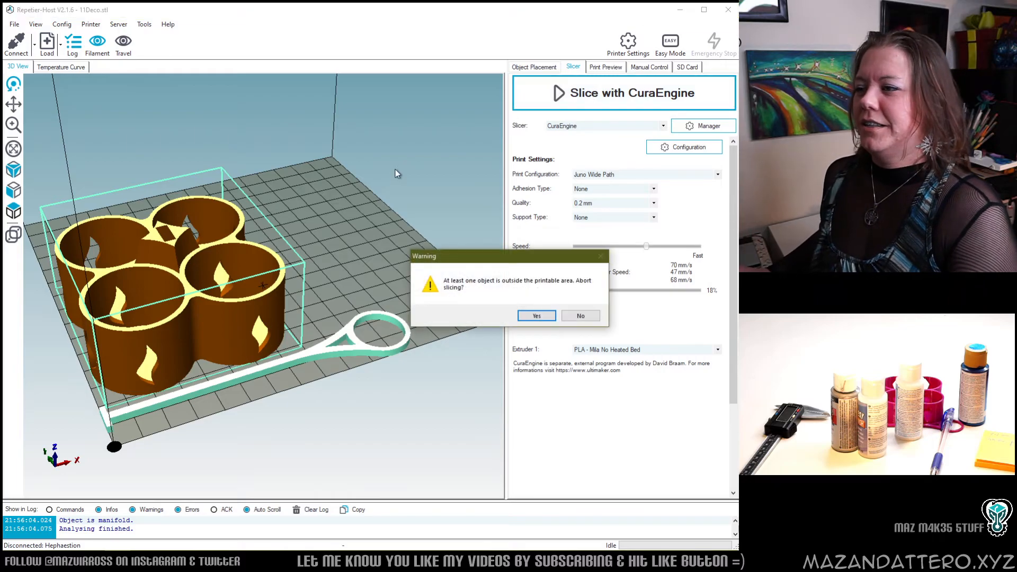
left_click(581, 317)
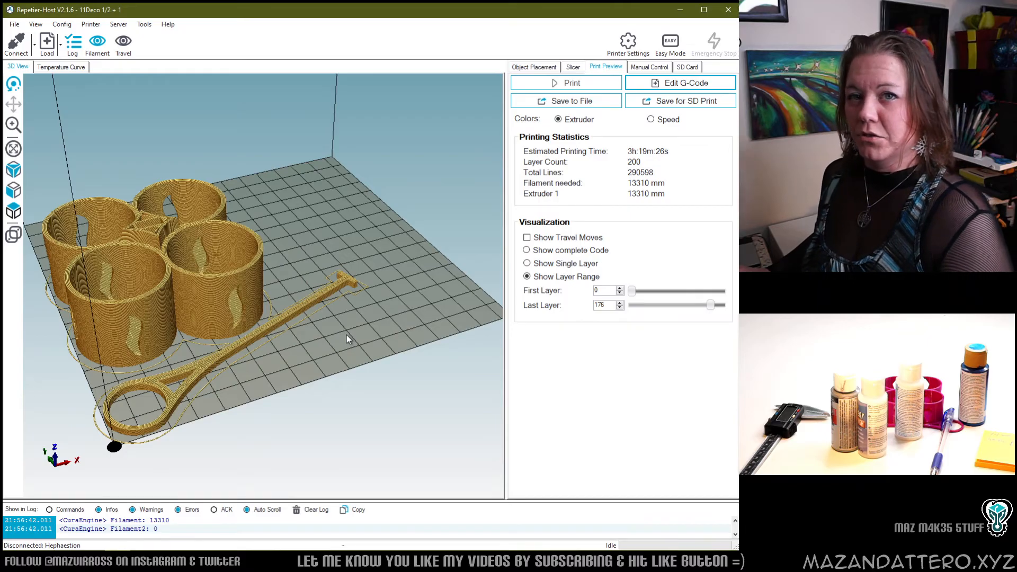
- Inspect the sliced layers of the cup holder and handle, lowering the last shown layer to 14 and raising it back to 200
scroll(162, 319, "up", 5)
middle_click_drag(287, 288, 402, 313)
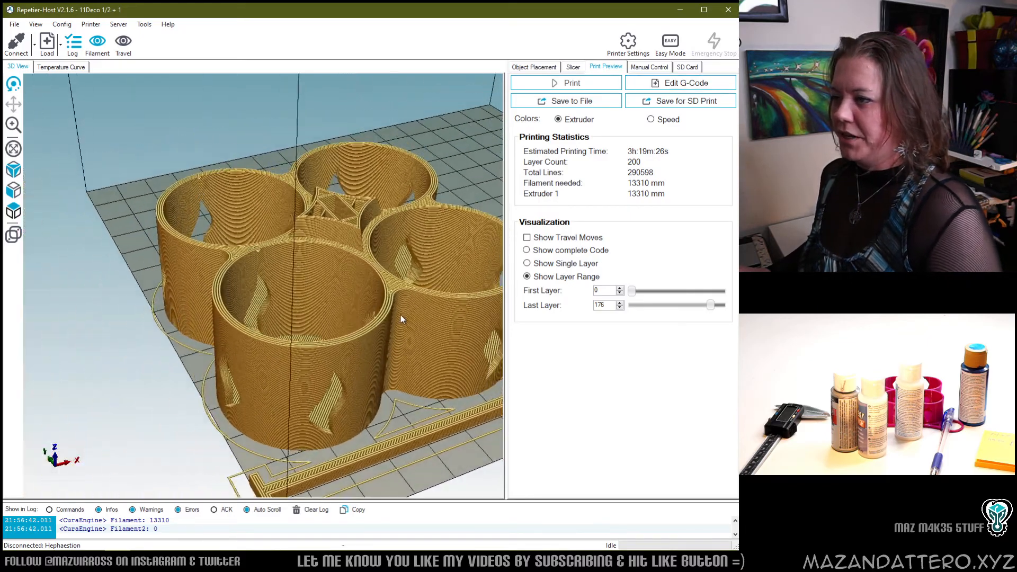
scroll(383, 303, "up", 4)
scroll(379, 307, "down", 6)
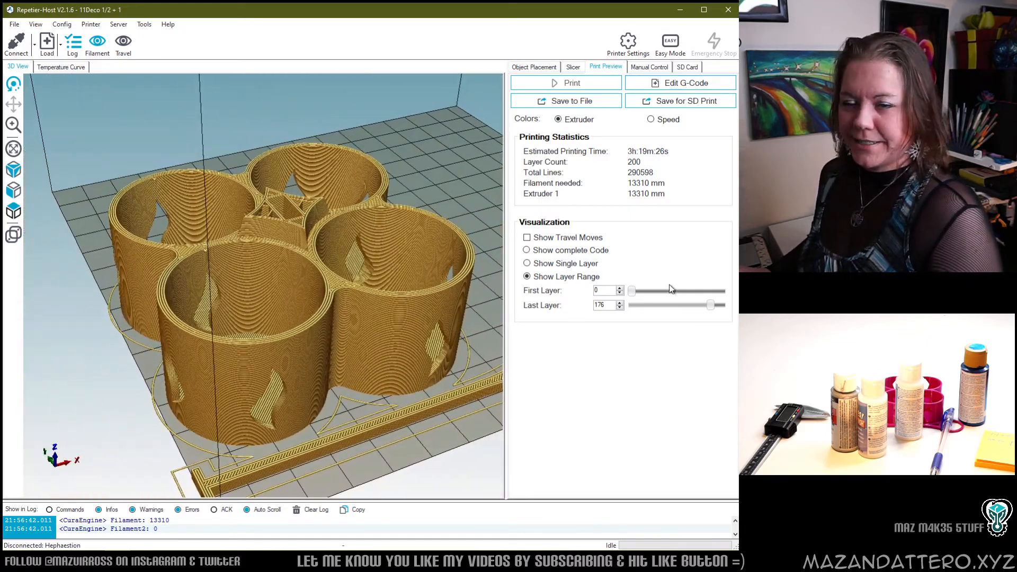
left_click_drag(710, 305, 638, 307)
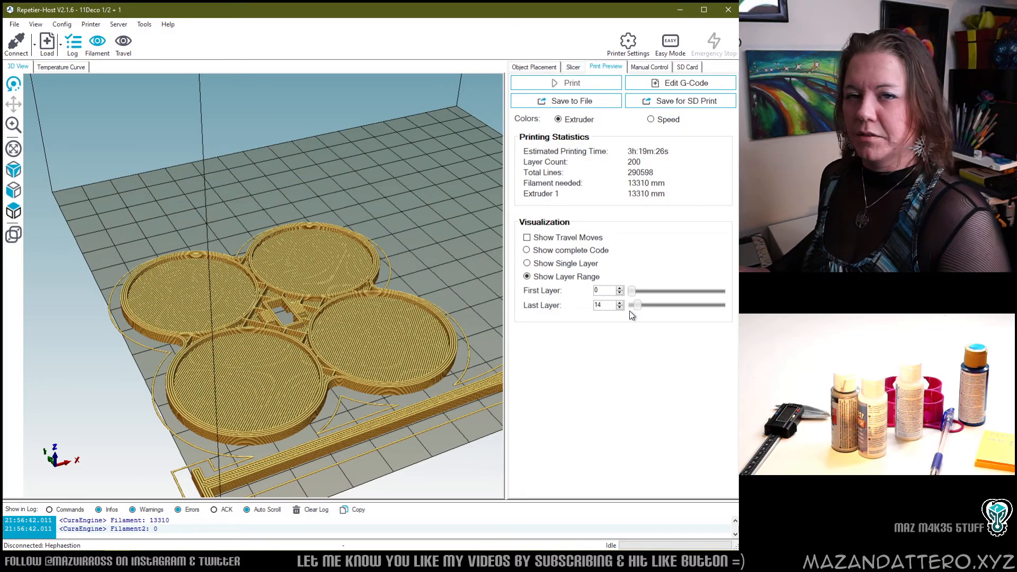
left_click_drag(636, 306, 725, 311)
scroll(344, 251, "down", 6)
middle_click_drag(344, 251, 306, 250)
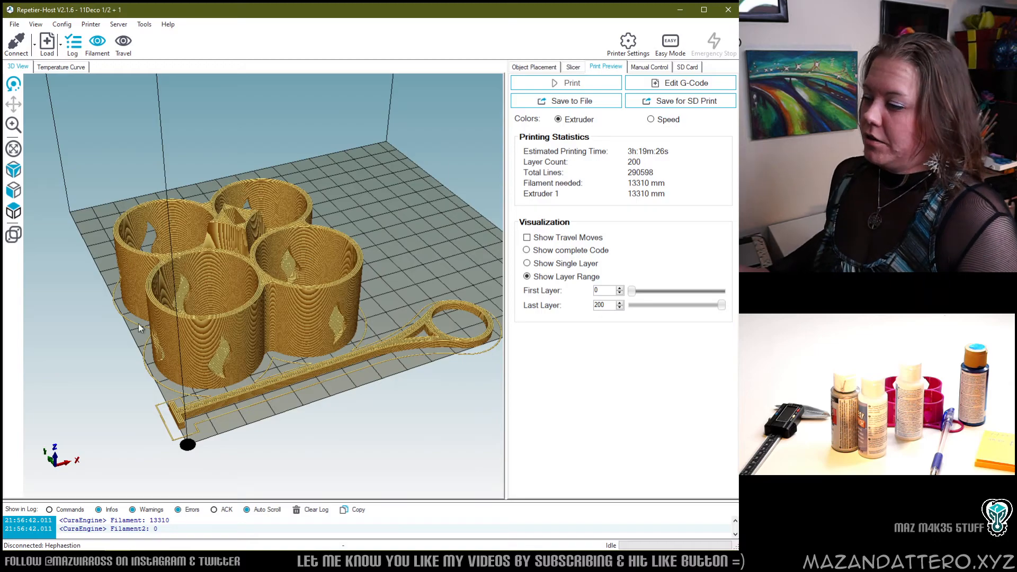